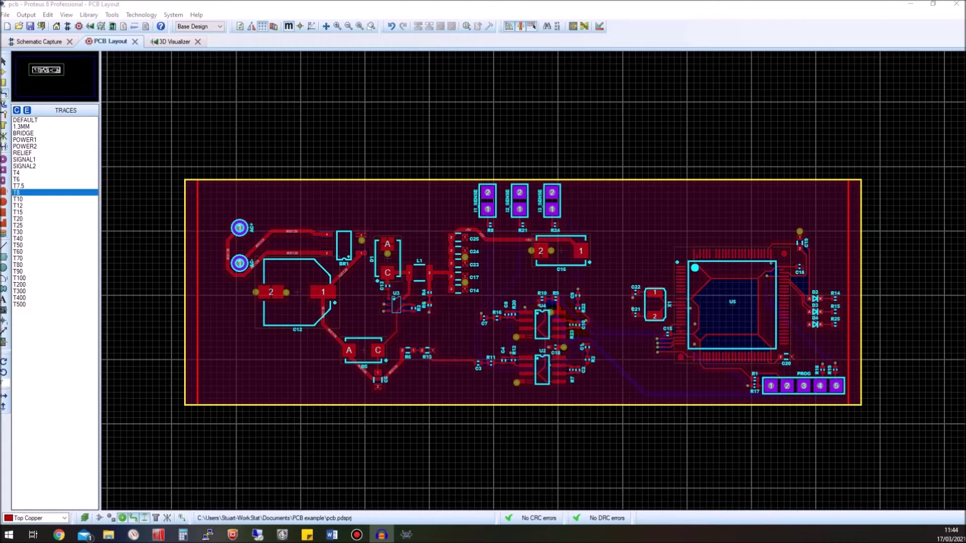
# - View the JLCPCB home page in the browser, and return to the Proteus PCB layout
pyautogui.click(59, 535)
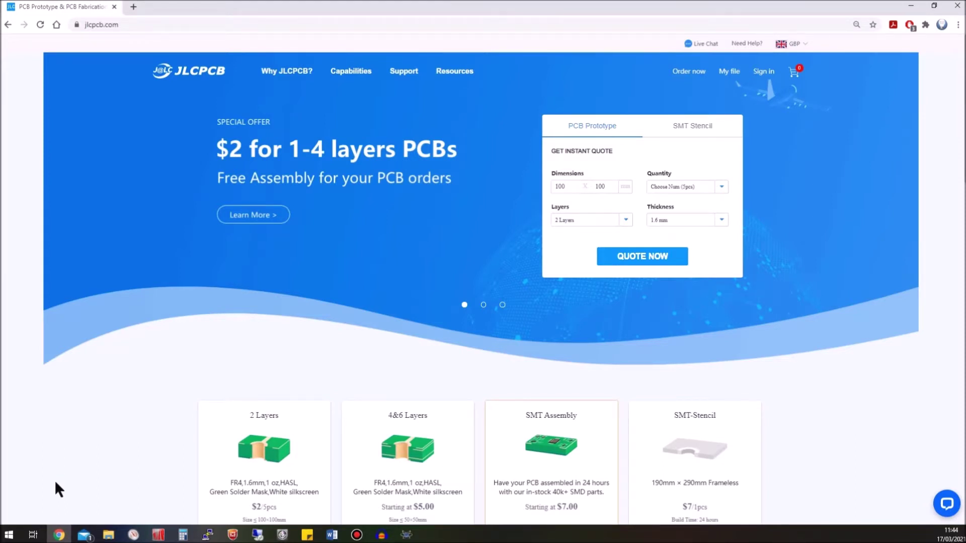
pyautogui.click(406, 537)
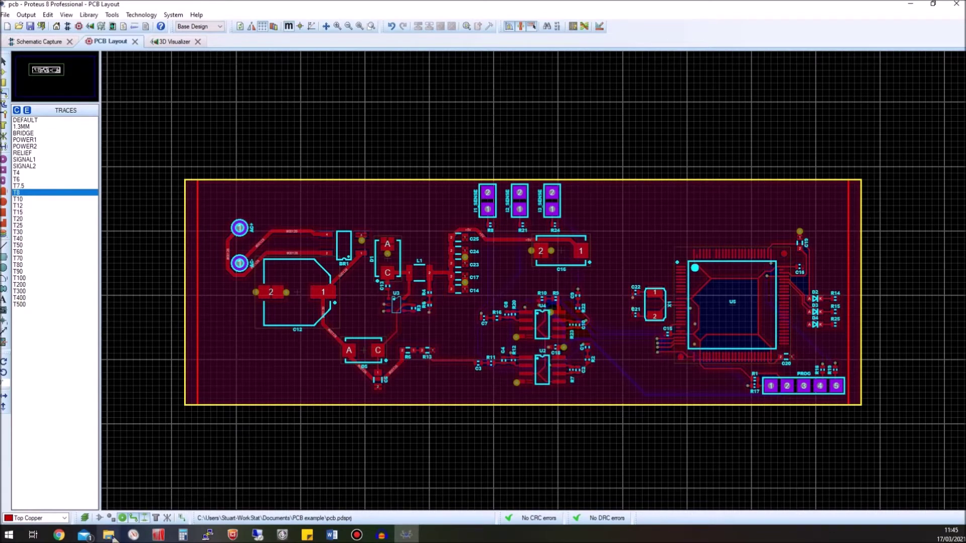
# - Open the Gerbers - CADCAM.ZIP archive from the PCB example folder in File Explorer
pyautogui.moveTo(108, 535)
pyautogui.click(87, 496)
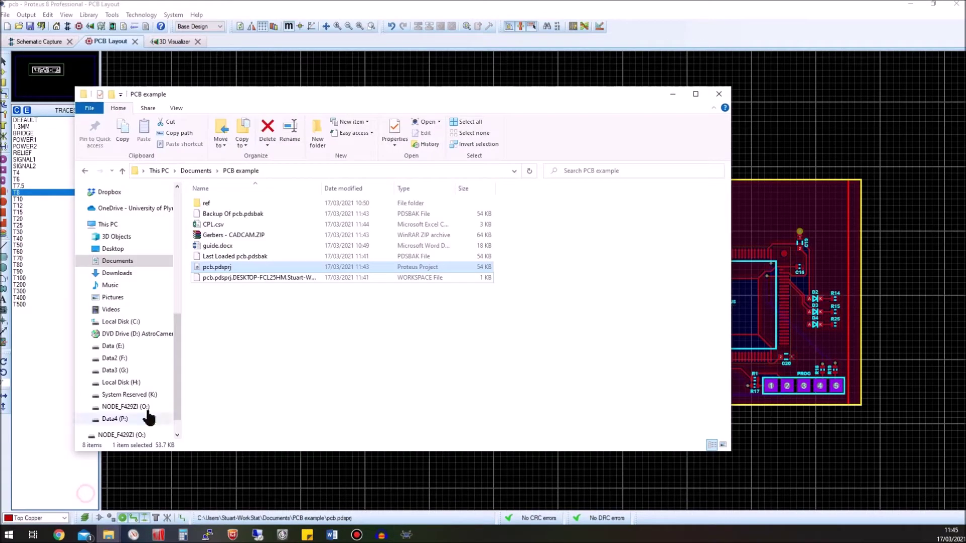
pyautogui.click(216, 235)
pyautogui.doubleClick(235, 233)
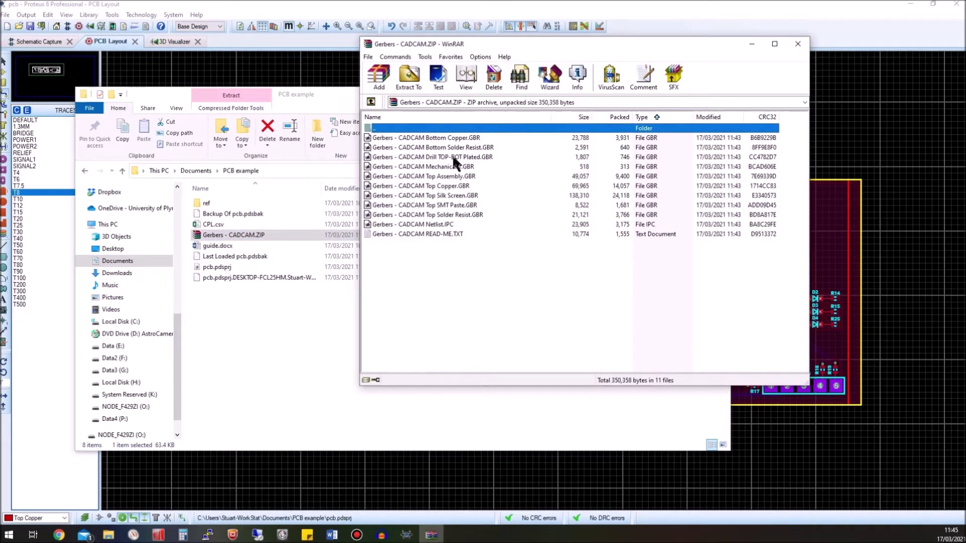
# - Examine the drill, top copper, top solder resist, netlist and read-me files in the archive, and close it
pyautogui.click(452, 156)
pyautogui.click(449, 187)
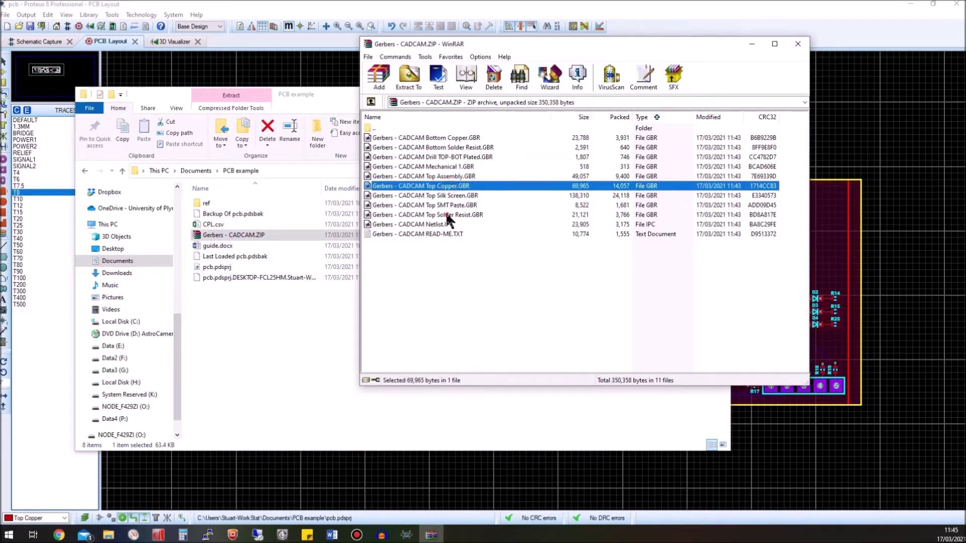
pyautogui.click(445, 213)
pyautogui.click(446, 224)
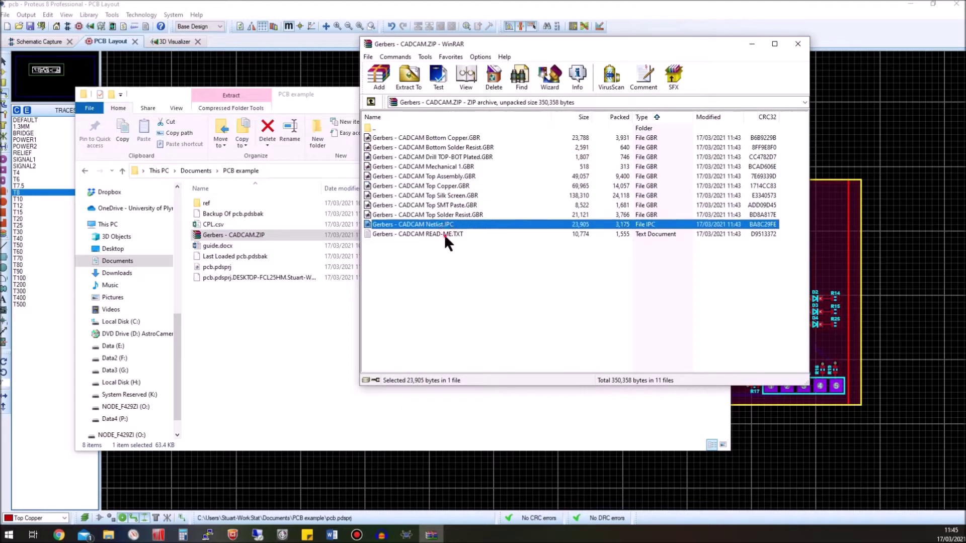
pyautogui.doubleClick(444, 234)
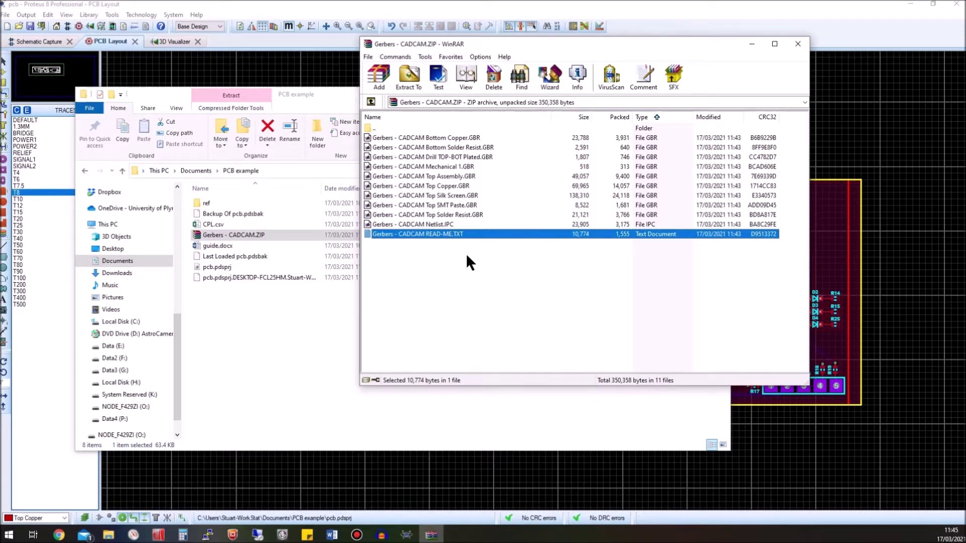
pyautogui.click(798, 45)
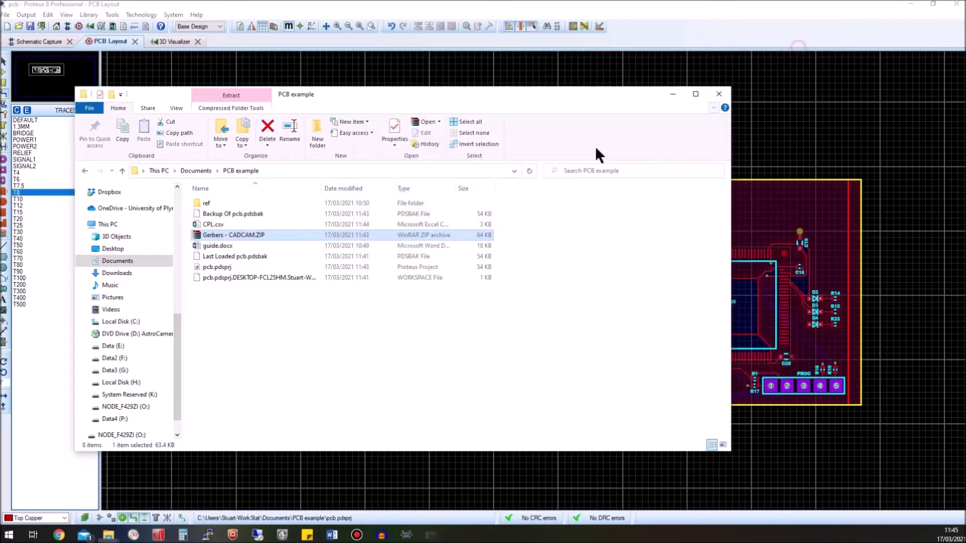
# - Open the CPL.csv placement file from the PCB example folder in Excel
pyautogui.click(232, 221)
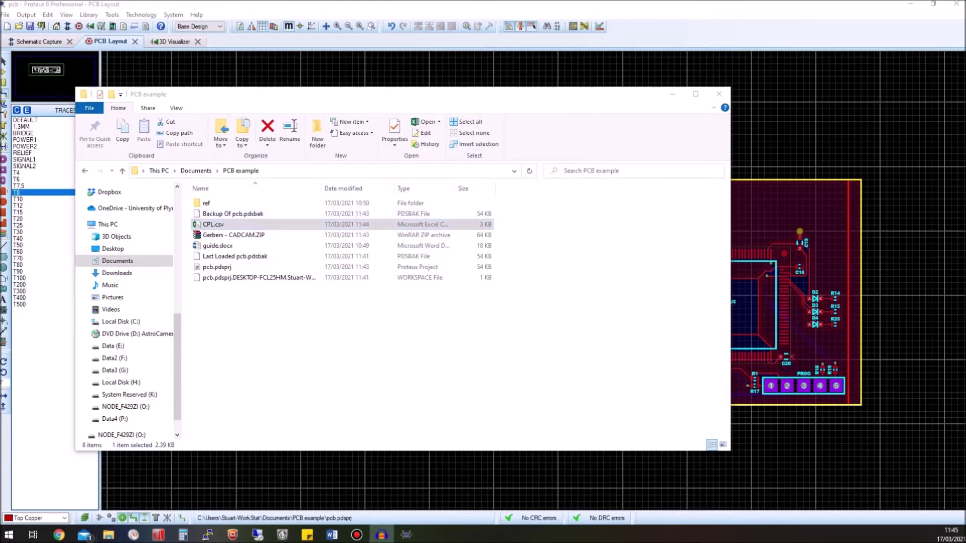
pyautogui.click(220, 226)
pyautogui.doubleClick(223, 224)
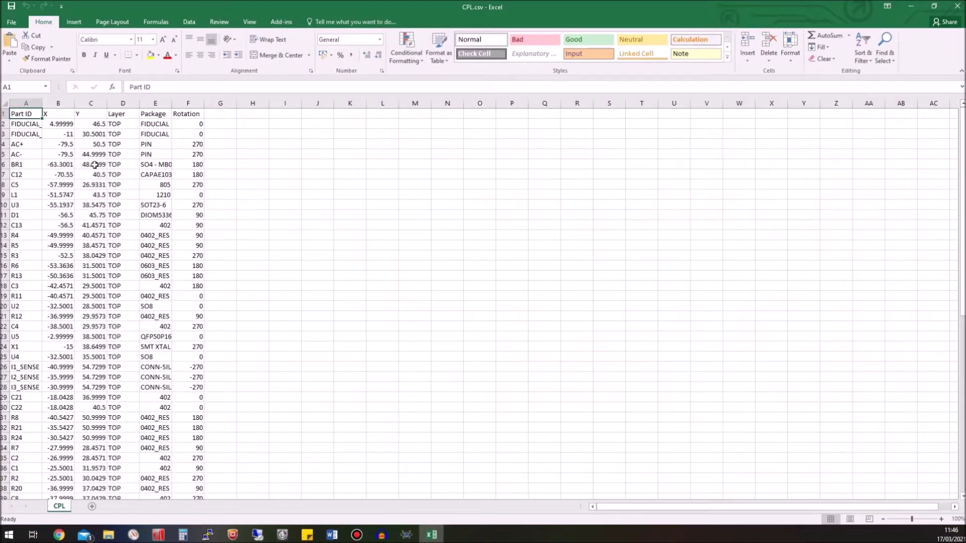
# - Auto-fit the widths of columns A to F to their contents
pyautogui.moveTo(31, 103); pyautogui.dragTo(188, 97)
pyautogui.doubleClick(204, 103)
pyautogui.click(211, 154)
pyautogui.click(73, 124)
pyautogui.click(98, 123)
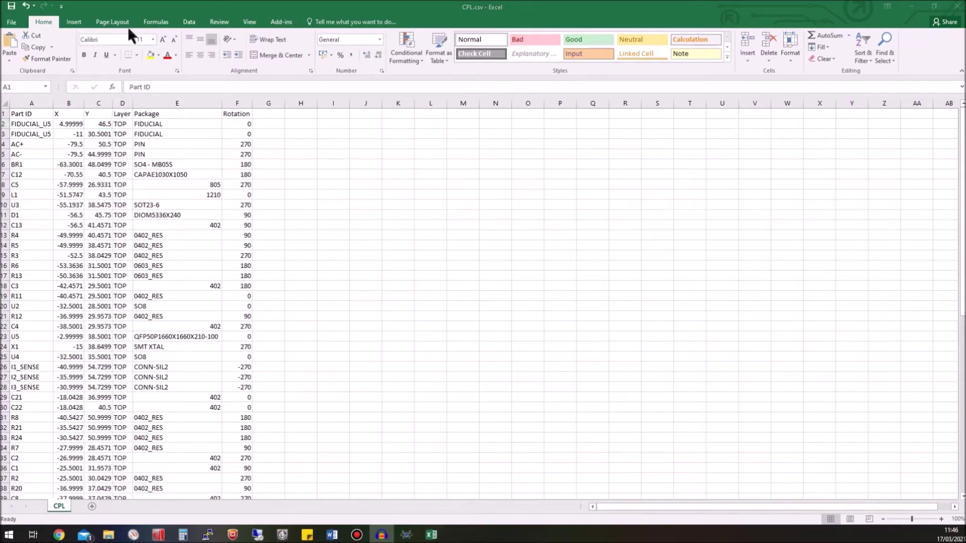
# - Rename the headers in A1, B1 and C1 as Designator, Mid X and Mid Y
pyautogui.click(27, 114)
pyautogui.write('Designa')
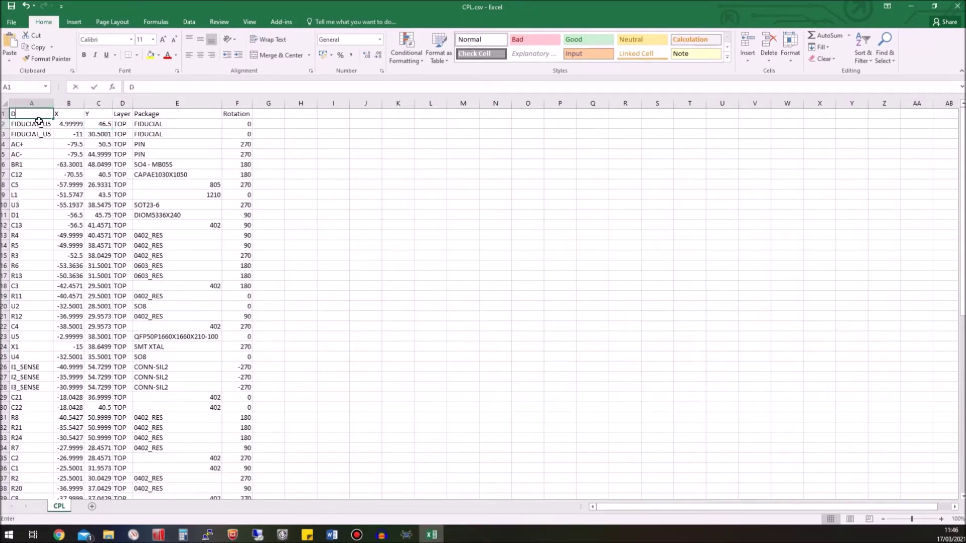
pyautogui.write('tor')
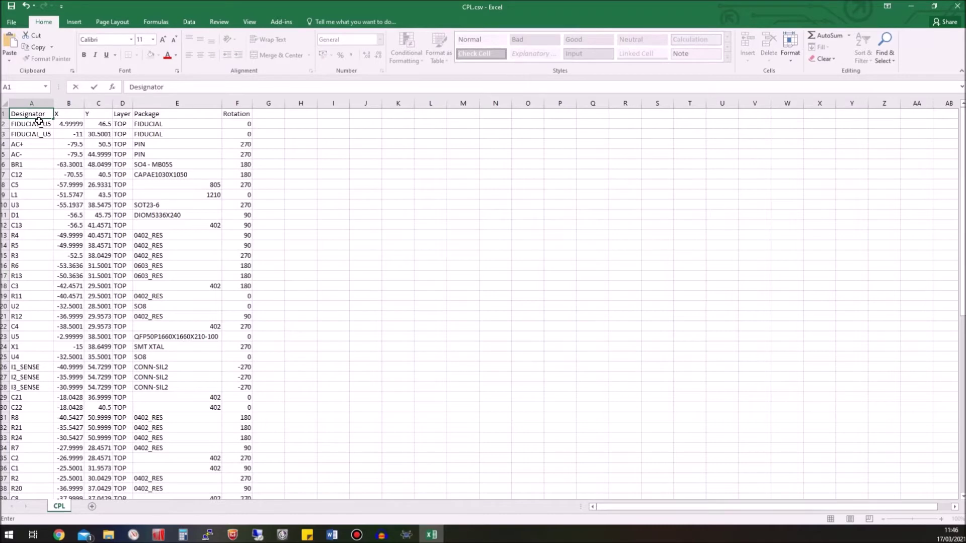
pyautogui.press('Tab')
pyautogui.write('Mid X')
pyautogui.press('Tab')
pyautogui.write('Mid Y')
pyautogui.press('Tab')
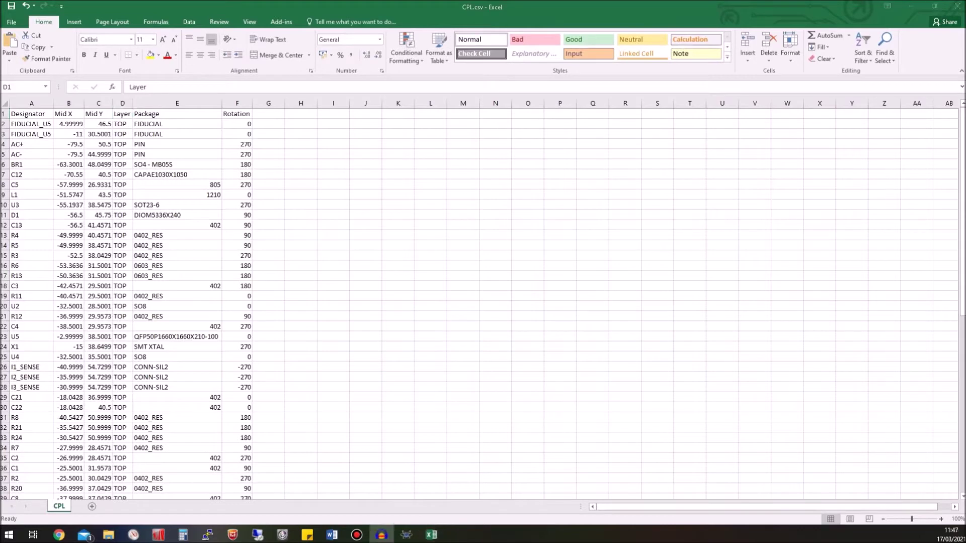
# - Delete the entire Package column from the placement sheet
pyautogui.click(160, 103)
pyautogui.rightClick(162, 103)
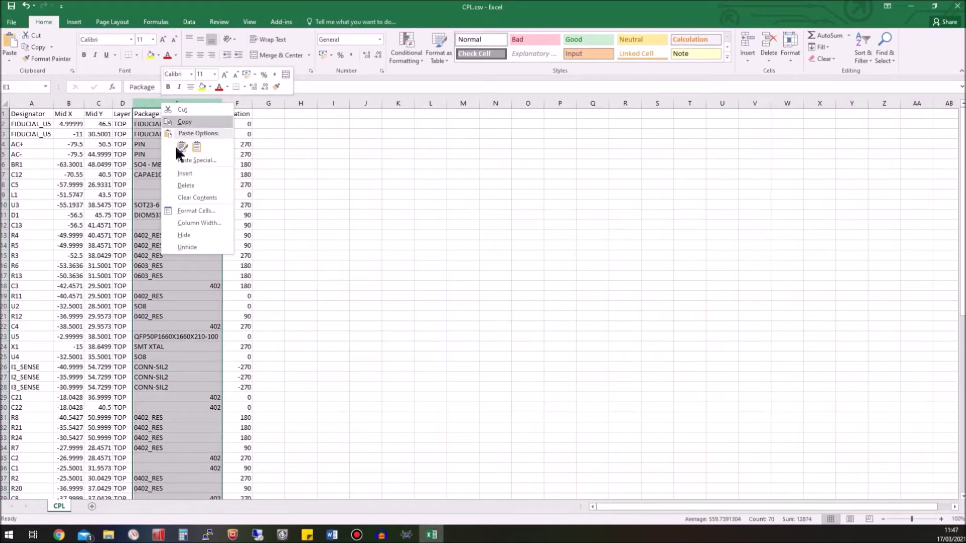
pyautogui.click(175, 186)
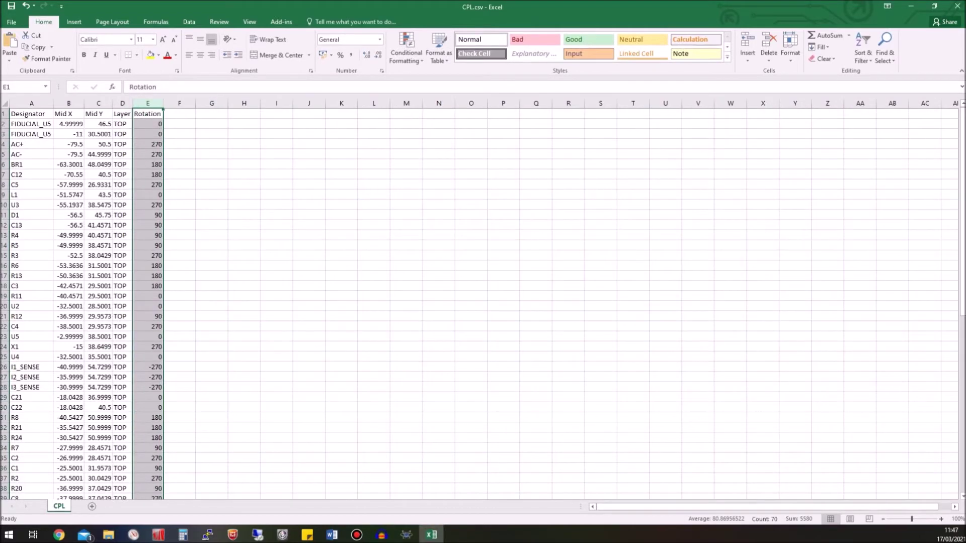
# - Try BOT as the layer value in cell D2, and undo the entry
pyautogui.click(122, 124)
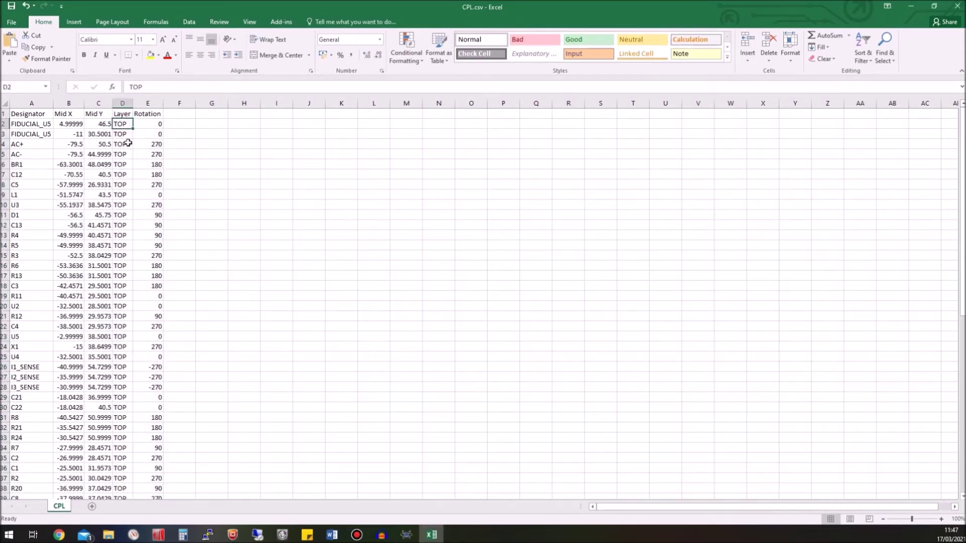
pyautogui.write('BOT')
pyautogui.press('Return')
pyautogui.hotkey('ctrl', 'z')
# - Examine the Rotation column and the Mid X and Mid Y coordinates of the placement data
pyautogui.click(145, 112)
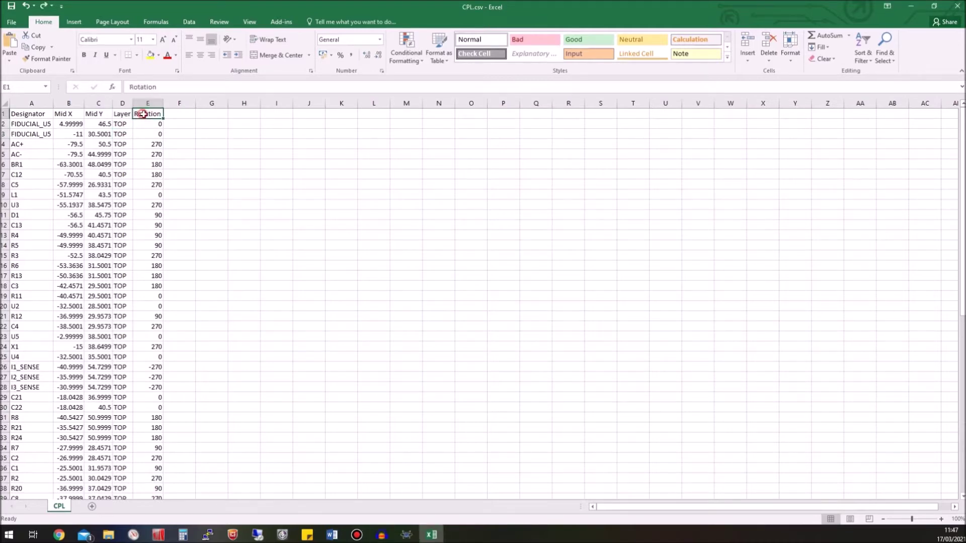
pyautogui.moveTo(154, 235); pyautogui.dragTo(154, 286)
pyautogui.click(220, 280)
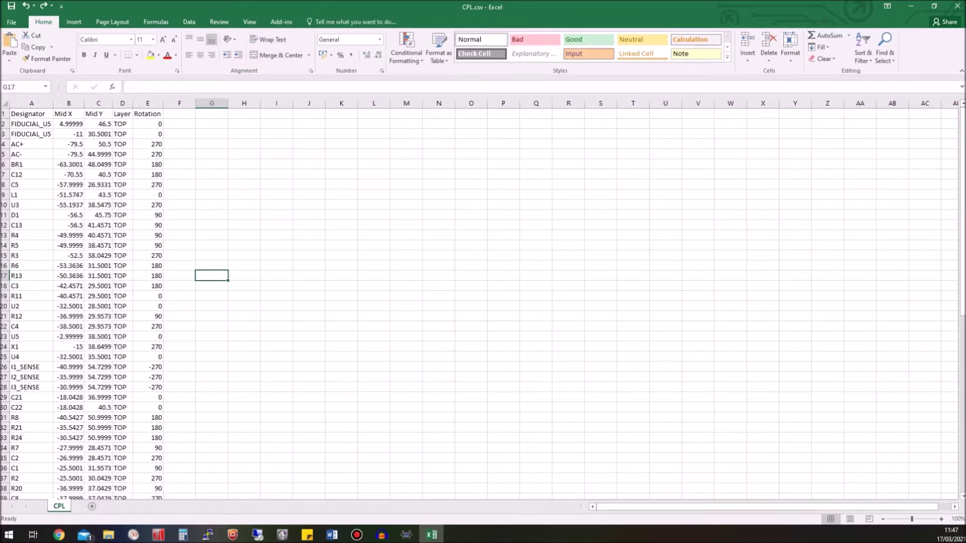
pyautogui.click(66, 123)
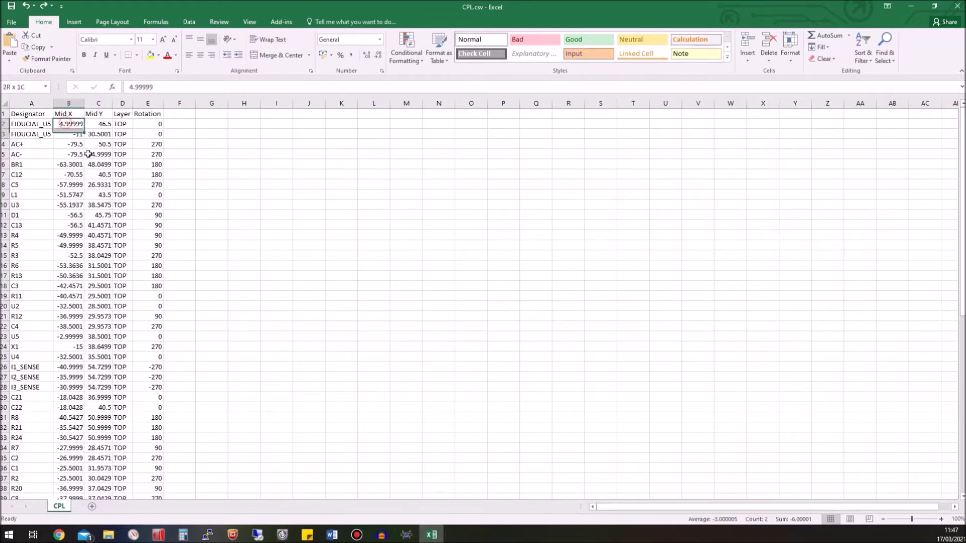
pyautogui.moveTo(85, 137); pyautogui.dragTo(88, 225)
pyautogui.click(120, 273)
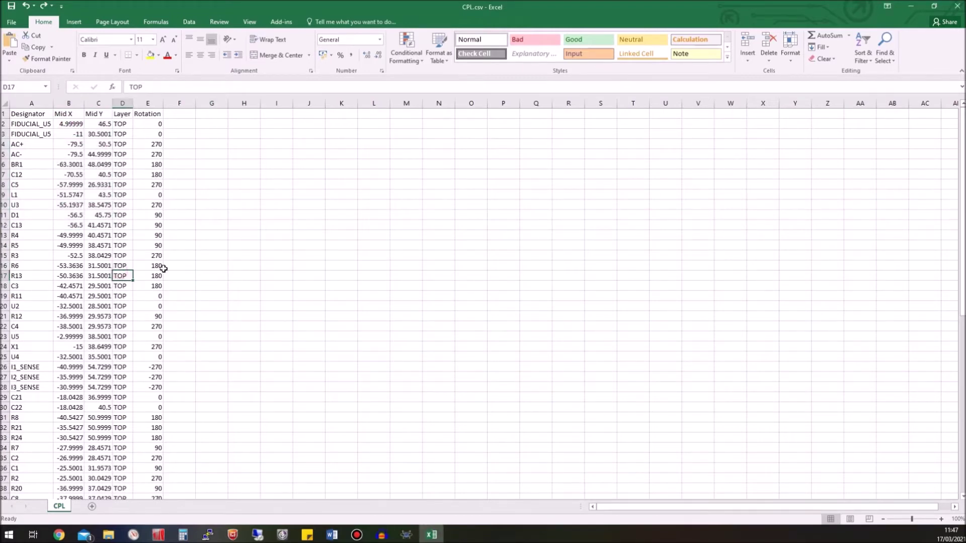
pyautogui.hotkey('alt', 'Tab')
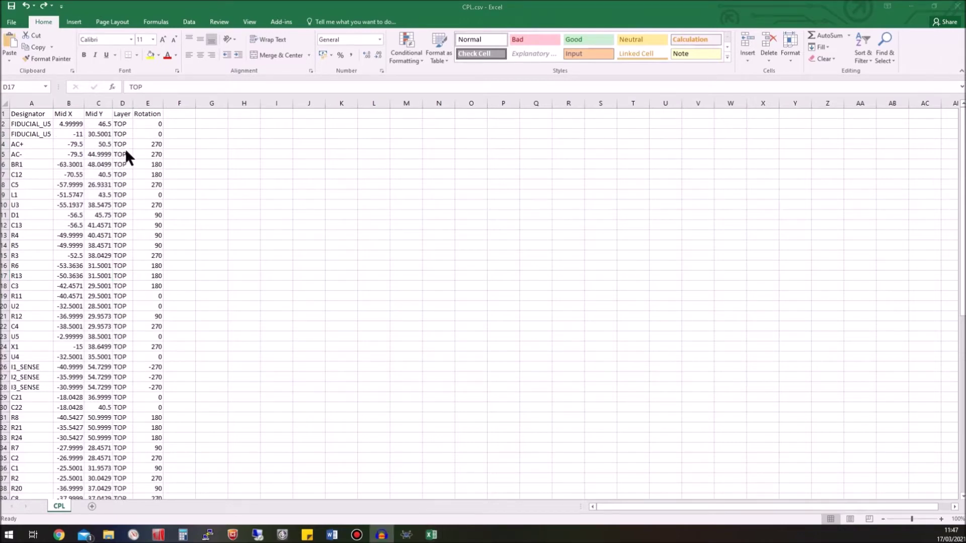
pyautogui.hotkey('alt', 'Tab')
# - Enter the formula =B2&"mm" in cell H2 to add the unit to the Mid X coordinate
pyautogui.click(246, 125)
pyautogui.write('=')
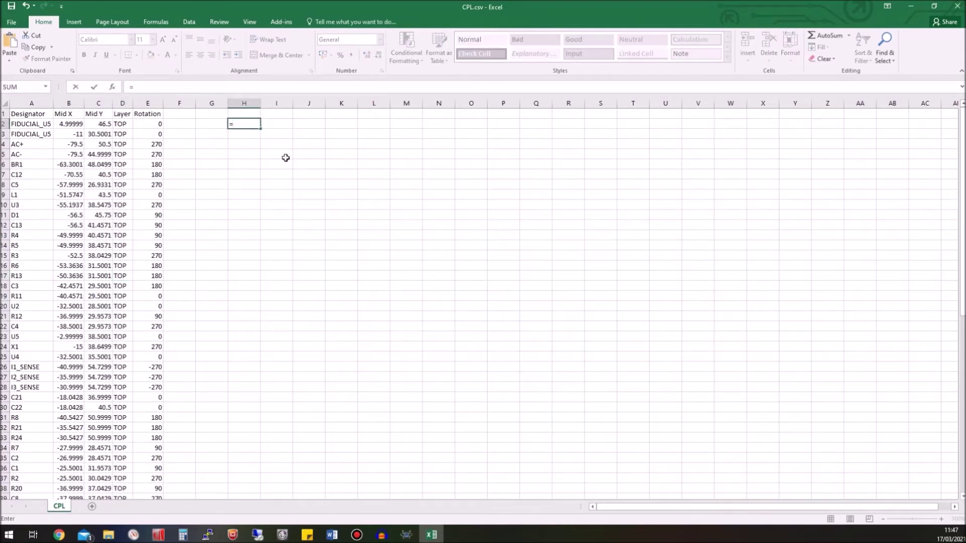
pyautogui.click(67, 124)
pyautogui.write('&"mm"')
pyautogui.press('Return')
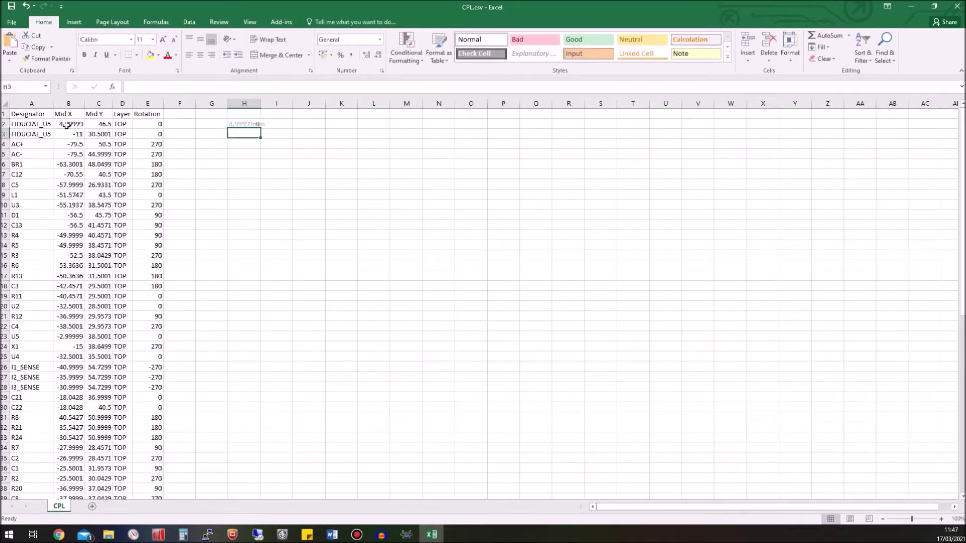
# - Enter the formula =C2&"mm" in cell I2 to add the unit to the Mid Y coordinate
pyautogui.click(283, 124)
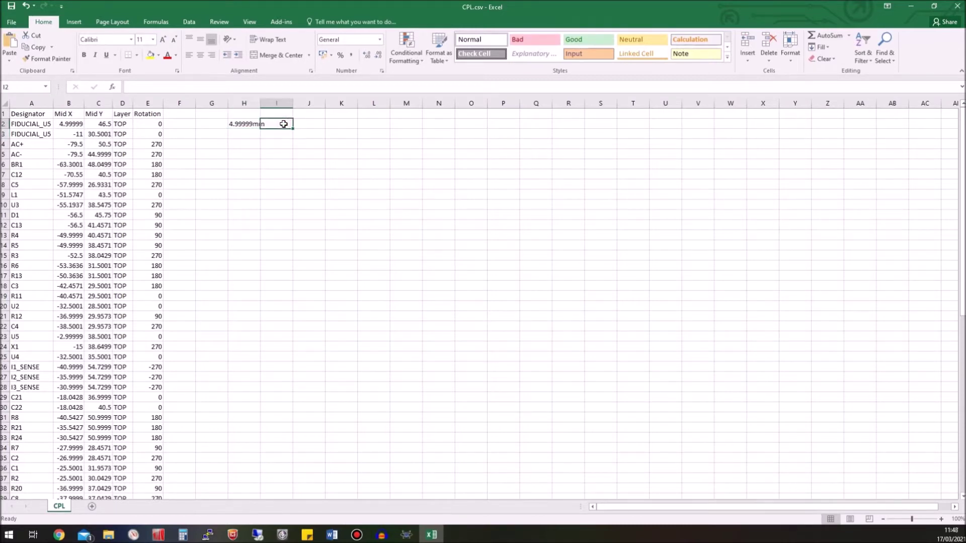
pyautogui.write('=')
pyautogui.click(93, 125)
pyautogui.write('&"mm"')
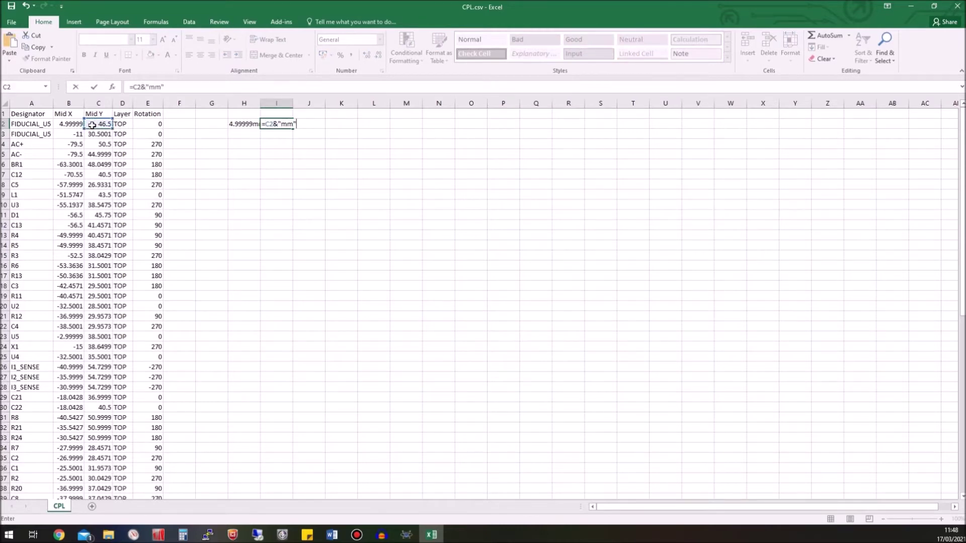
pyautogui.press('Return')
# - Fill the H2 and I2 formulas down to row 70, and auto-fit the widths of both columns
pyautogui.moveTo(242, 124); pyautogui.dragTo(286, 481)
pyautogui.doubleClick(260, 103)
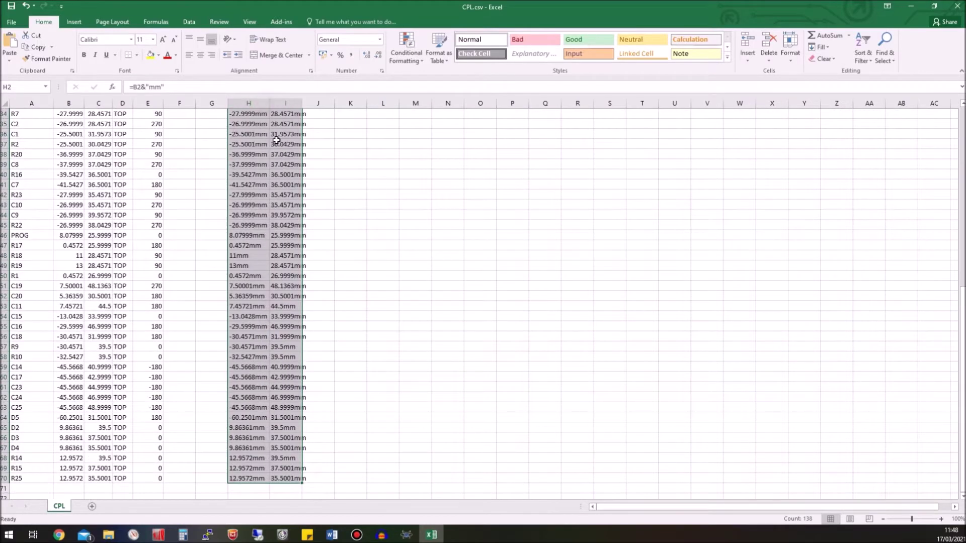
pyautogui.doubleClick(302, 103)
pyautogui.click(358, 164)
pyautogui.scroll(11, 357, 164)
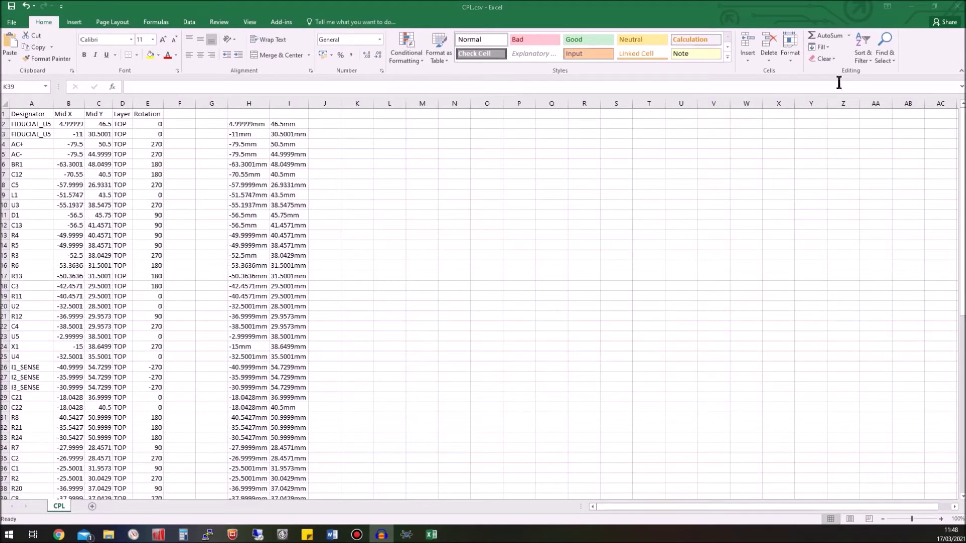
# - Copy H2:I70 and paste it as values over the Mid X and Mid Y coordinates starting at B2
pyautogui.click(244, 123)
pyautogui.moveTo(245, 123); pyautogui.dragTo(293, 457)
pyautogui.scroll(11, 293, 457)
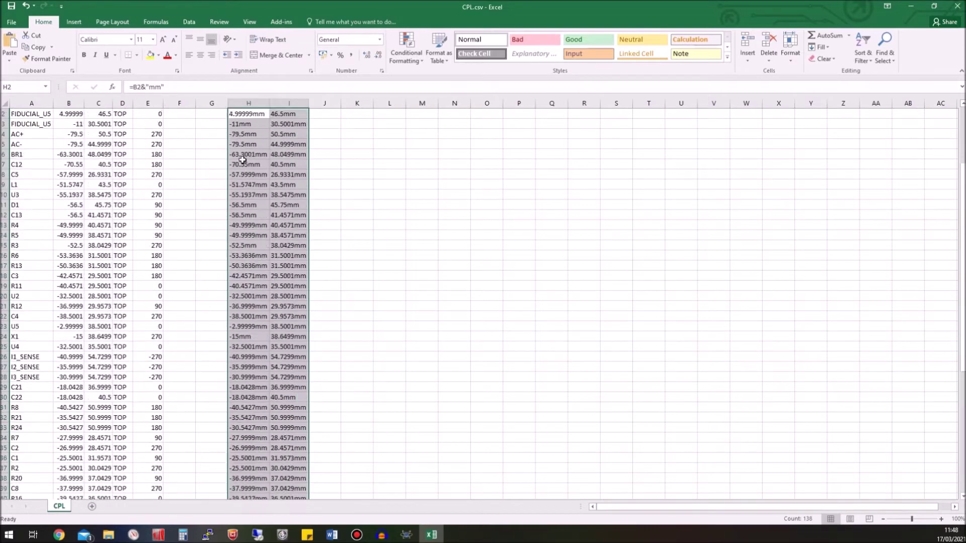
pyautogui.rightClick(245, 121)
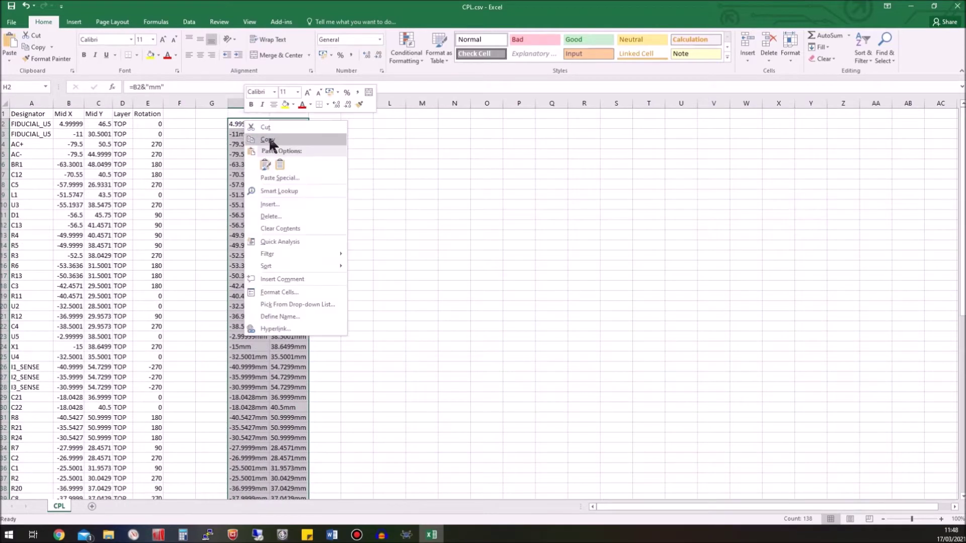
pyautogui.click(267, 139)
pyautogui.click(69, 124)
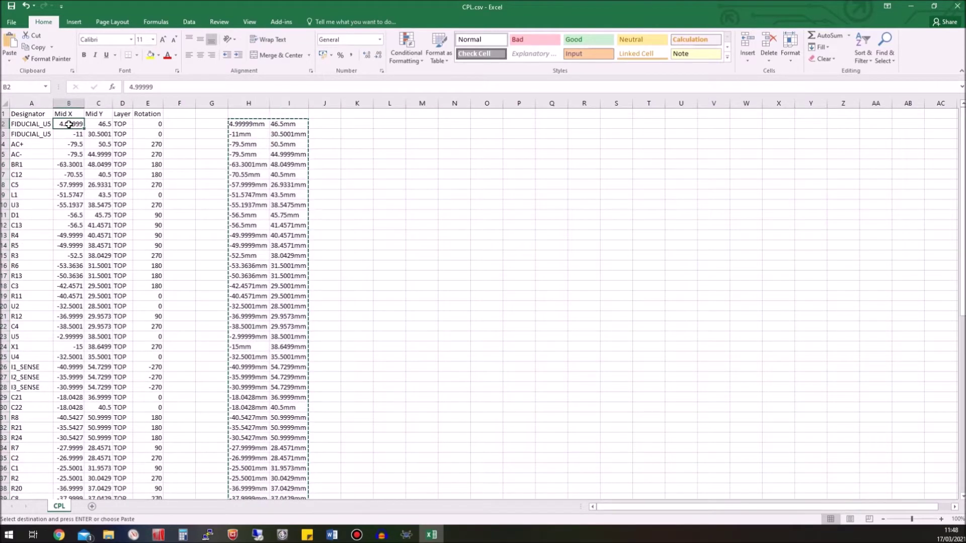
pyautogui.rightClick(69, 124)
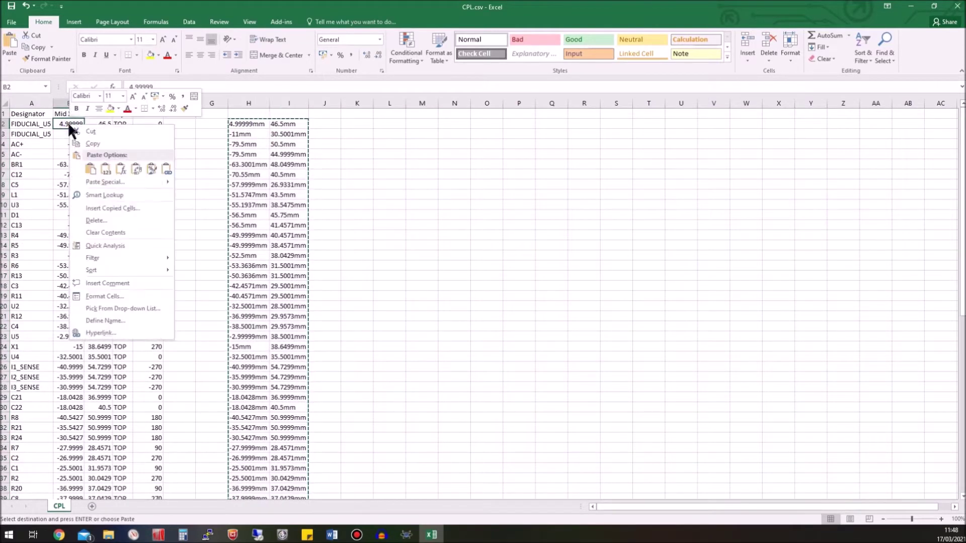
pyautogui.click(104, 168)
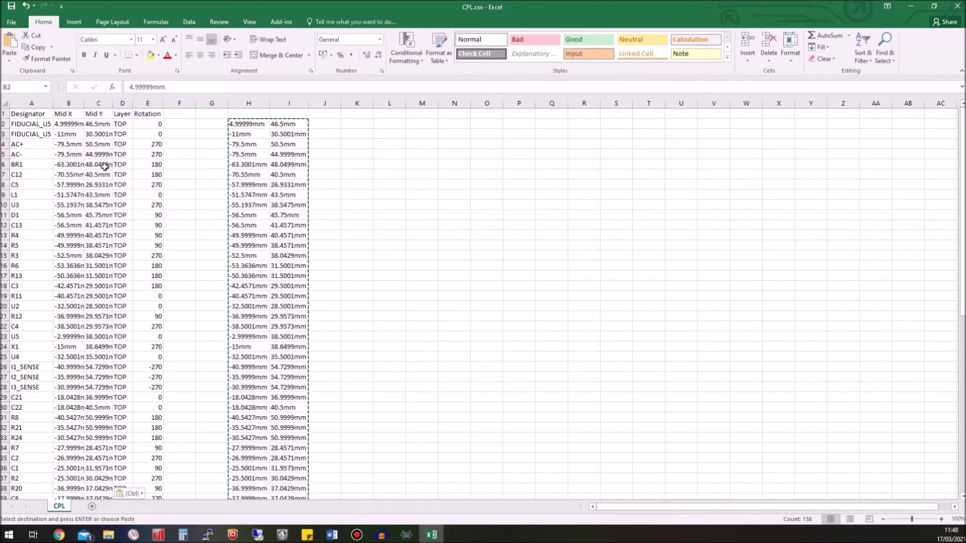
# - Auto-fit columns A to E so the coordinates with mm units fit their cells
pyautogui.click(98, 154)
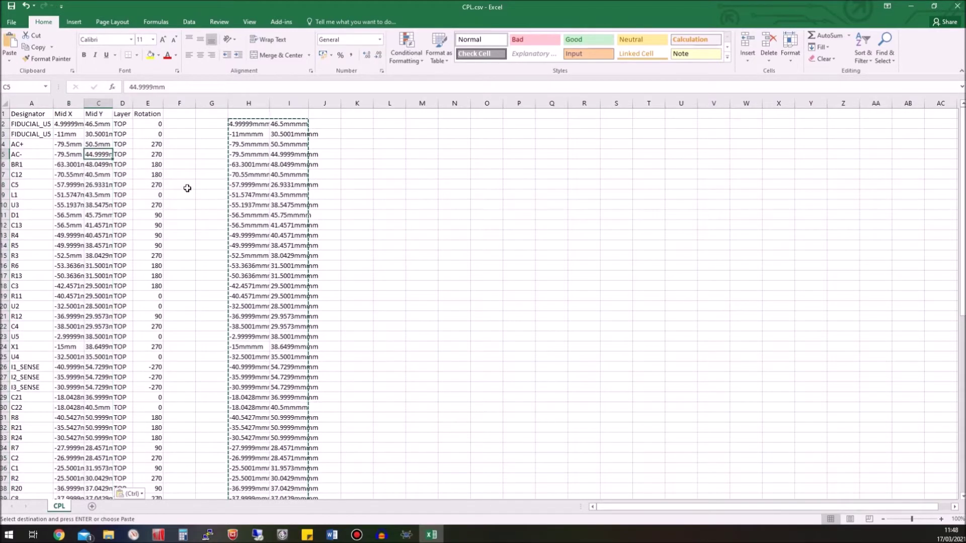
pyautogui.moveTo(31, 103); pyautogui.dragTo(148, 103)
pyautogui.doubleClick(134, 103)
pyautogui.click(126, 170)
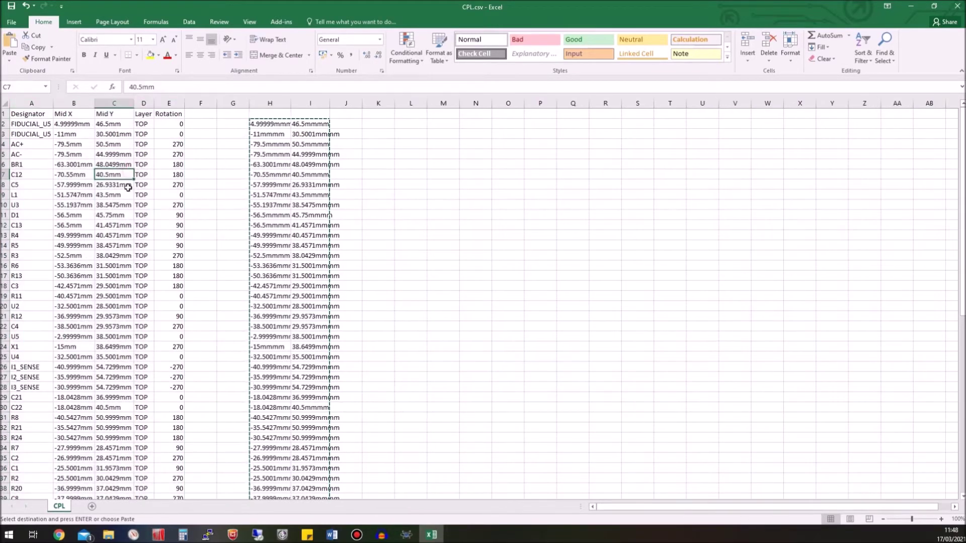
# - Delete the helper columns H and I from the sheet and save CPL.csv
pyautogui.click(75, 124)
pyautogui.moveTo(76, 124); pyautogui.dragTo(129, 196)
pyautogui.click(232, 204)
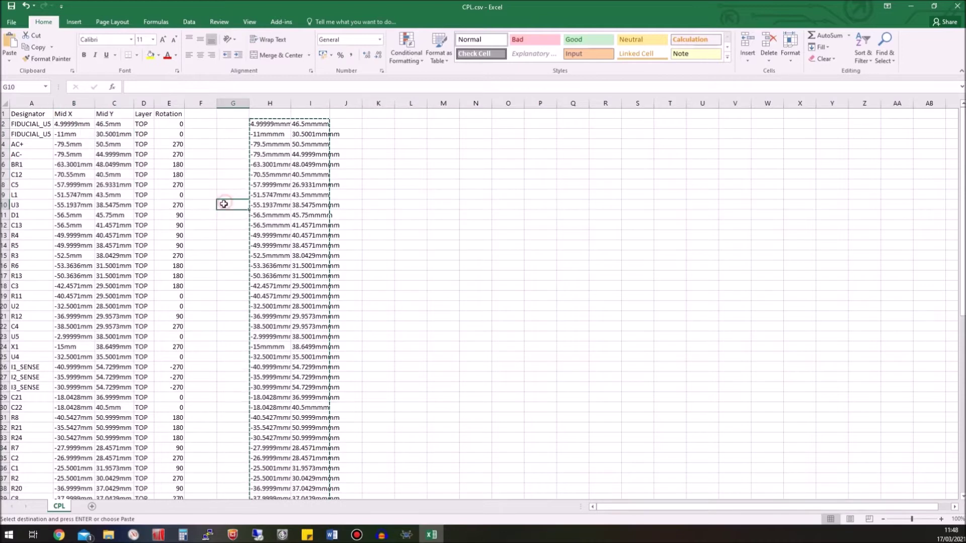
pyautogui.moveTo(270, 103); pyautogui.dragTo(310, 103)
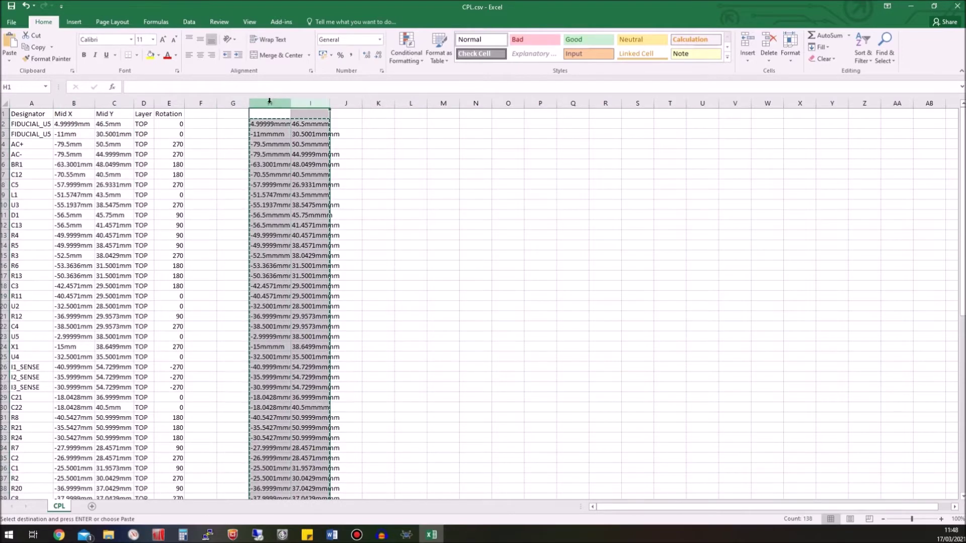
pyautogui.rightClick(272, 104)
pyautogui.click(299, 186)
pyautogui.click(265, 165)
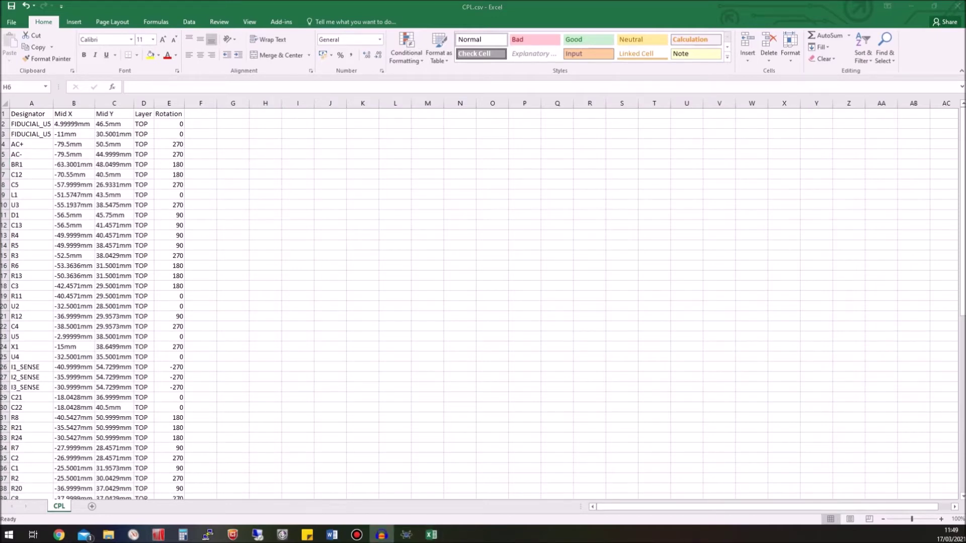
pyautogui.click(11, 22)
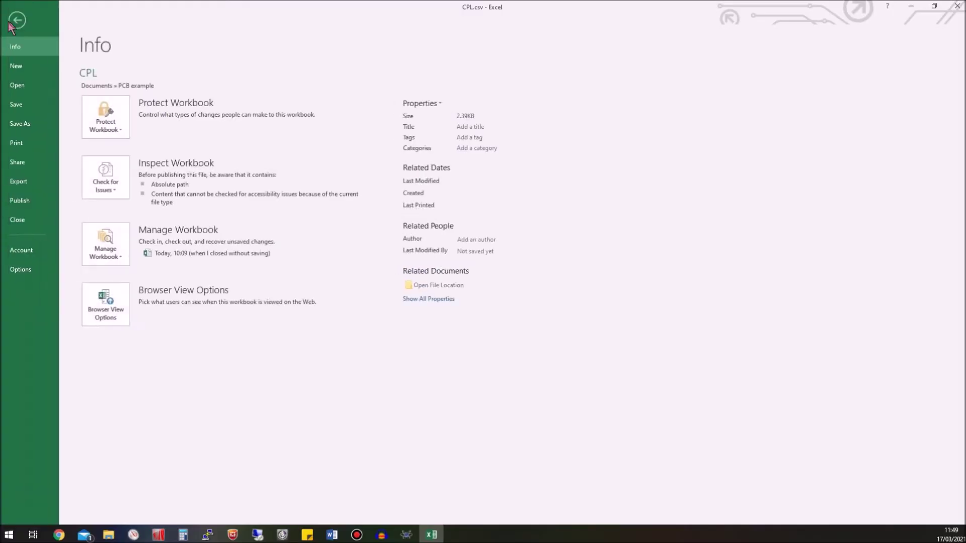
pyautogui.click(17, 110)
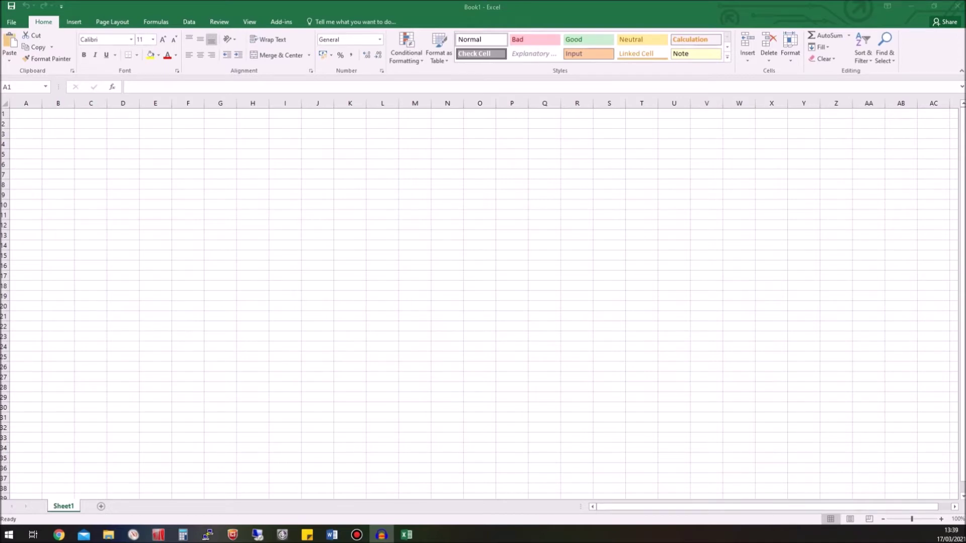
# - Enter the headers References, Value, Stock Code and Comment in cells A1 to D1 of the blank workbook
pyautogui.click(28, 114)
pyautogui.write('Re')
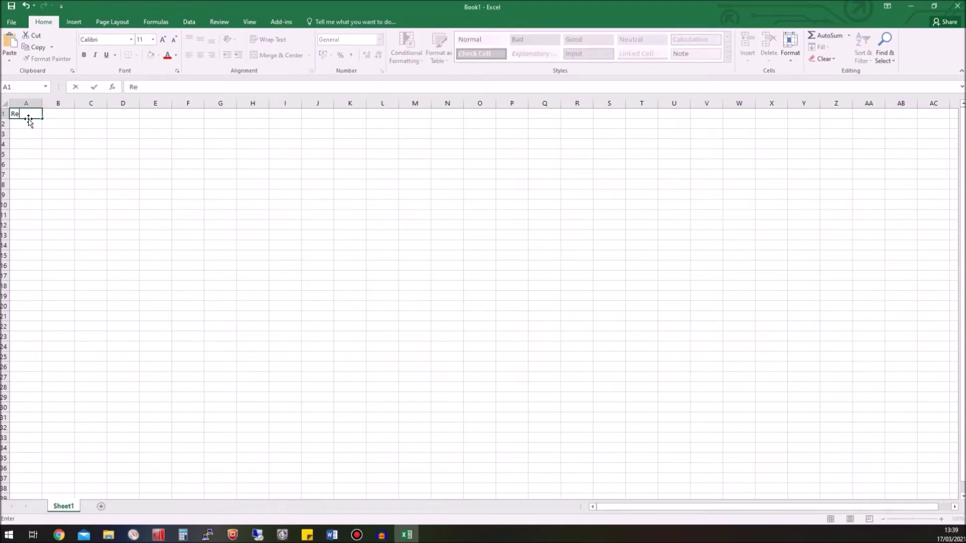
pyautogui.write('ferences')
pyautogui.press('Tab')
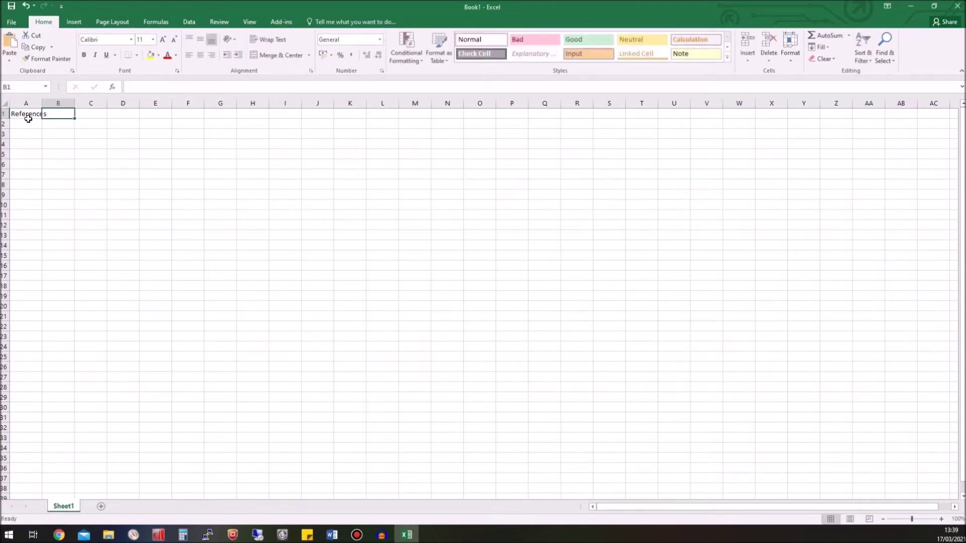
pyautogui.write('Value')
pyautogui.press('Tab')
pyautogui.write('Stock Code')
pyautogui.press('Tab')
pyautogui.write('Comments')
pyautogui.press('Tab')
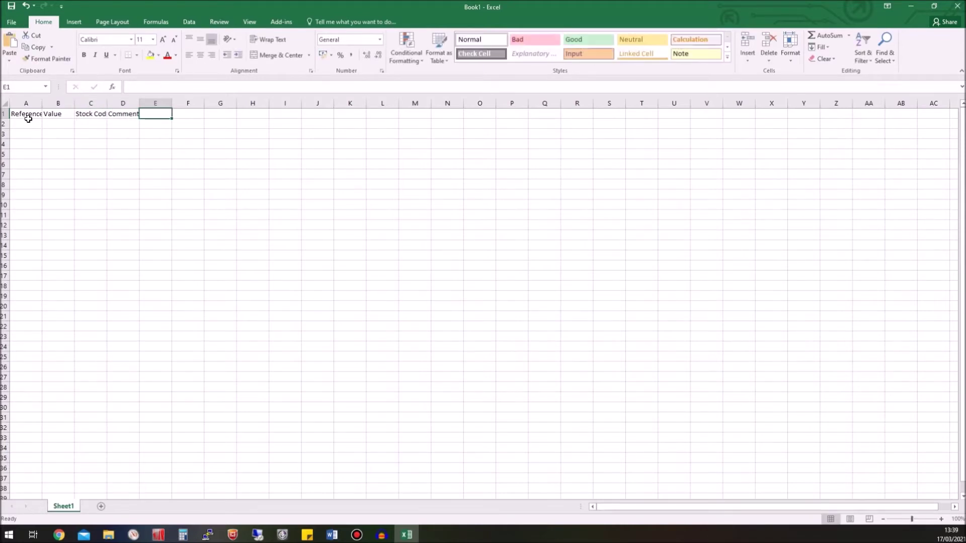
# - Auto-fit the header columns so their titles fit the cells
pyautogui.moveTo(25, 103); pyautogui.dragTo(141, 101)
pyautogui.doubleClick(140, 99)
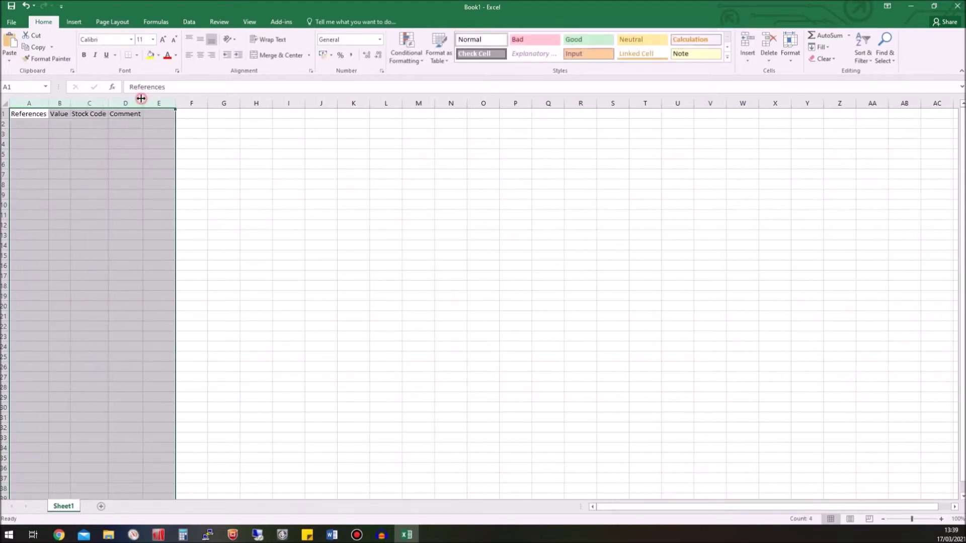
pyautogui.click(126, 144)
# - Save the workbook under the file name BOM.csv in the PCB example folder, keeping the Excel Workbook type
pyautogui.click(11, 21)
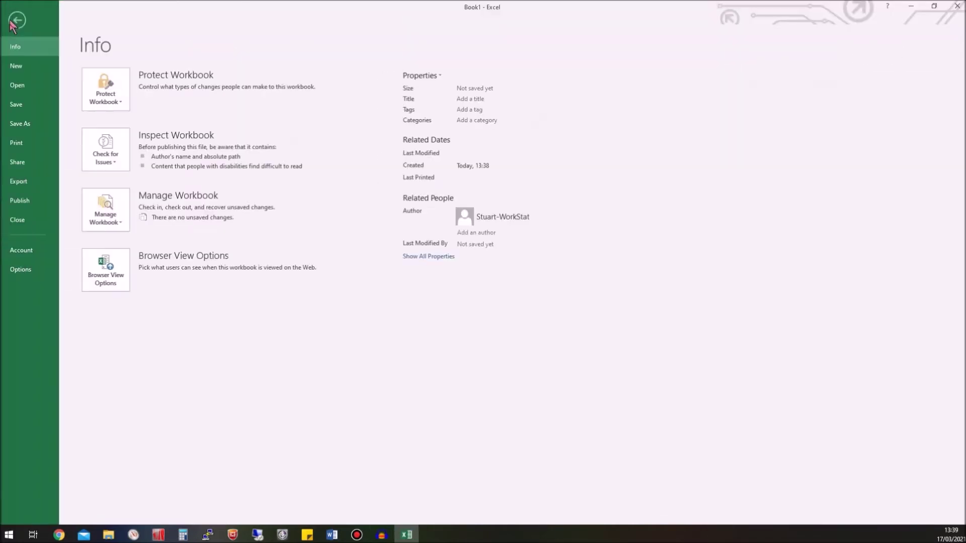
pyautogui.click(22, 126)
pyautogui.click(123, 252)
pyautogui.doubleClick(118, 94)
pyautogui.click(126, 201)
pyautogui.write('BOM')
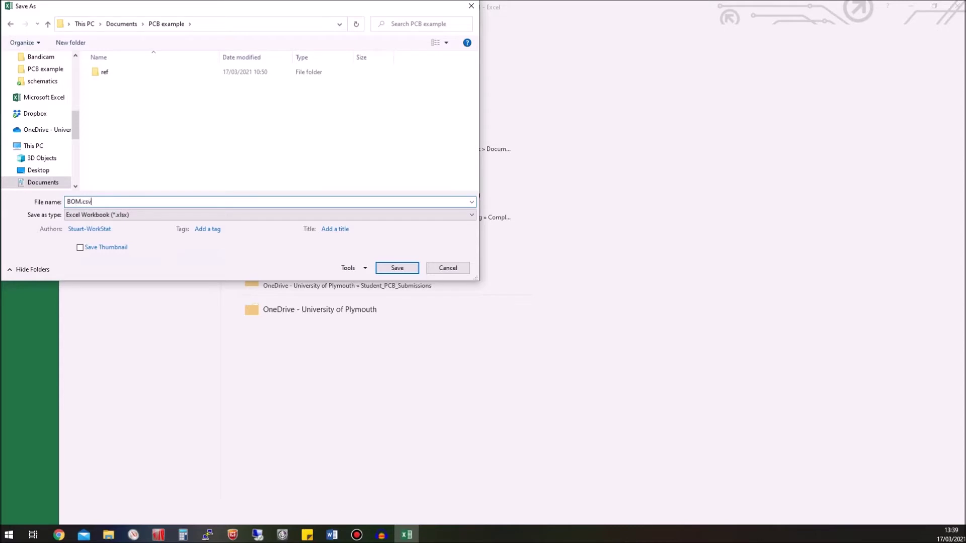
pyautogui.press('Return')
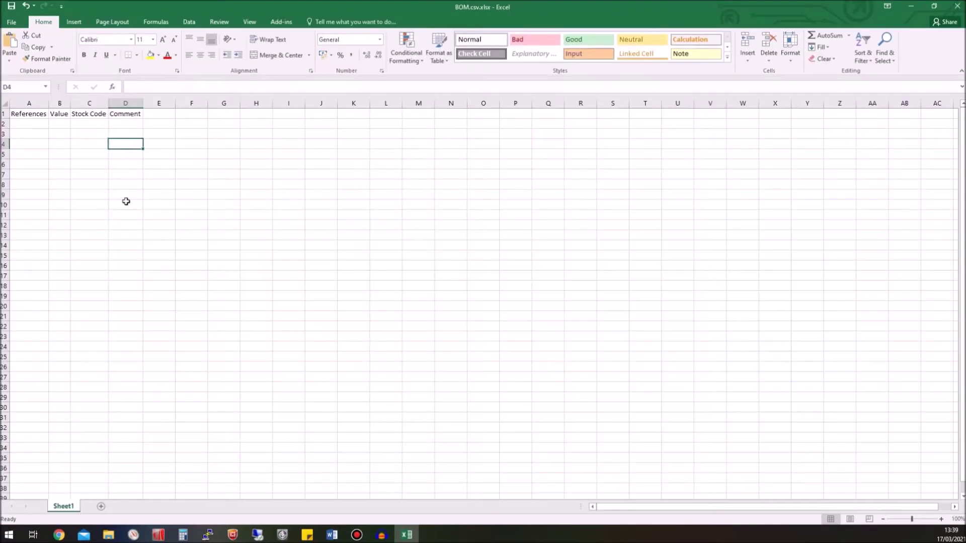
# - Switch to Chrome and open the SMT Parts Library on the JLCPCB website
pyautogui.click(25, 124)
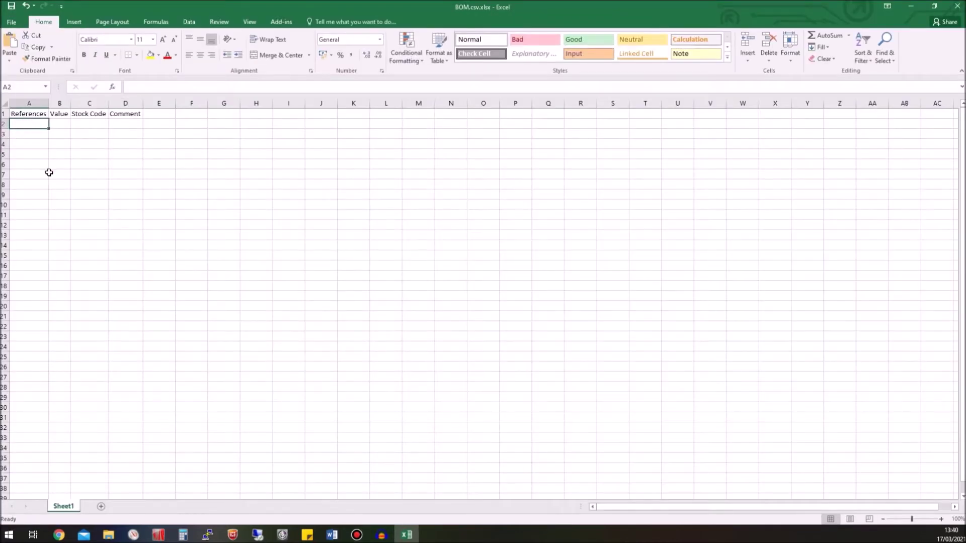
pyautogui.press('Tab')
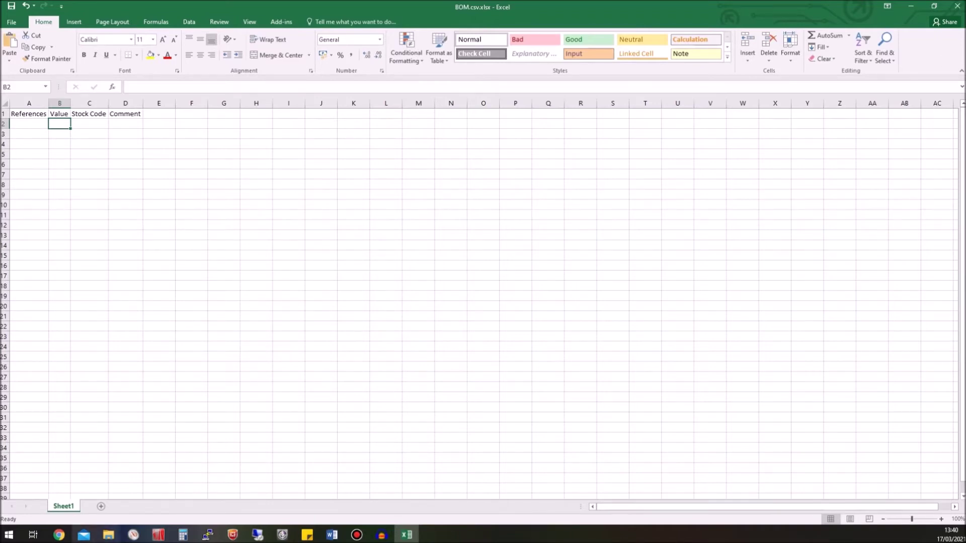
pyautogui.click(59, 535)
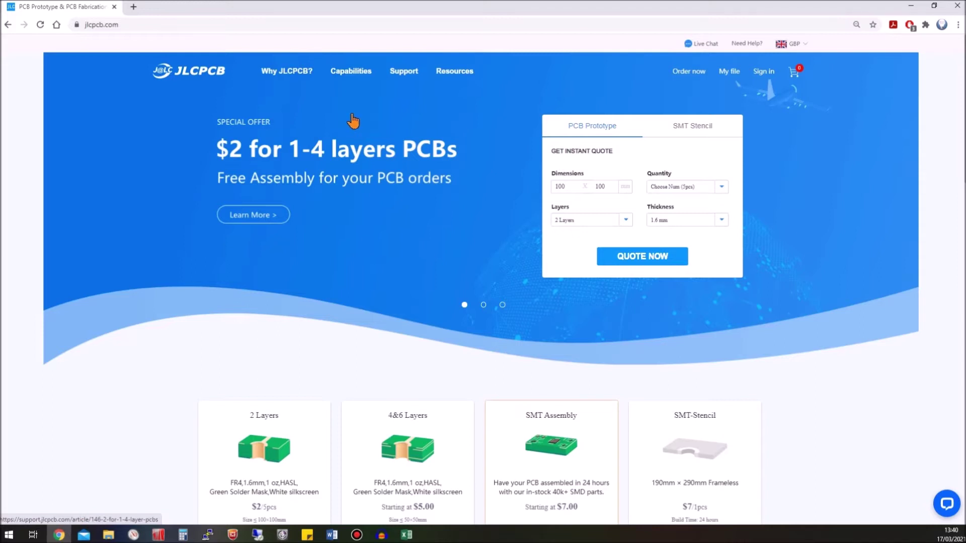
pyautogui.moveTo(443, 77)
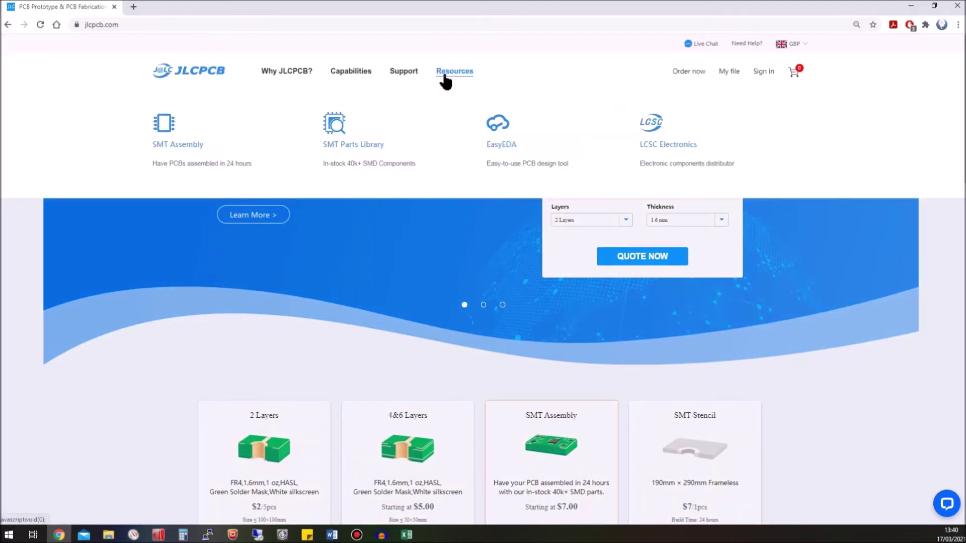
pyautogui.click(352, 147)
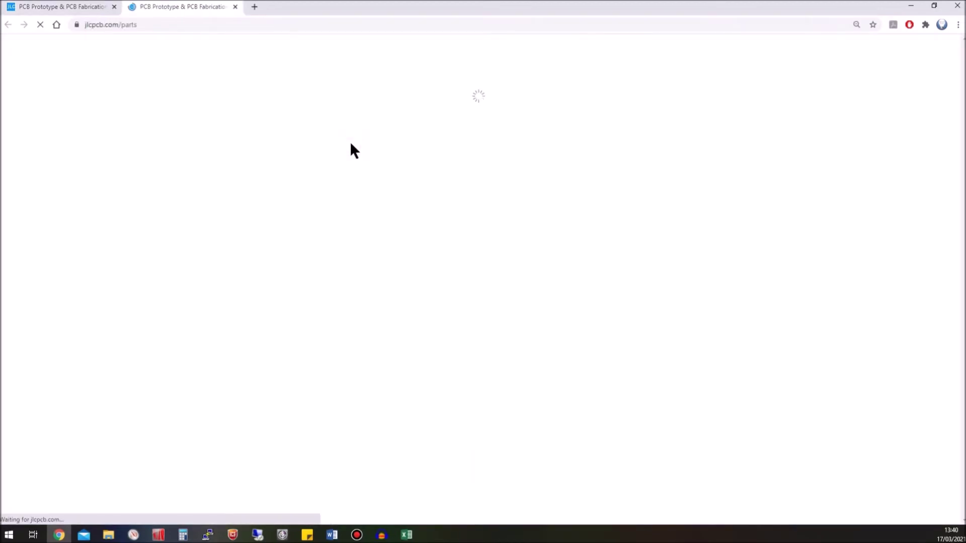
pyautogui.scroll(-3, 333, 313)
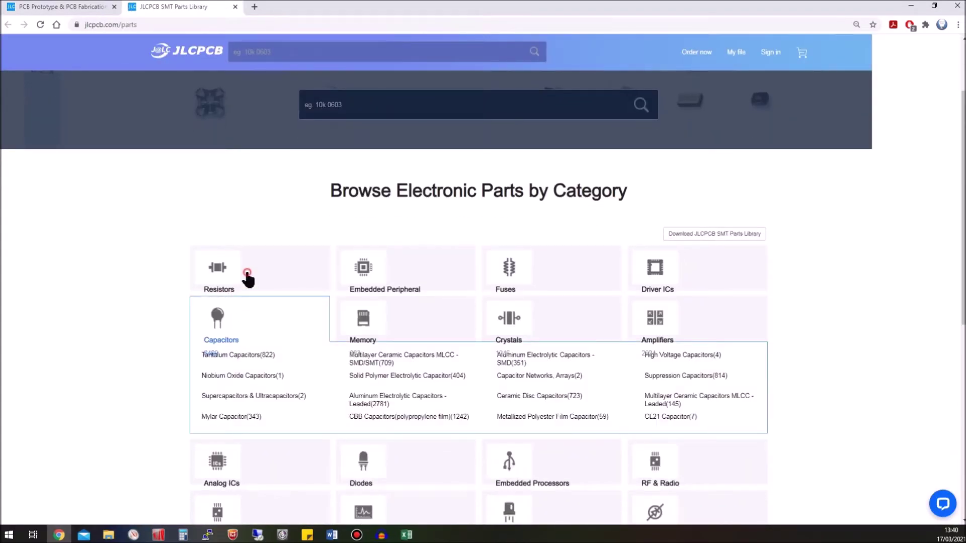
pyautogui.moveTo(248, 280)
pyautogui.scroll(3, 322, 105)
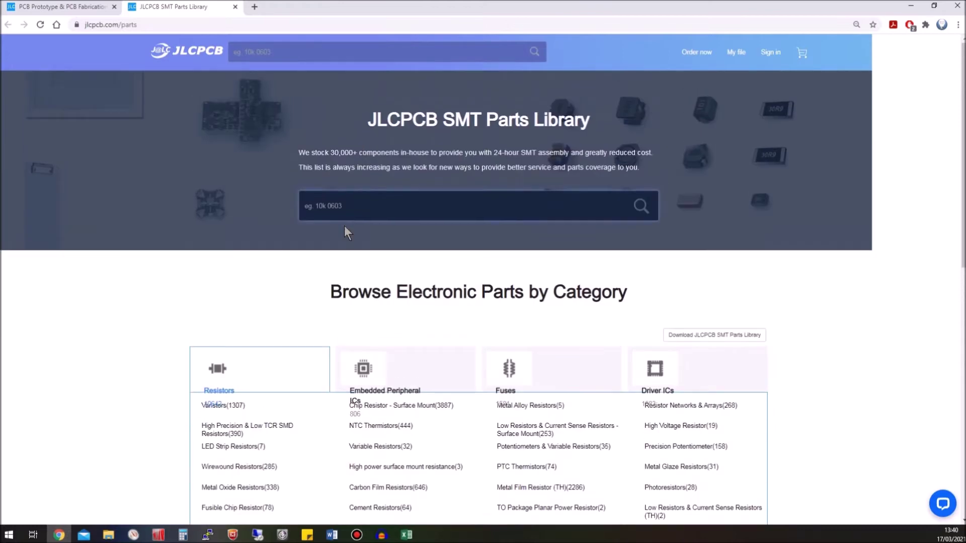
# - Open pcb.pdsprj from the PCB example folder in Proteus and display its schematic
pyautogui.moveTo(108, 535)
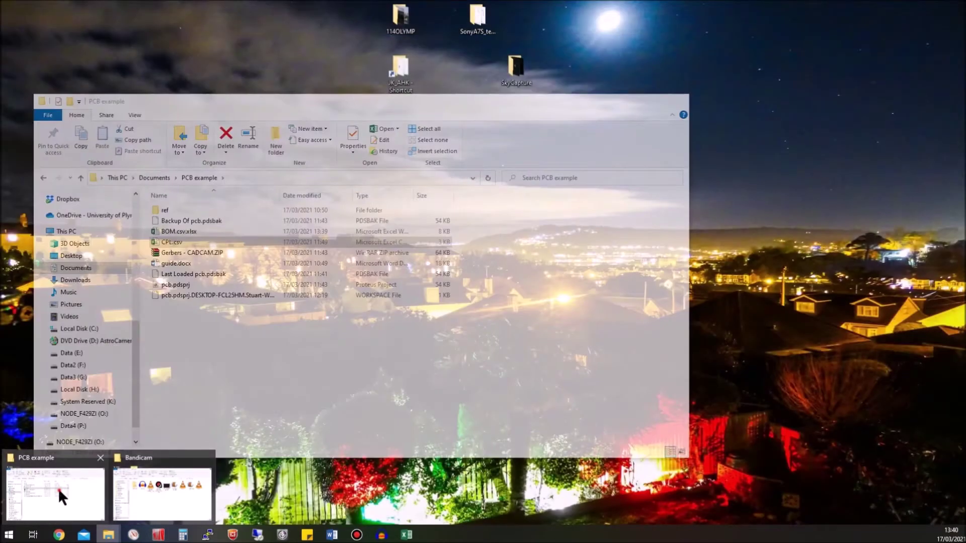
pyautogui.click(59, 491)
pyautogui.click(176, 284)
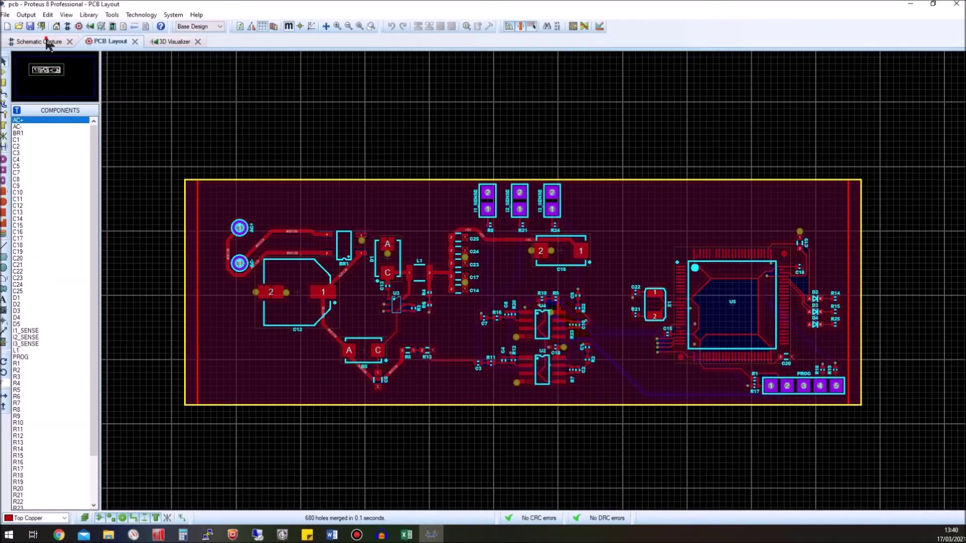
pyautogui.click(48, 42)
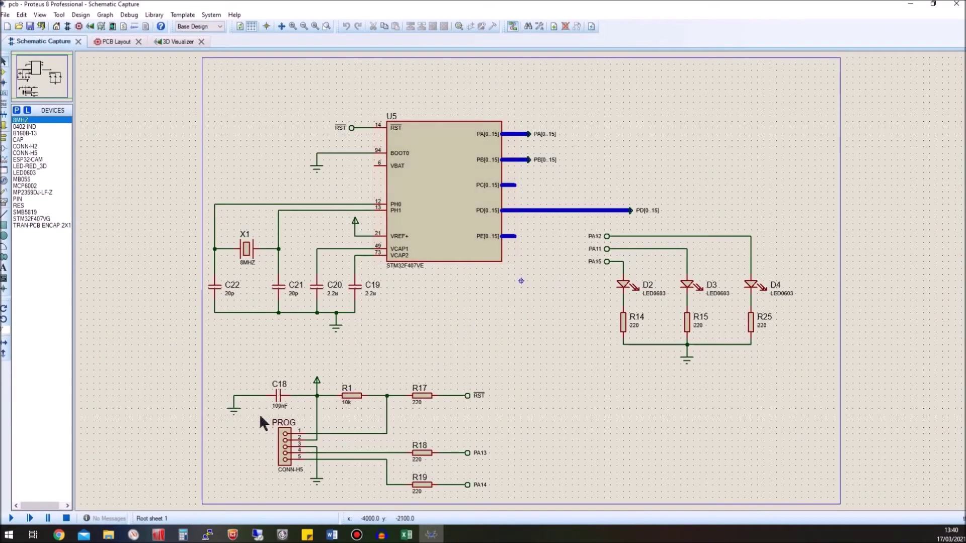
# - Inspect capacitor C18's value, PCB package and stock code in its component properties, leaving them unchanged
pyautogui.scroll(2, 278, 396)
pyautogui.scroll(-1, 377, 322)
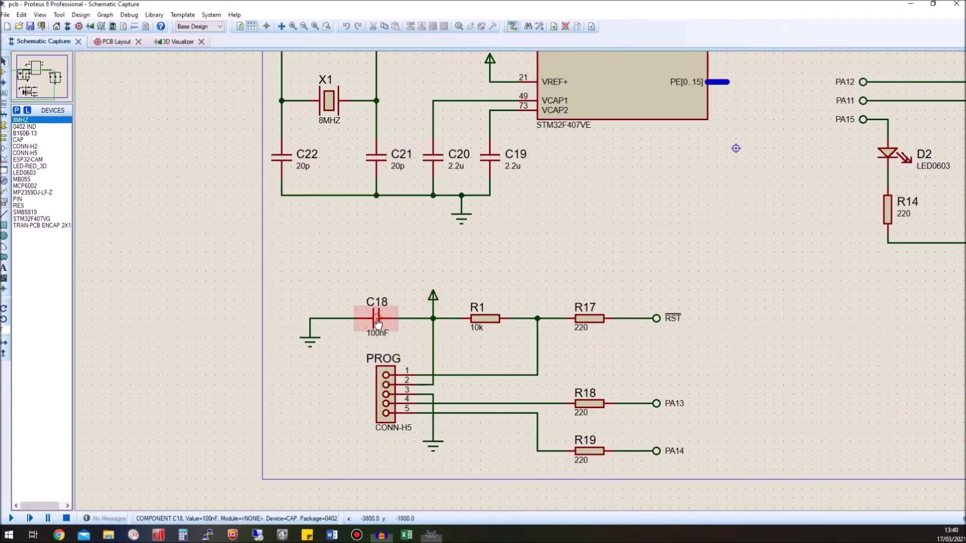
pyautogui.doubleClick(376, 323)
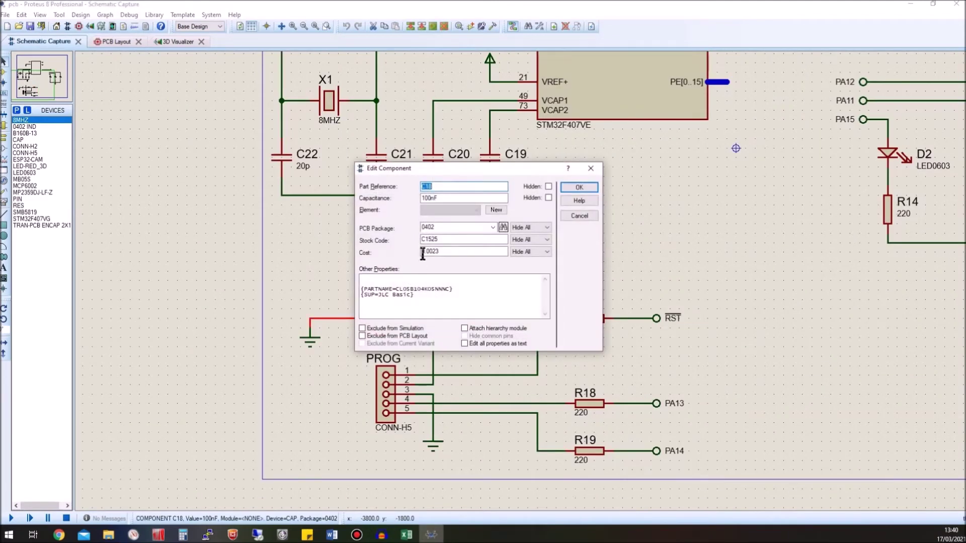
pyautogui.doubleClick(448, 227)
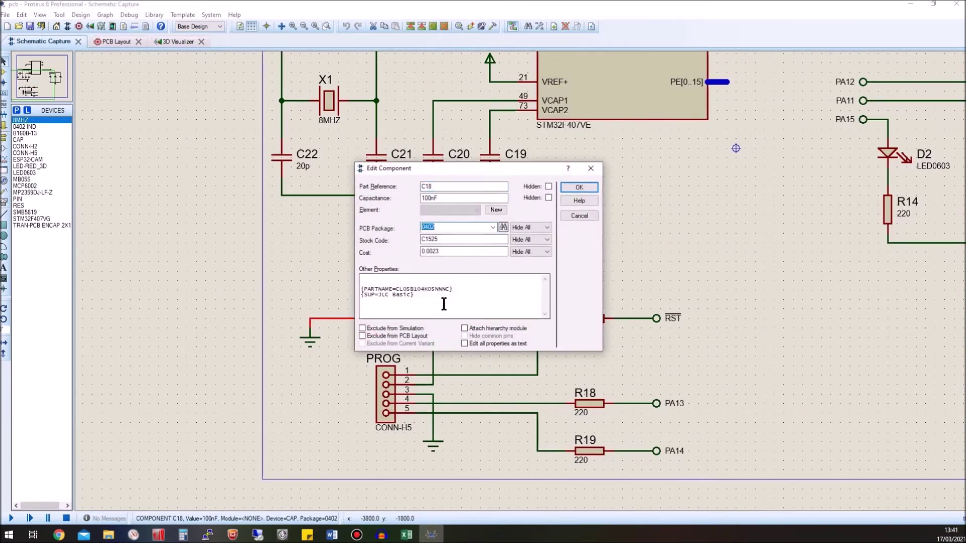
pyautogui.click(579, 216)
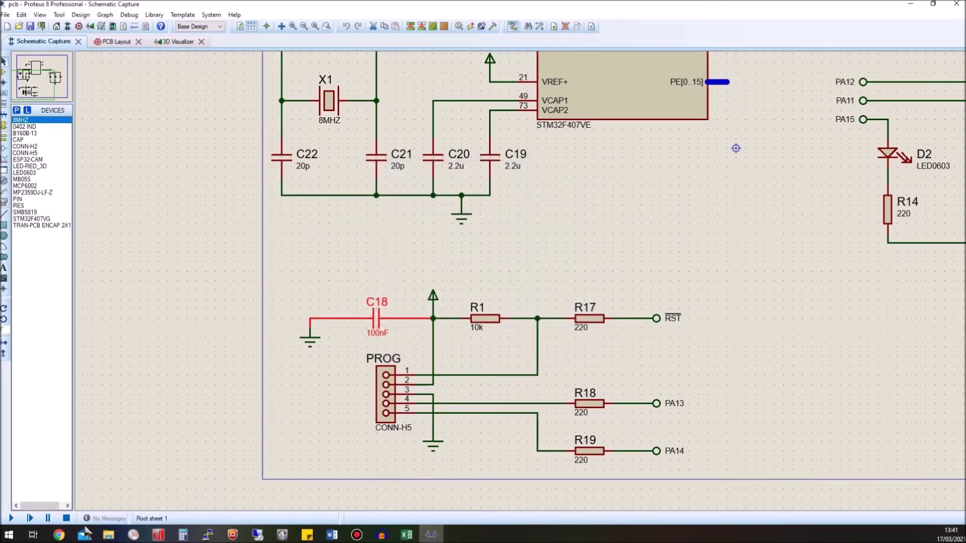
# - Switch back to Chrome and search the JLCPCB parts library for 100nF 0402
pyautogui.click(59, 535)
pyautogui.write('100nF 040')
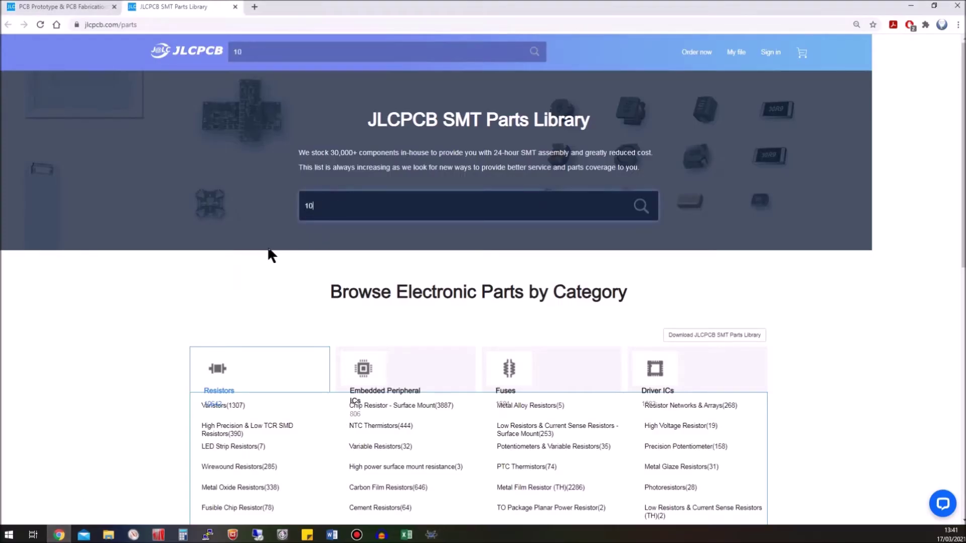
pyautogui.write('2')
pyautogui.press('Return')
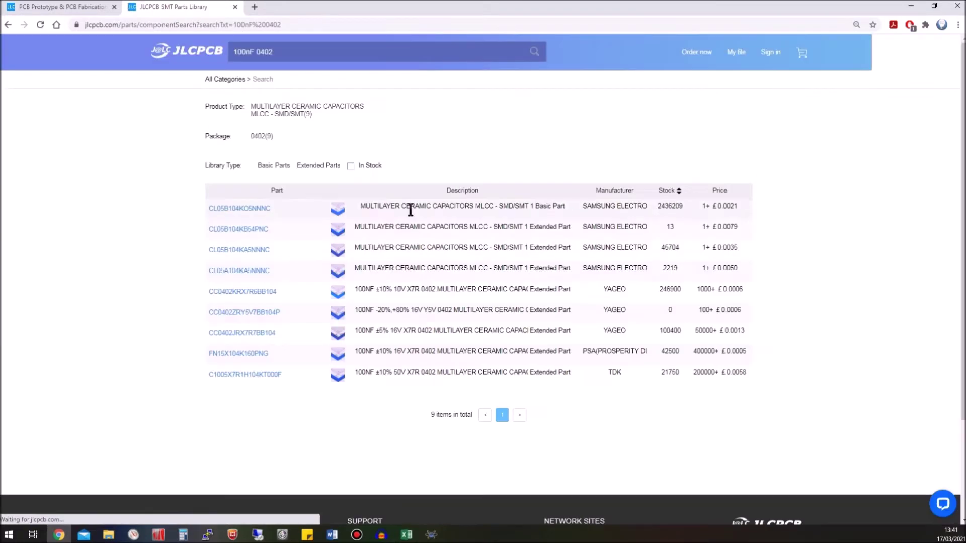
# - Compare basic and extended parts and the stock level, and limit the capacitor results to Basic Parts
pyautogui.click(279, 166)
pyautogui.click(312, 167)
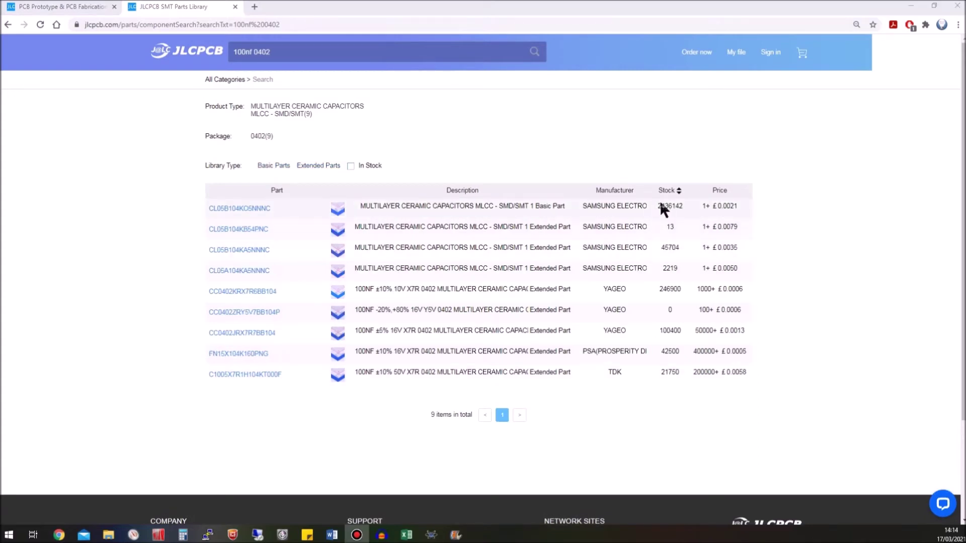
pyautogui.moveTo(662, 207); pyautogui.dragTo(683, 207)
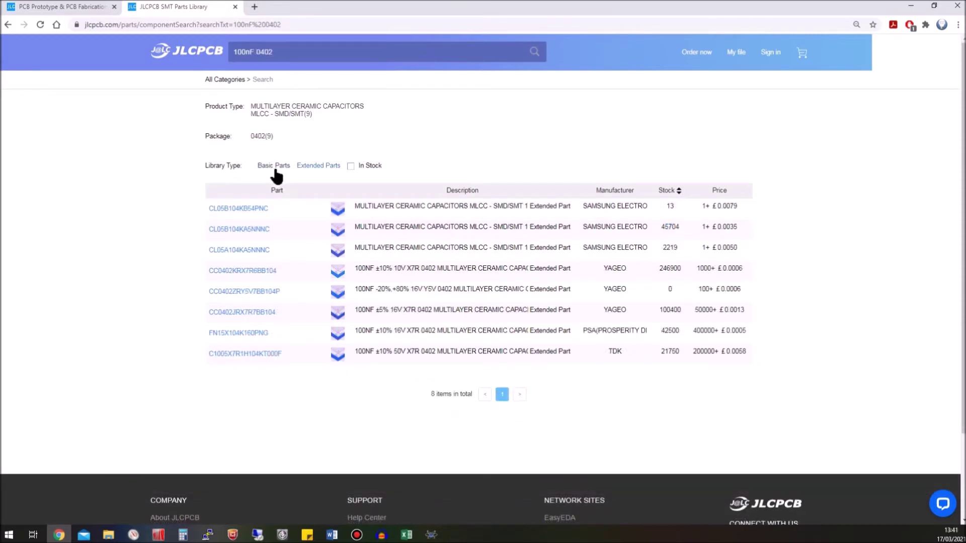
pyautogui.click(276, 170)
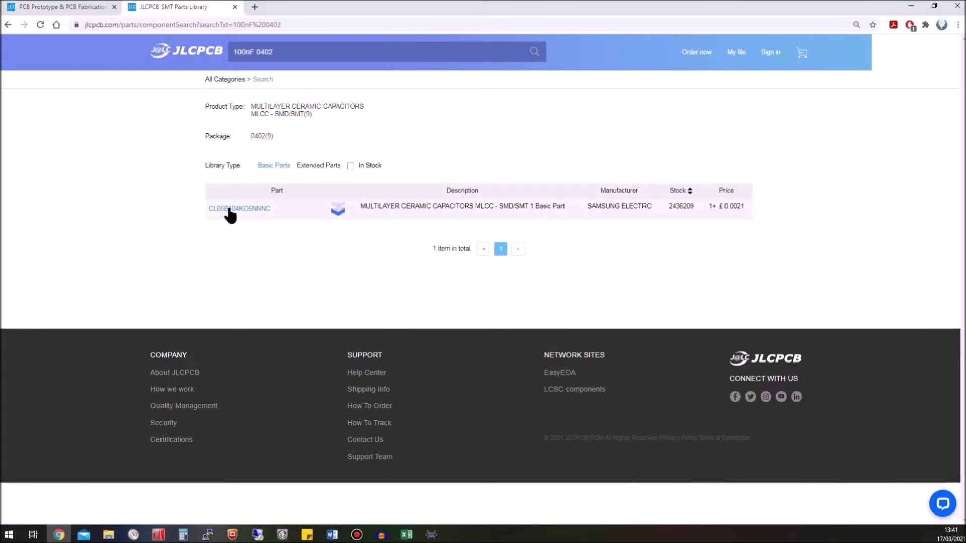
# - Expand the details of CL05B104KO5NNNC, check its capacitance and package, and copy its LCSC part number
pyautogui.click(249, 209)
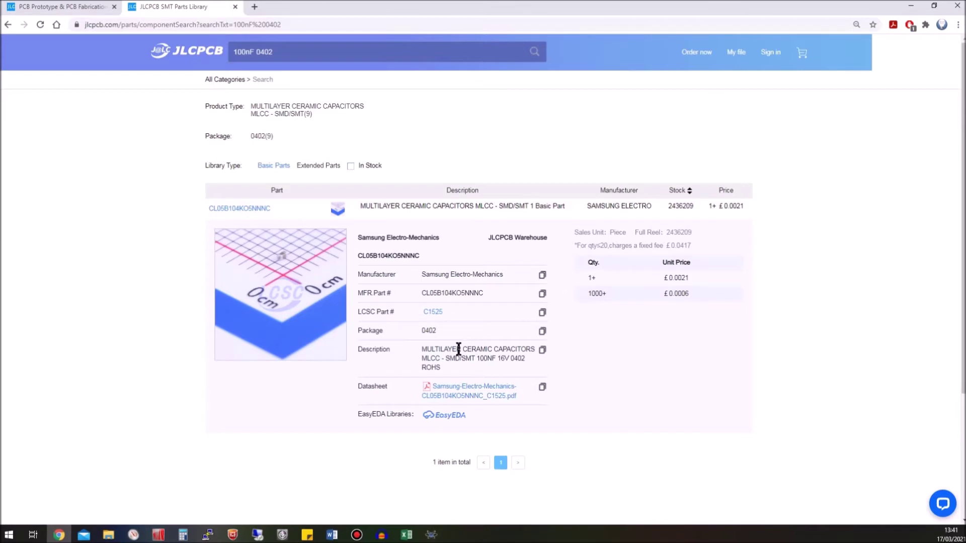
pyautogui.moveTo(475, 359); pyautogui.dragTo(507, 360)
pyautogui.moveTo(421, 332); pyautogui.dragTo(437, 332)
pyautogui.click(608, 380)
pyautogui.moveTo(418, 311); pyautogui.dragTo(445, 309)
pyautogui.click(542, 313)
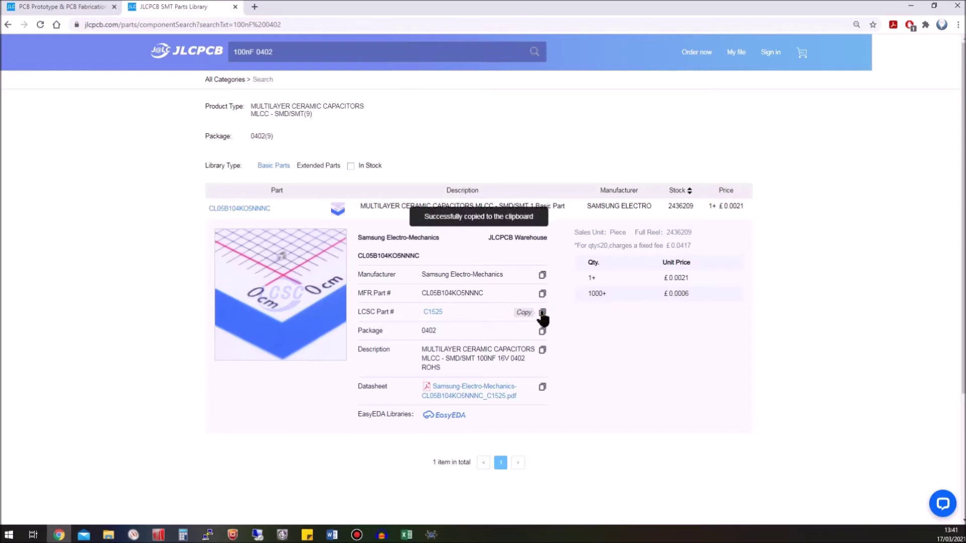
# - Switch to the BOM workbook in Excel and paste the part number C1525 into Stock Code cell C2
pyautogui.click(406, 535)
pyautogui.click(96, 114)
pyautogui.click(97, 126)
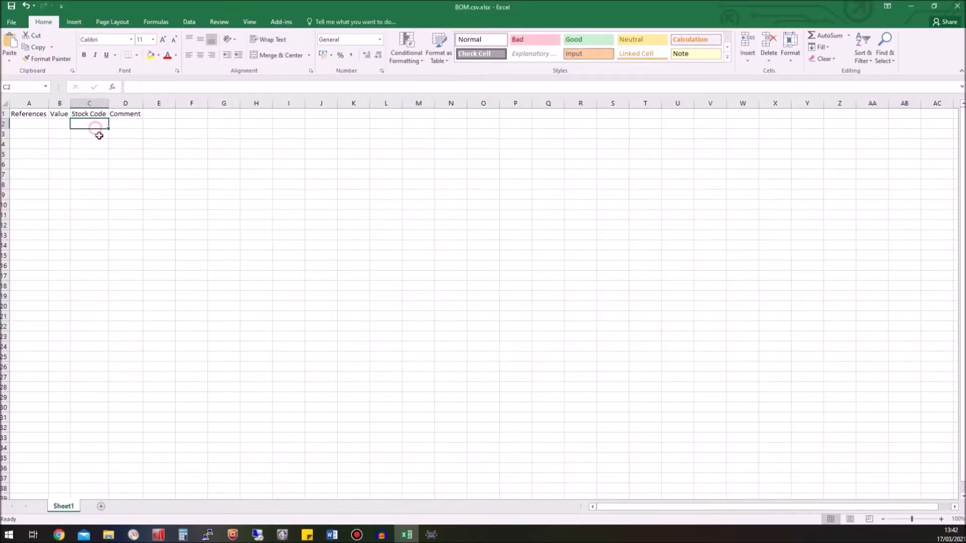
pyautogui.click(146, 87)
pyautogui.hotkey('ctrl', 'v')
pyautogui.click(125, 125)
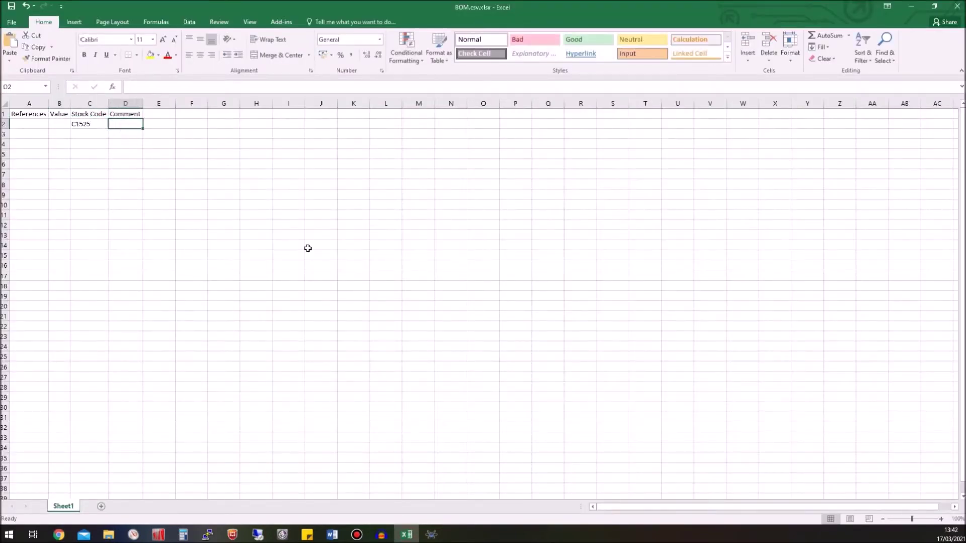
# - Copy the manufacturer part number CL05B104KO5NNNC from the JLCPCB page in Chrome into Excel's Comment cell D2, and fit column D to its contents
pyautogui.hotkey('alt', 'Tab')
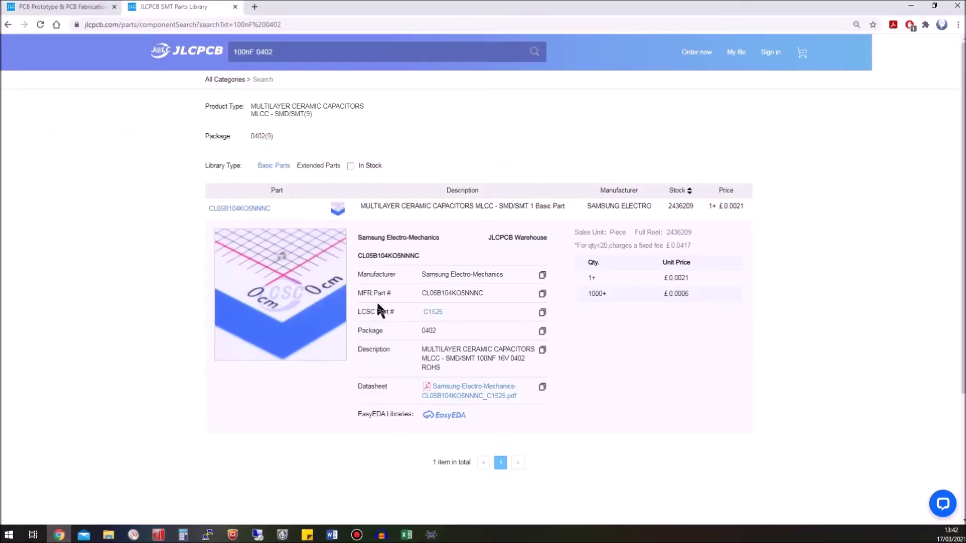
pyautogui.moveTo(360, 292); pyautogui.dragTo(391, 293)
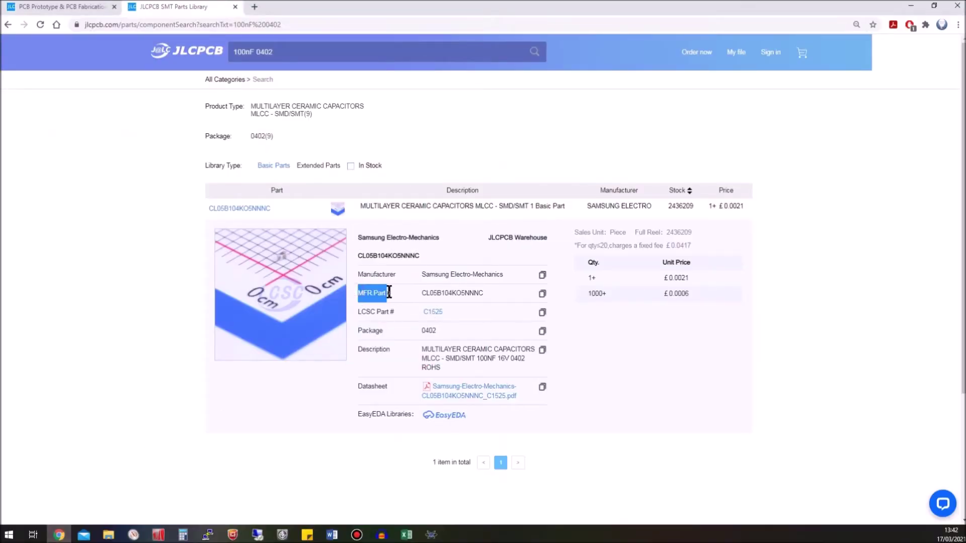
pyautogui.click(543, 295)
pyautogui.hotkey('alt', 'Tab')
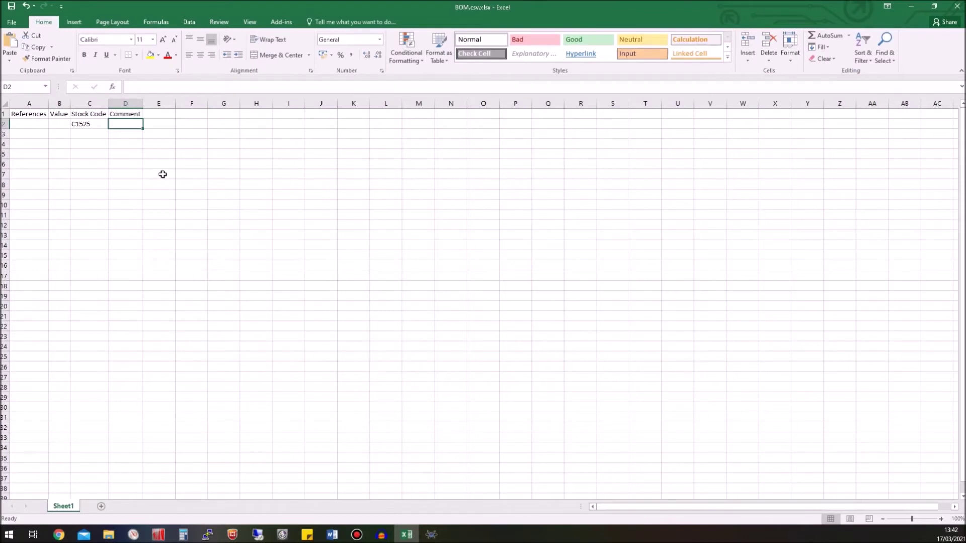
pyautogui.click(145, 88)
pyautogui.hotkey('ctrl', 'v')
pyautogui.press('Return')
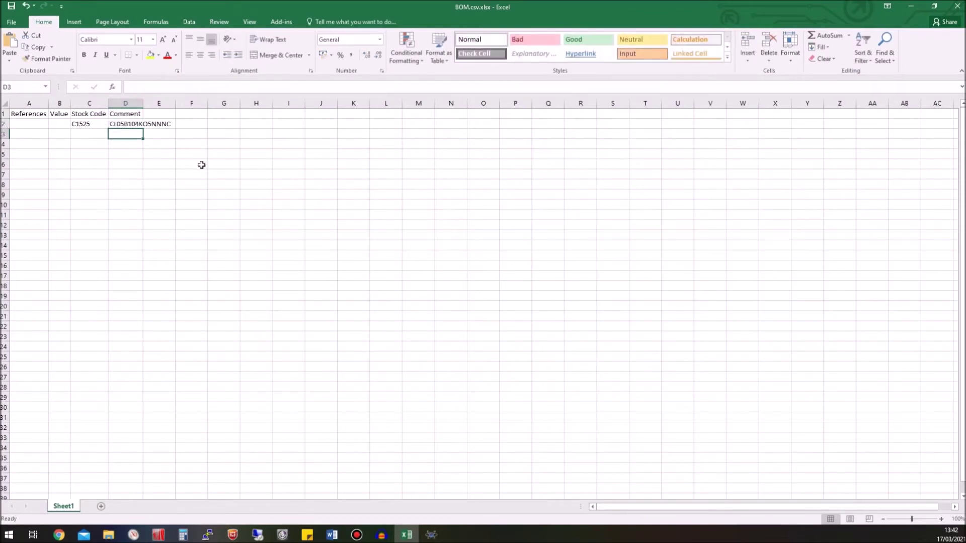
pyautogui.doubleClick(143, 103)
# - Check capacitor C18 in the Proteus schematic, and enter C18 under References in A2 and 100nF under Value in B2 in Excel
pyautogui.click(436, 537)
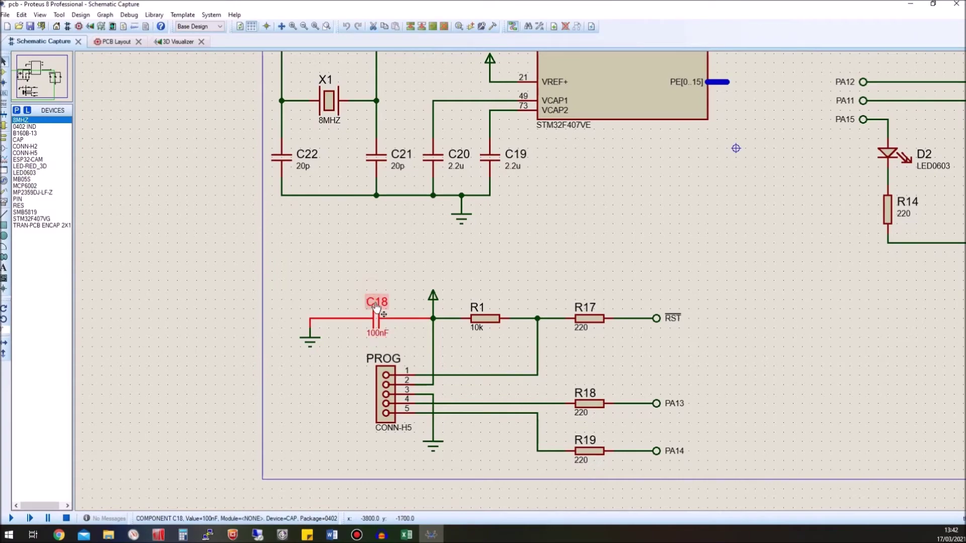
pyautogui.click(407, 535)
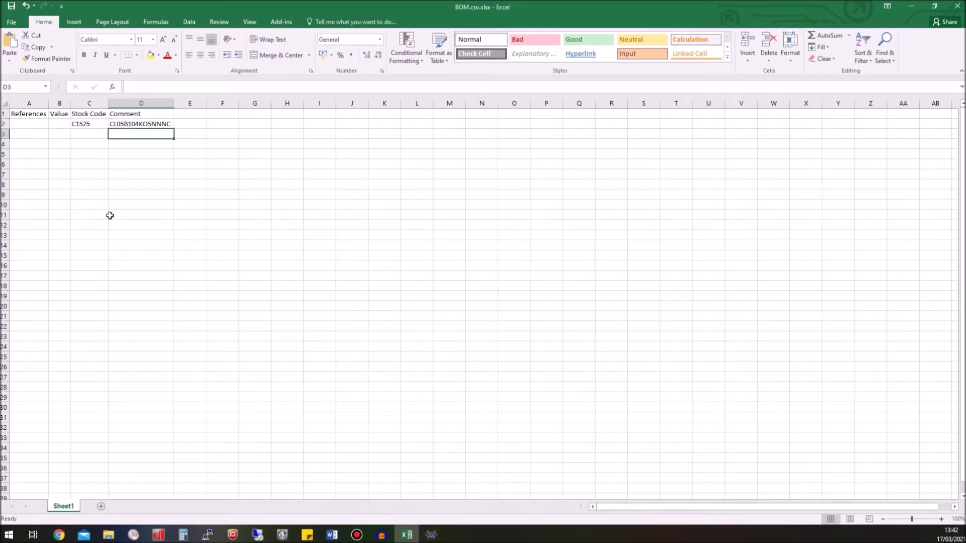
pyautogui.click(26, 124)
pyautogui.write('C18')
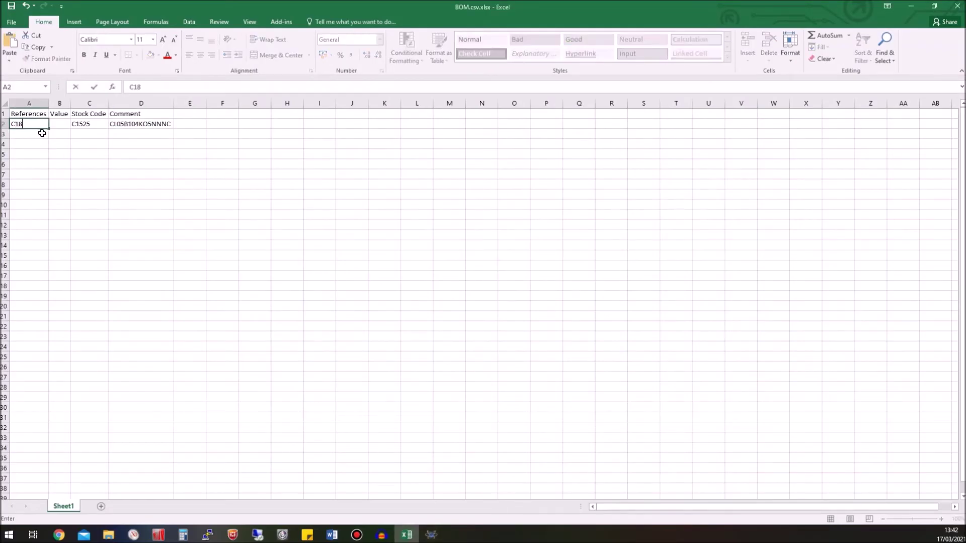
pyautogui.press('Return')
pyautogui.click(64, 124)
pyautogui.write('100nF')
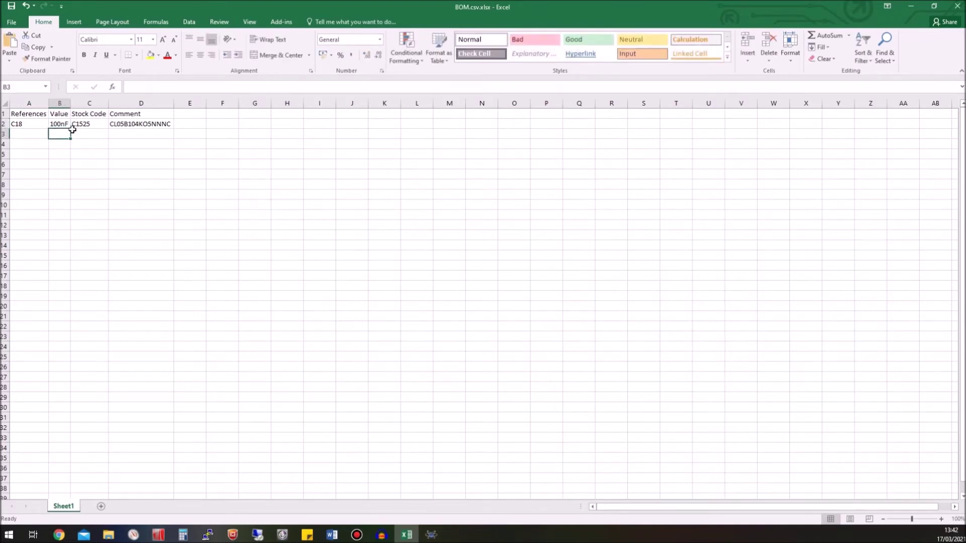
# - Find the 100nF capacitors on Proteus schematic sheet 2 and extend the BOM's References cell A2 in Excel to C18,C11,C15
pyautogui.click(431, 534)
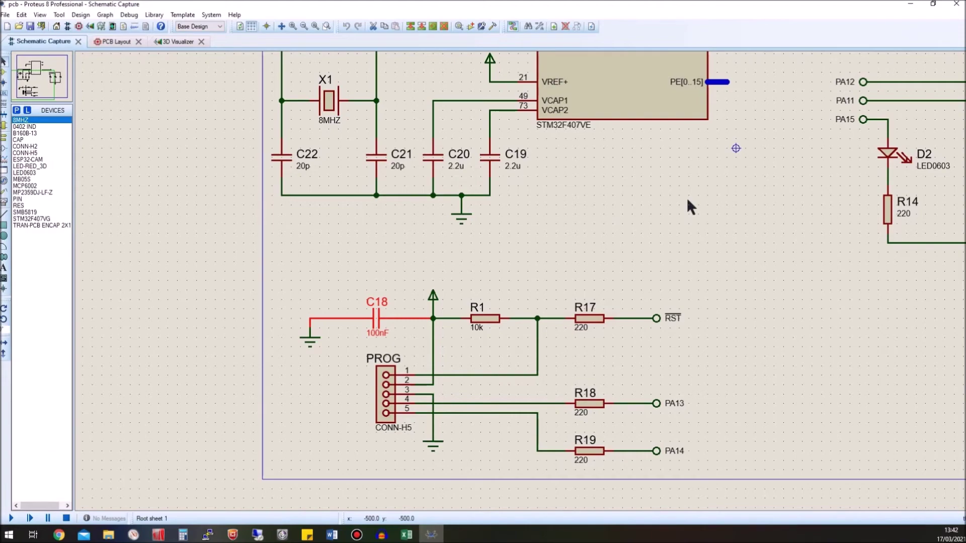
pyautogui.press('pagedown')
pyautogui.press('F6')
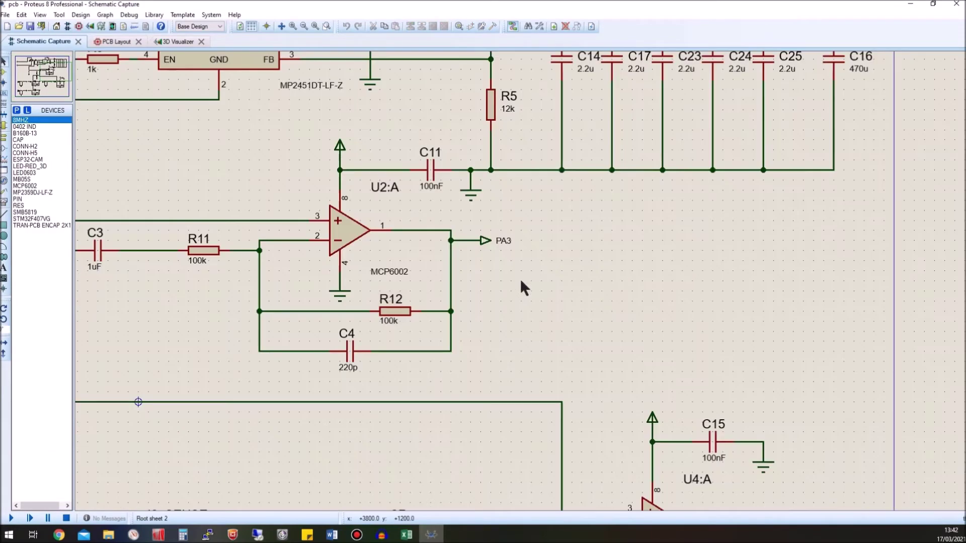
pyautogui.click(430, 171)
pyautogui.click(712, 443)
pyautogui.click(407, 535)
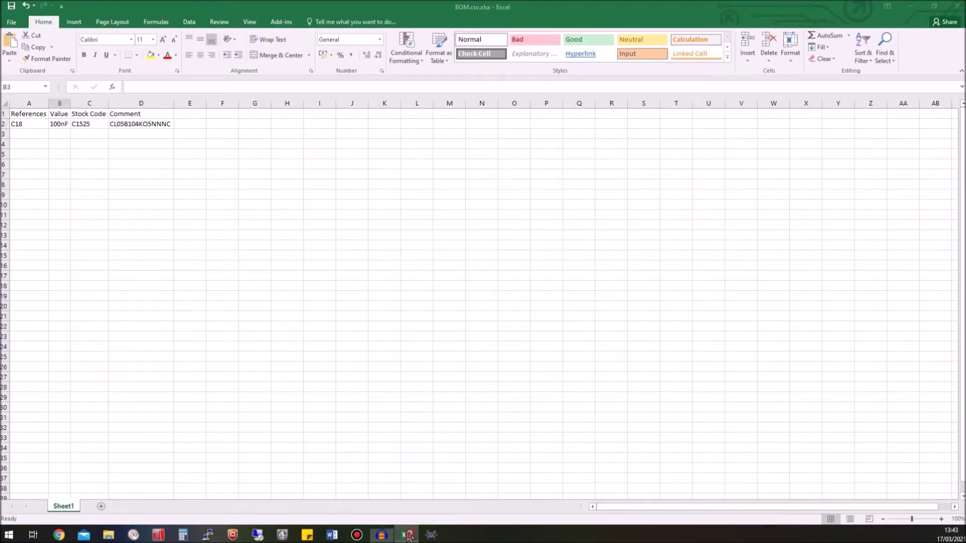
pyautogui.click(42, 126)
pyautogui.click(153, 86)
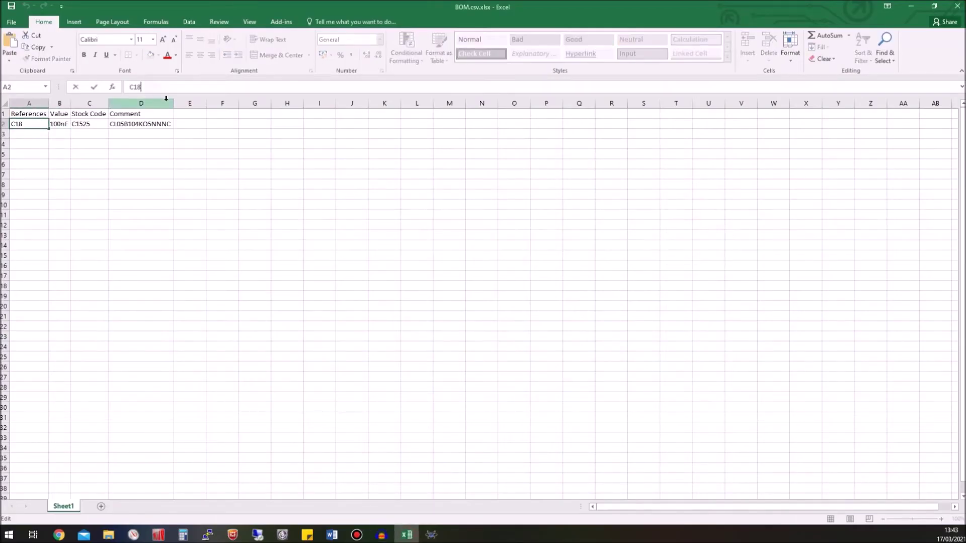
pyautogui.write(',C11,')
pyautogui.press('Return')
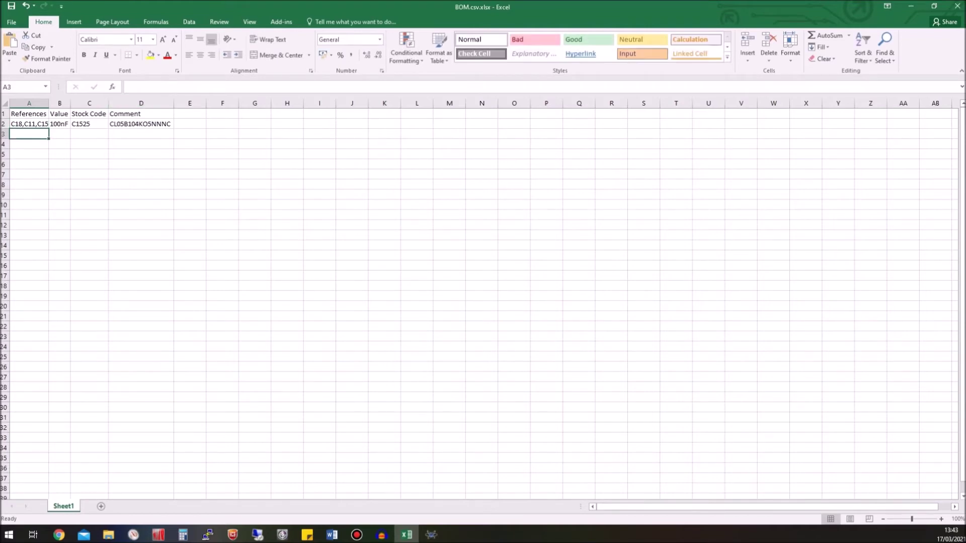
# - Examine the completed BOM.csv, checking the stock code and comment columns and the cells that group several references of one part
pyautogui.hotkey('alt', 'Tab')
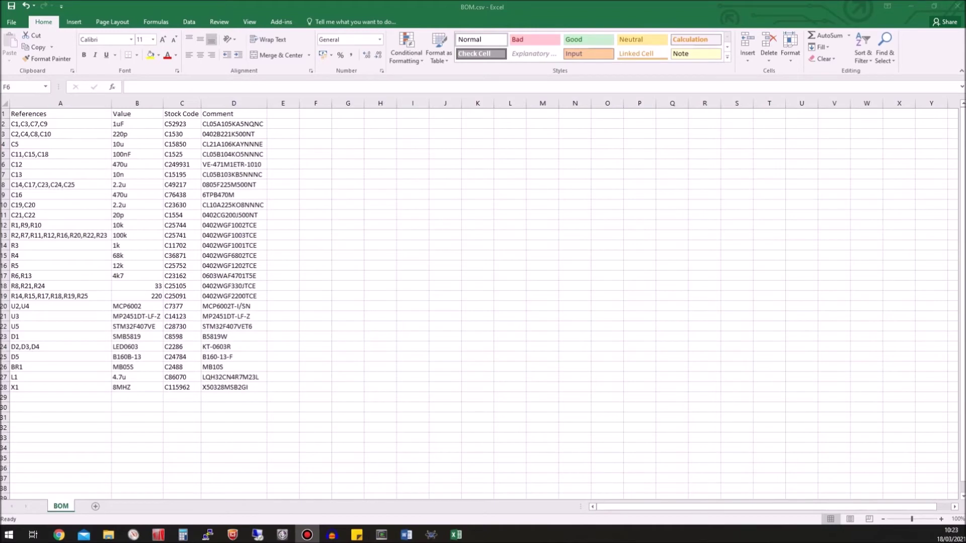
pyautogui.click(198, 123)
pyautogui.moveTo(197, 123); pyautogui.dragTo(237, 397)
pyautogui.click(293, 436)
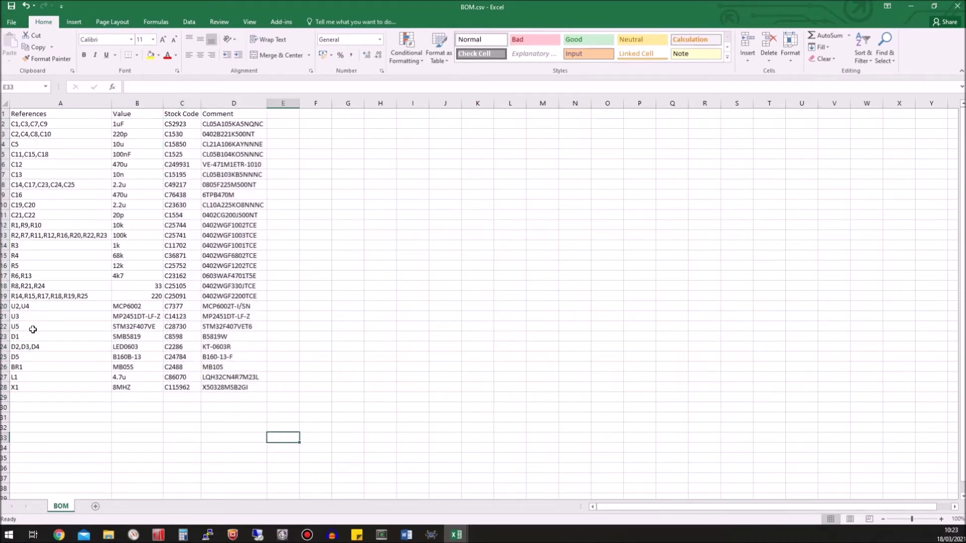
pyautogui.click(36, 234)
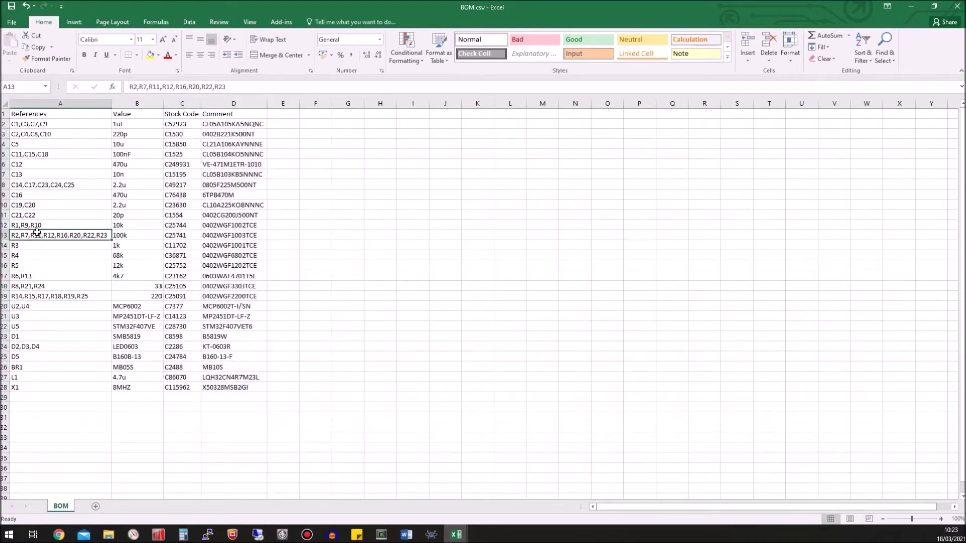
pyautogui.click(45, 297)
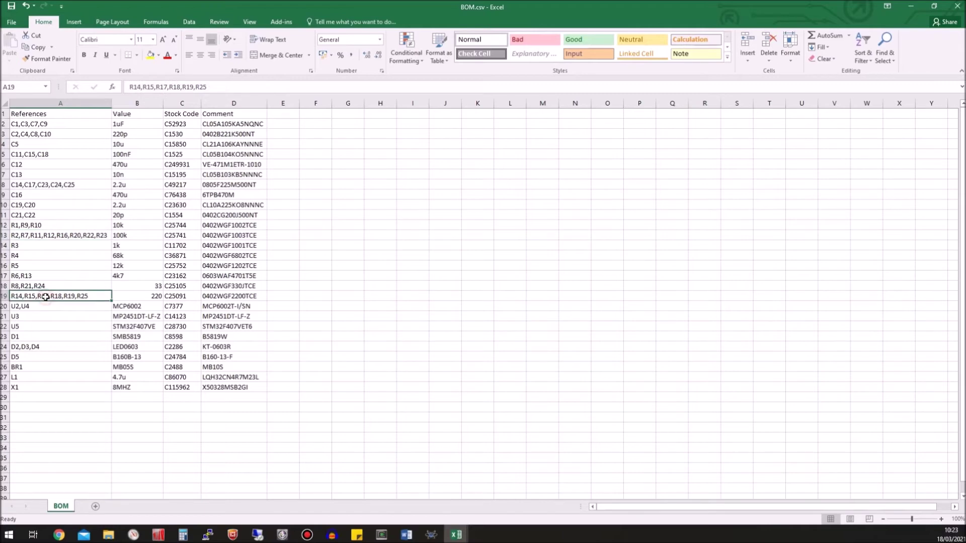
pyautogui.click(45, 183)
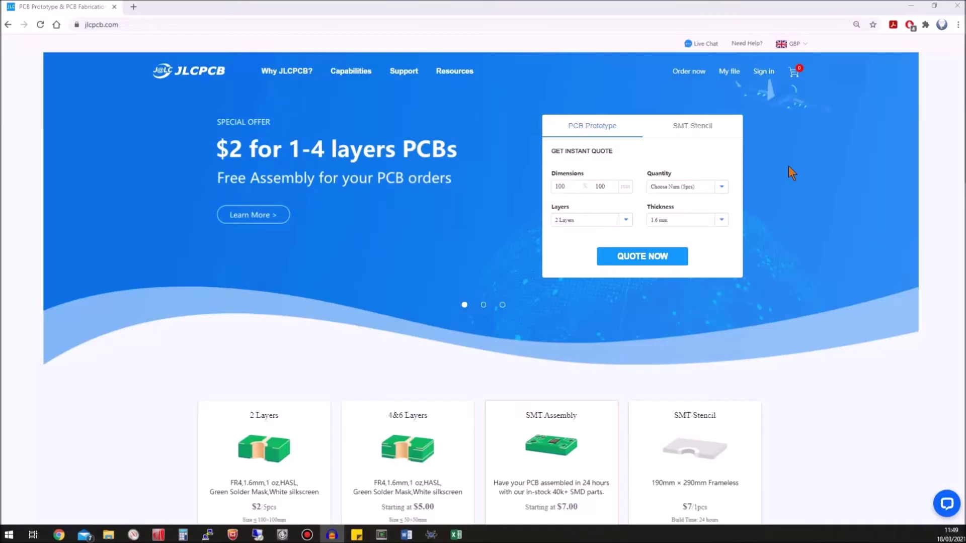
# - Open the new-customer registration on the JLCPCB website in Chrome
pyautogui.moveTo(765, 75)
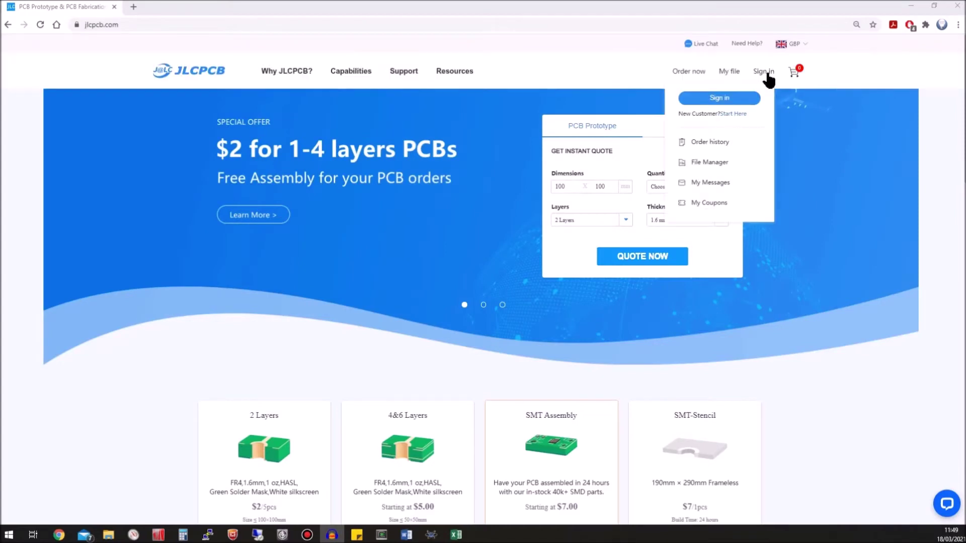
pyautogui.click(729, 113)
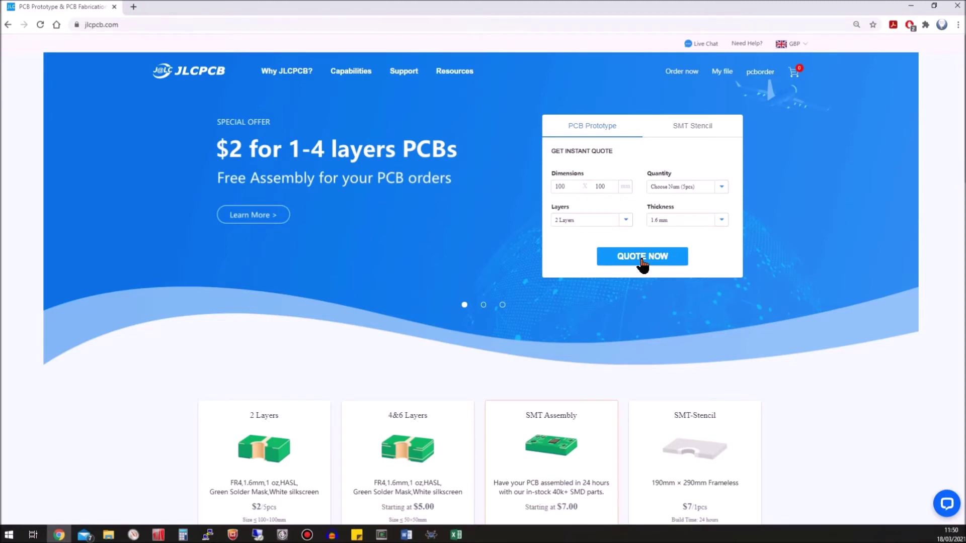
# - Open an instant PCB quote and upload the Gerber archive Gerbers - CADCAM.ZIP
pyautogui.click(642, 258)
pyautogui.click(361, 197)
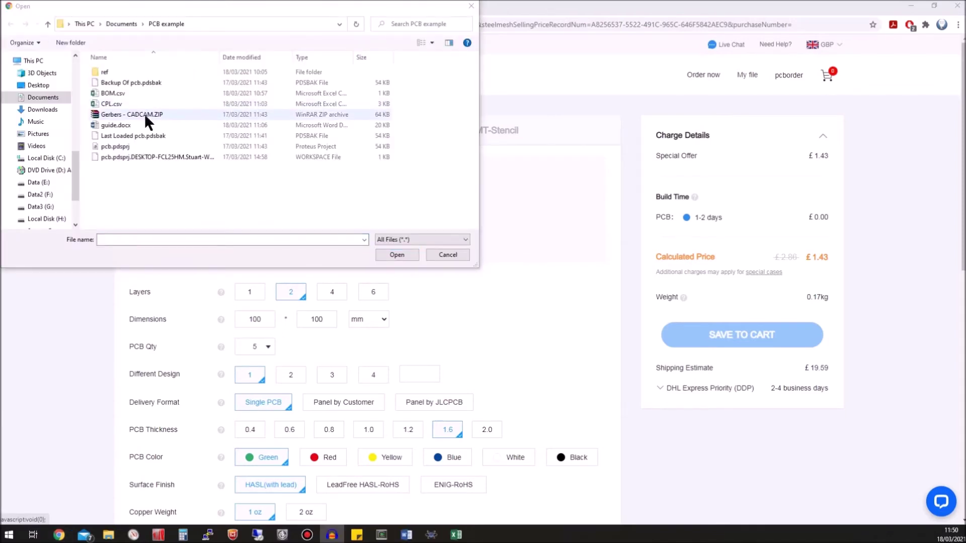
pyautogui.doubleClick(144, 113)
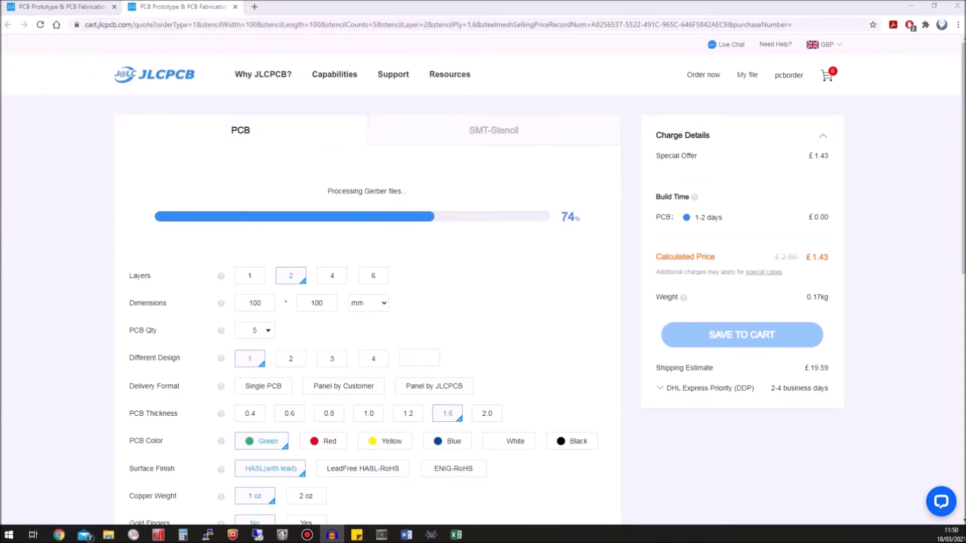
# - Check the detected board dimensions and look through the available PCB quantities in the quote
pyautogui.scroll(-1, 330, 342)
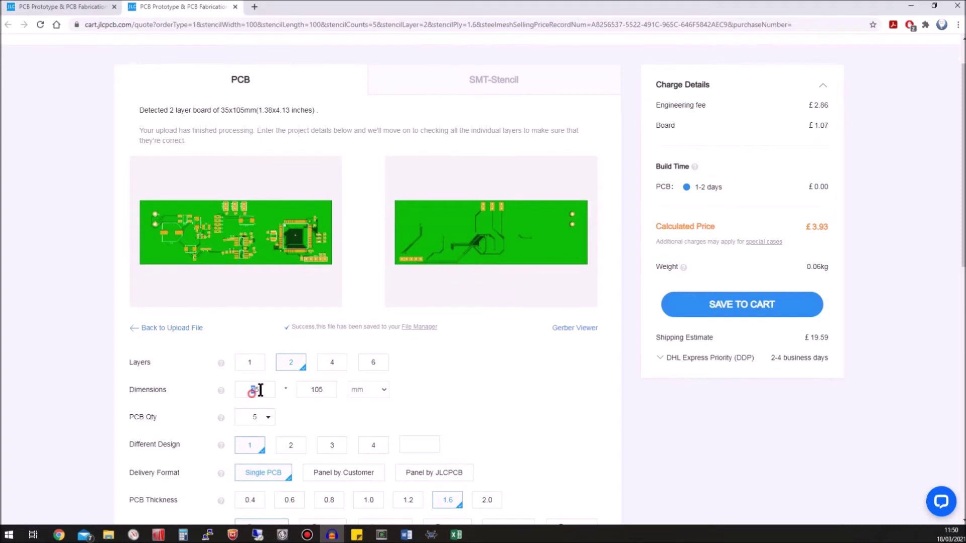
pyautogui.moveTo(306, 391); pyautogui.dragTo(329, 392)
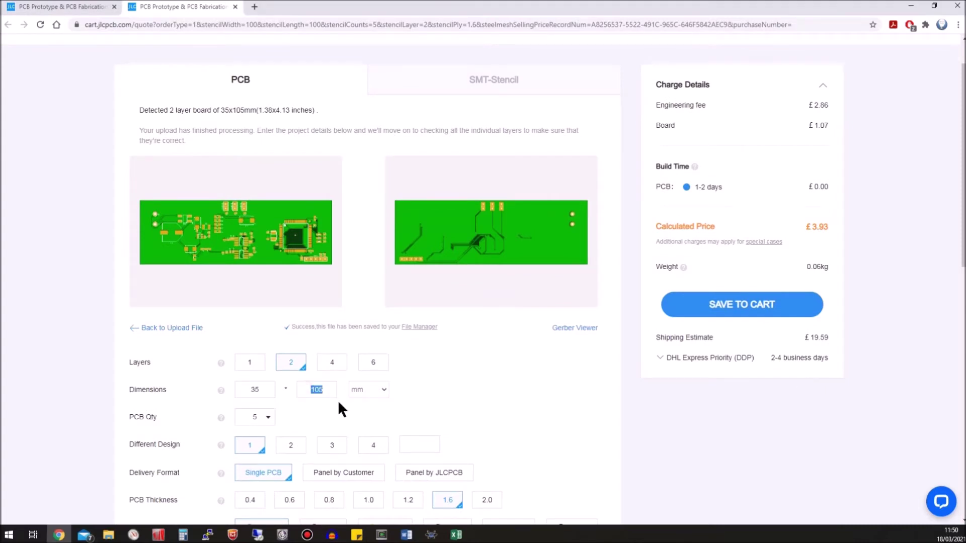
pyautogui.scroll(-2, 332, 399)
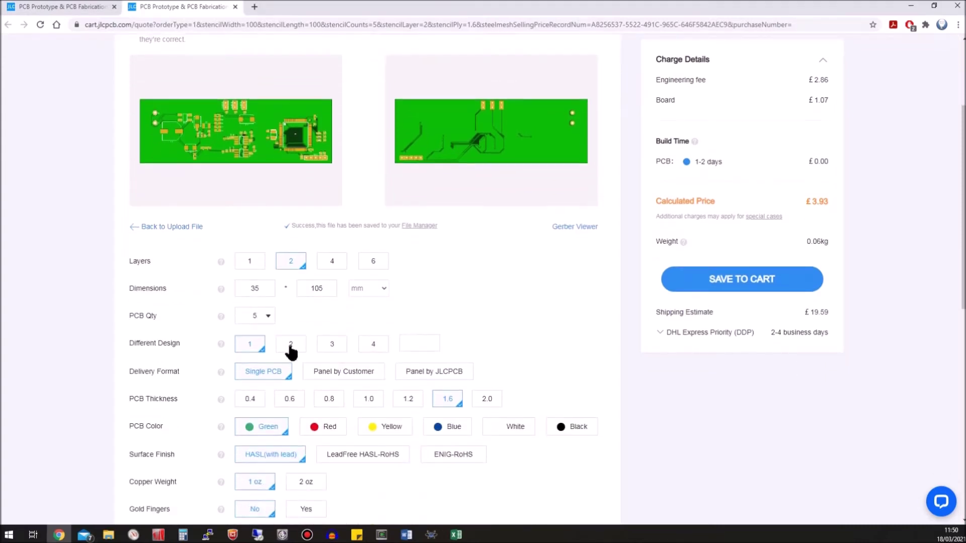
pyautogui.click(269, 316)
pyautogui.click(339, 309)
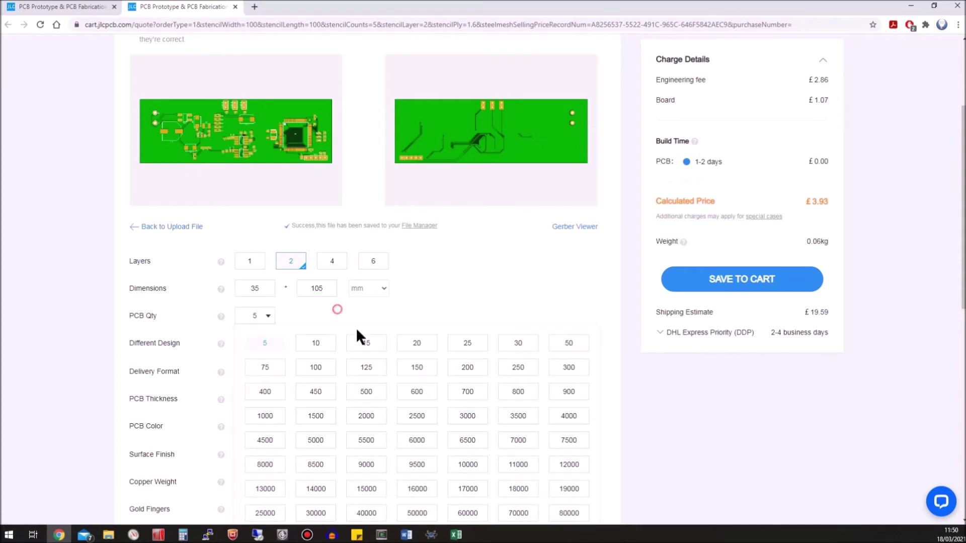
pyautogui.scroll(-2, 382, 338)
# - Preview the board in black, white, blue, yellow and red, and return the PCB colour to green
pyautogui.click(578, 326)
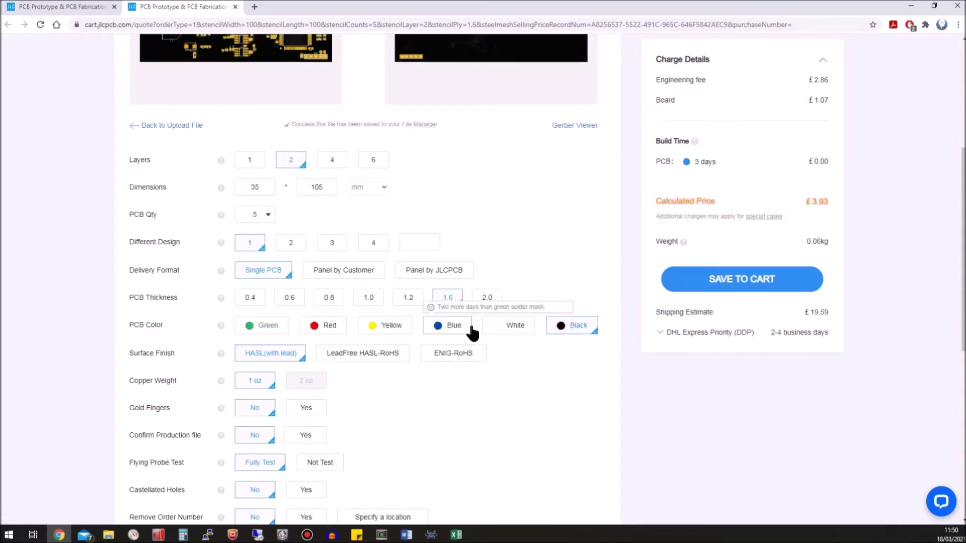
pyautogui.scroll(1, 473, 352)
pyautogui.click(498, 380)
pyautogui.click(450, 382)
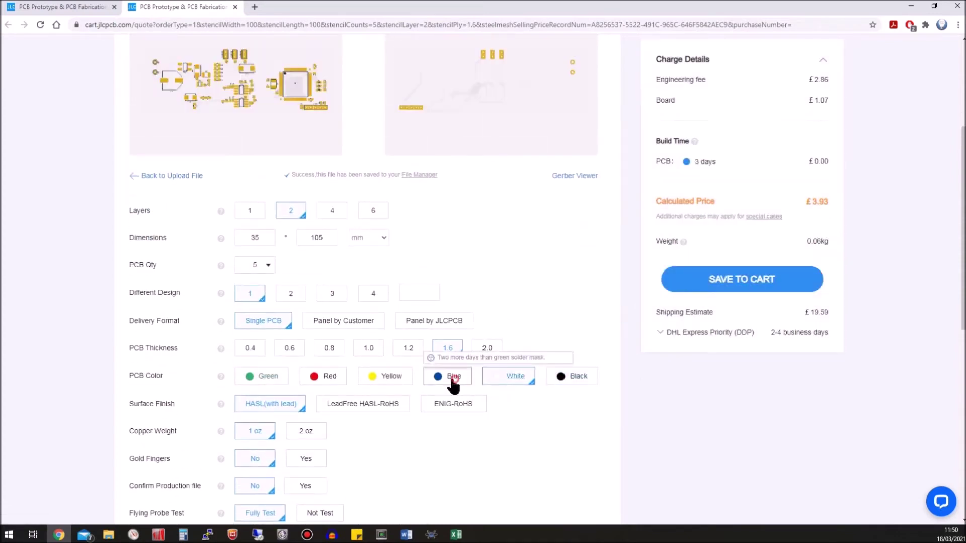
pyautogui.click(397, 385)
pyautogui.click(327, 380)
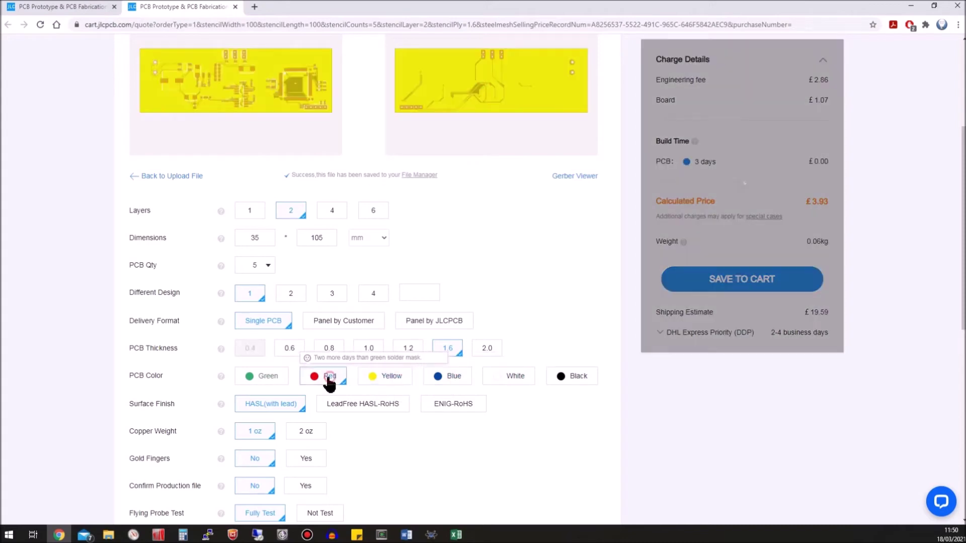
pyautogui.click(269, 388)
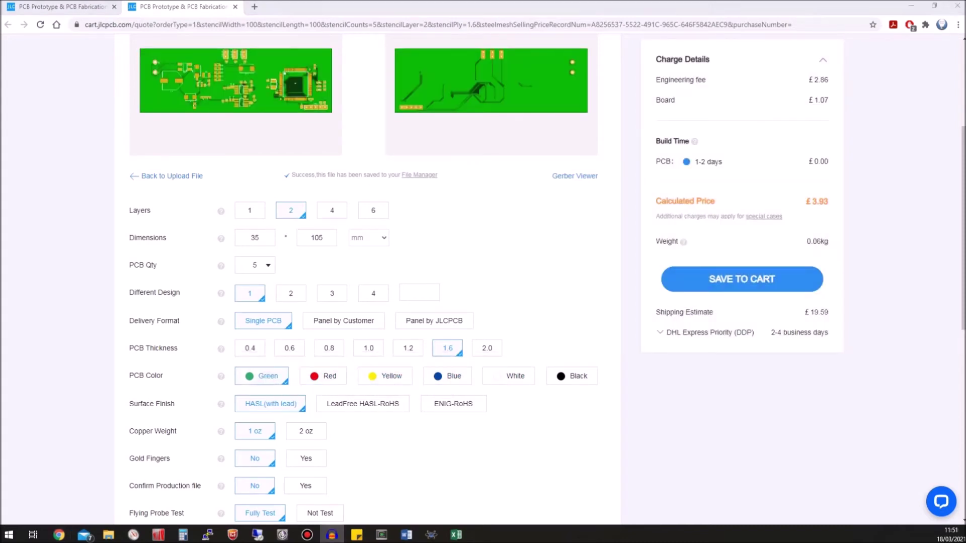
# - Enable SMT Assembly for the top side of the board, agree to the SMT service terms and confirm the assembly options
pyautogui.click(743, 287)
pyautogui.scroll(-7, 543, 322)
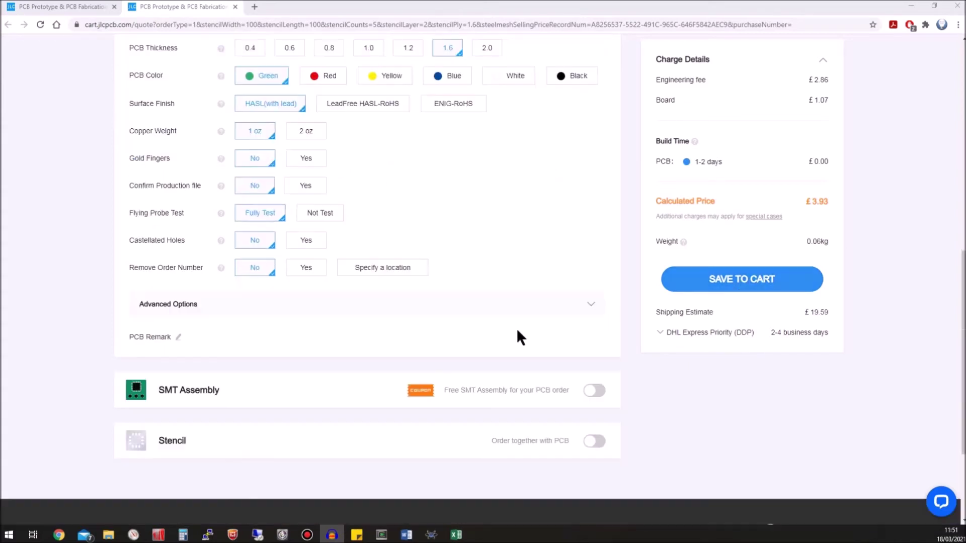
pyautogui.click(593, 336)
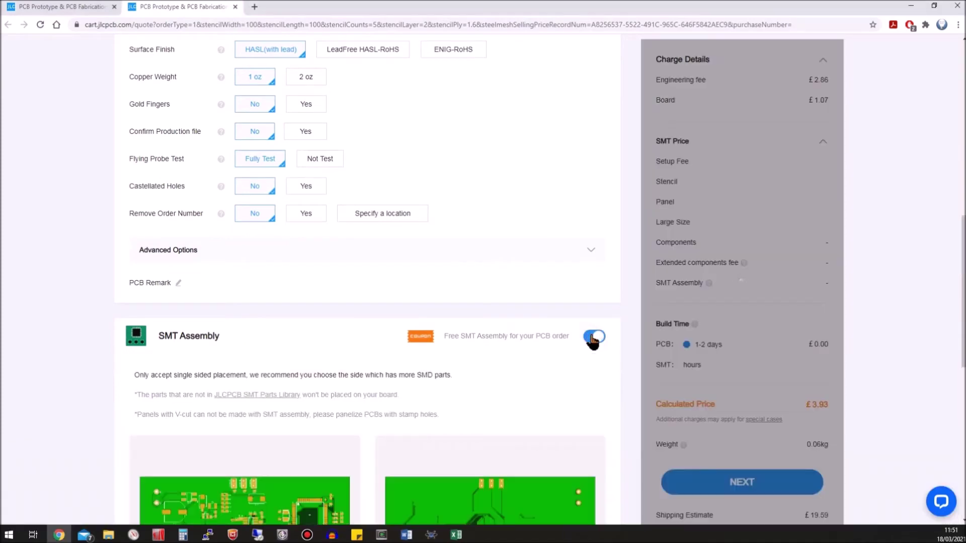
pyautogui.scroll(-4, 256, 359)
pyautogui.click(238, 322)
pyautogui.scroll(-3, 231, 318)
pyautogui.click(205, 334)
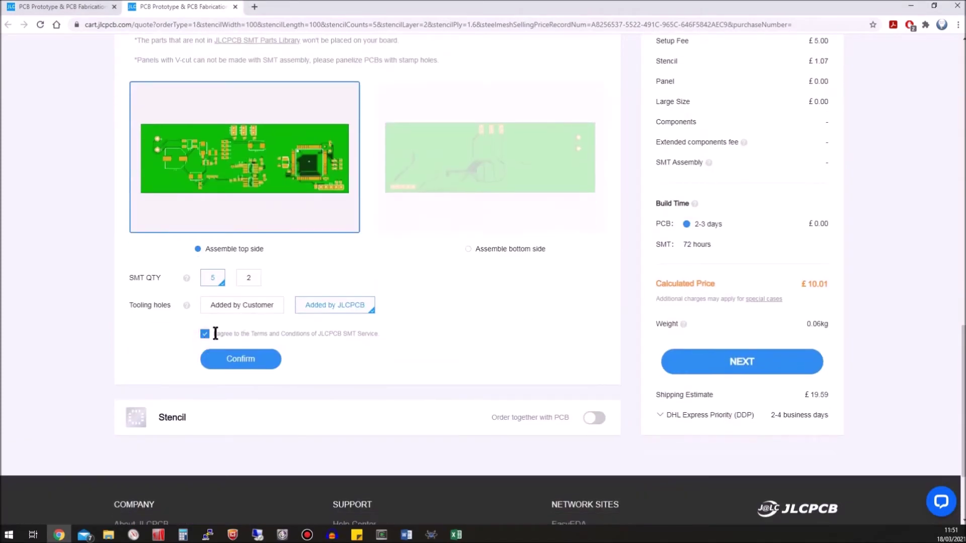
pyautogui.click(240, 359)
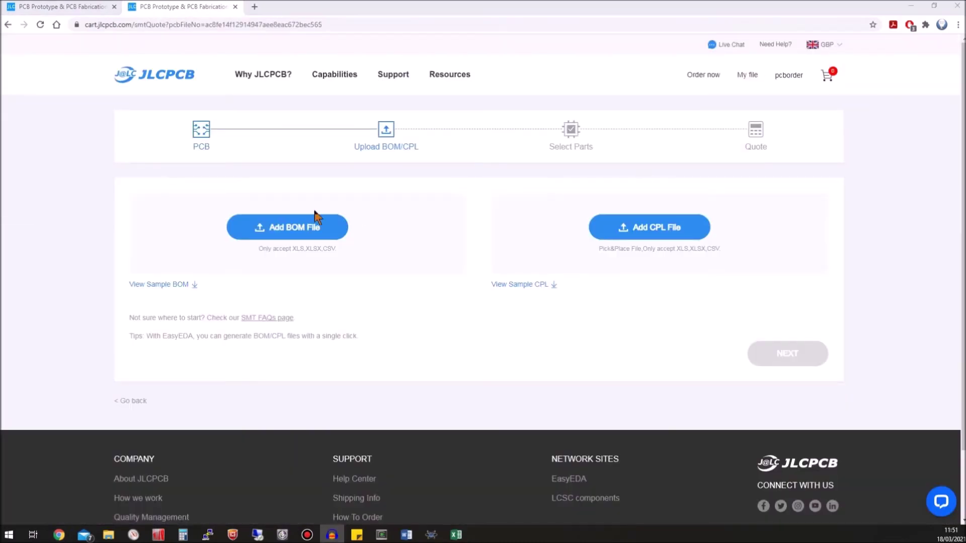
# - Upload BOM.csv as the BOM file and CPL.csv as the CPL file, and continue to the parts selection
pyautogui.click(286, 235)
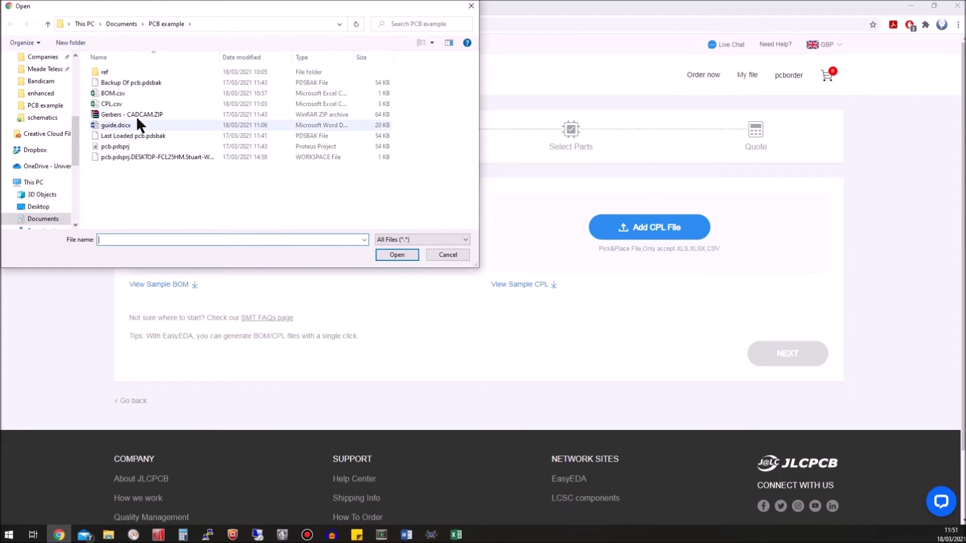
pyautogui.doubleClick(108, 94)
pyautogui.click(635, 238)
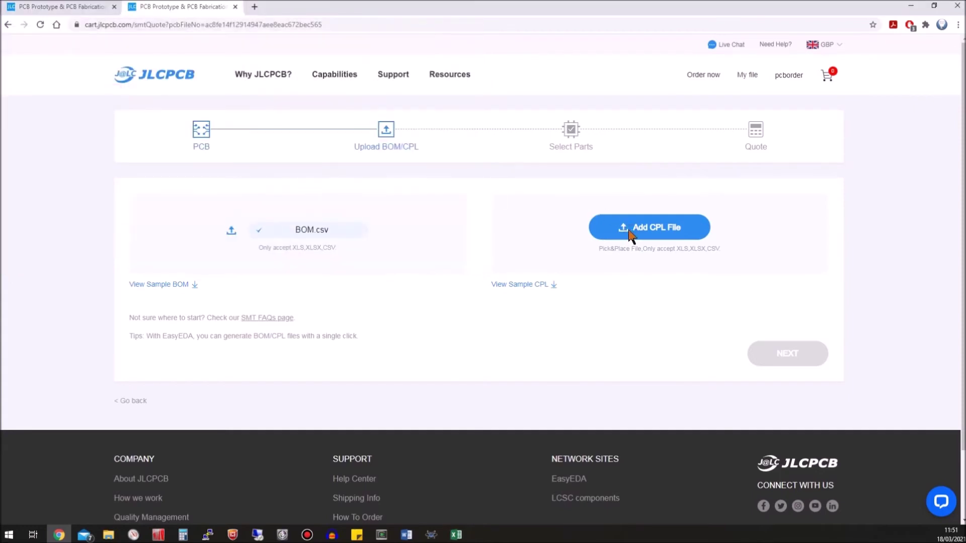
pyautogui.doubleClick(112, 104)
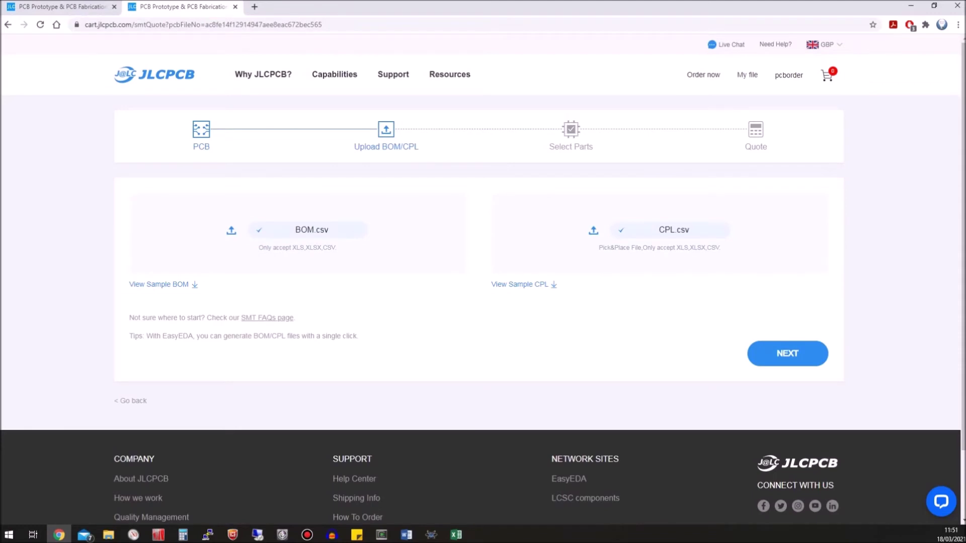
pyautogui.click(786, 351)
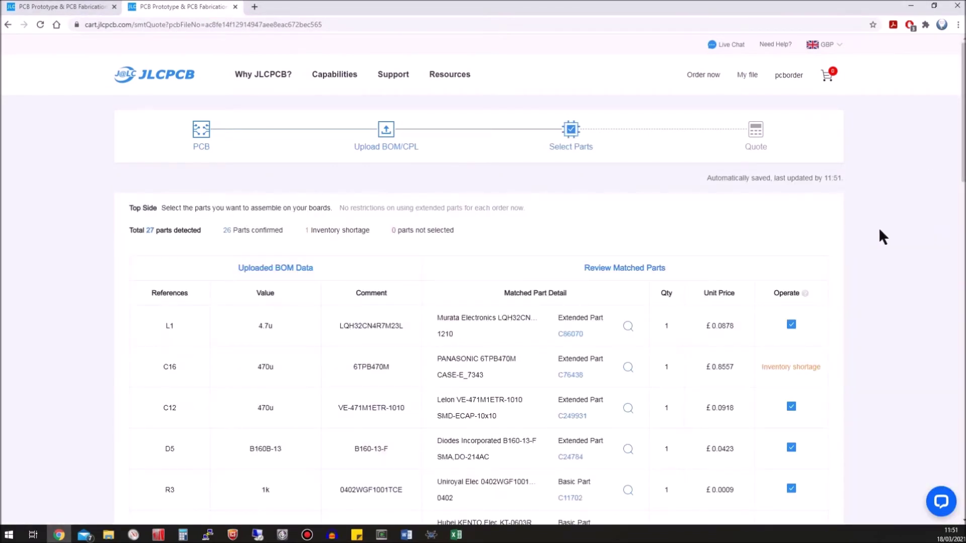
# - Review the matched parts against the uploaded BOM data, checking each line's status and the C16 capacitor's availability
pyautogui.scroll(-6, 878, 227)
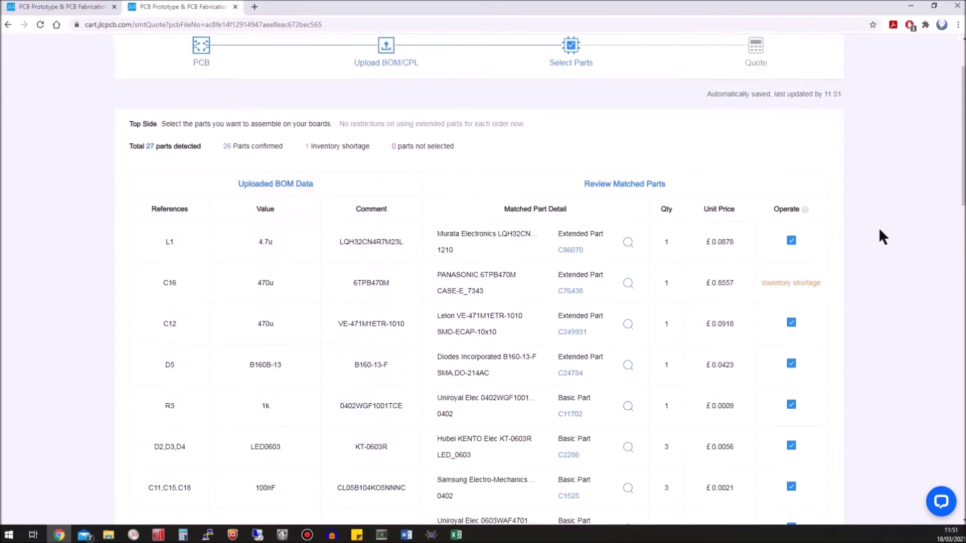
pyautogui.scroll(-17, 639, 297)
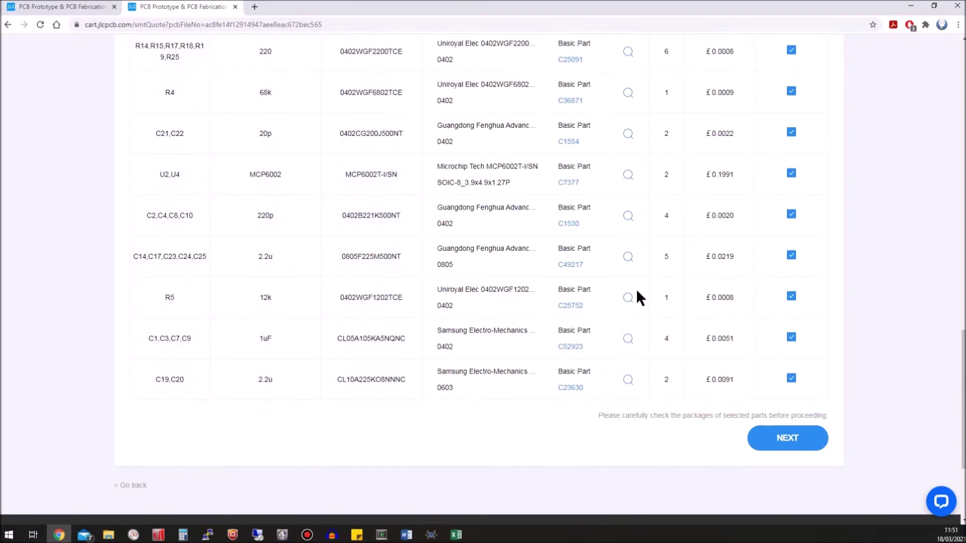
pyautogui.scroll(9, 406, 300)
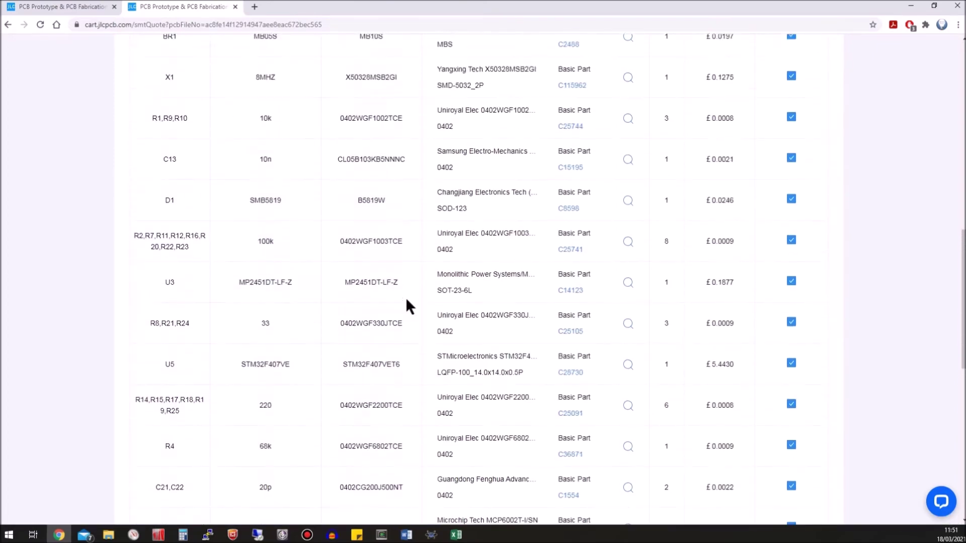
pyautogui.scroll(9, 407, 300)
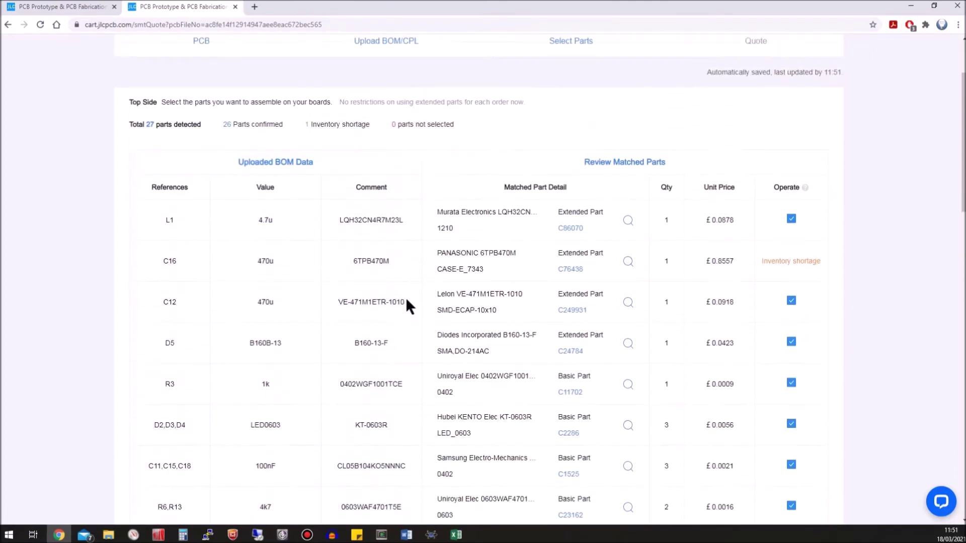
pyautogui.scroll(-3, 407, 300)
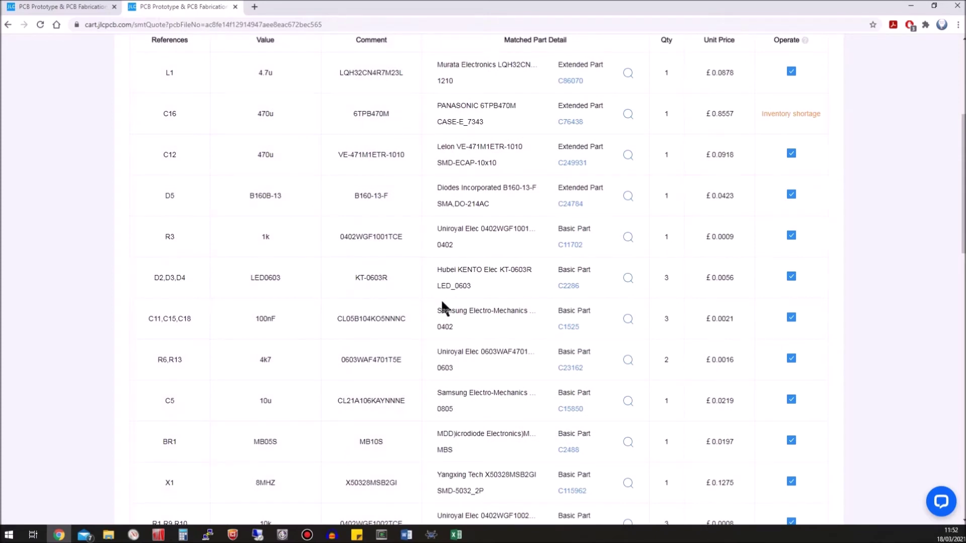
pyautogui.moveTo(762, 114); pyautogui.dragTo(827, 118)
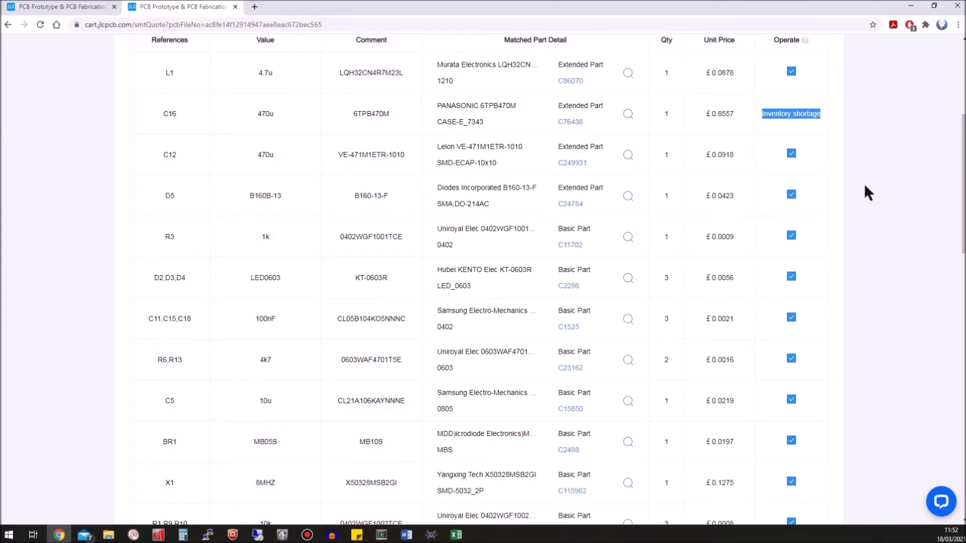
pyautogui.click(837, 143)
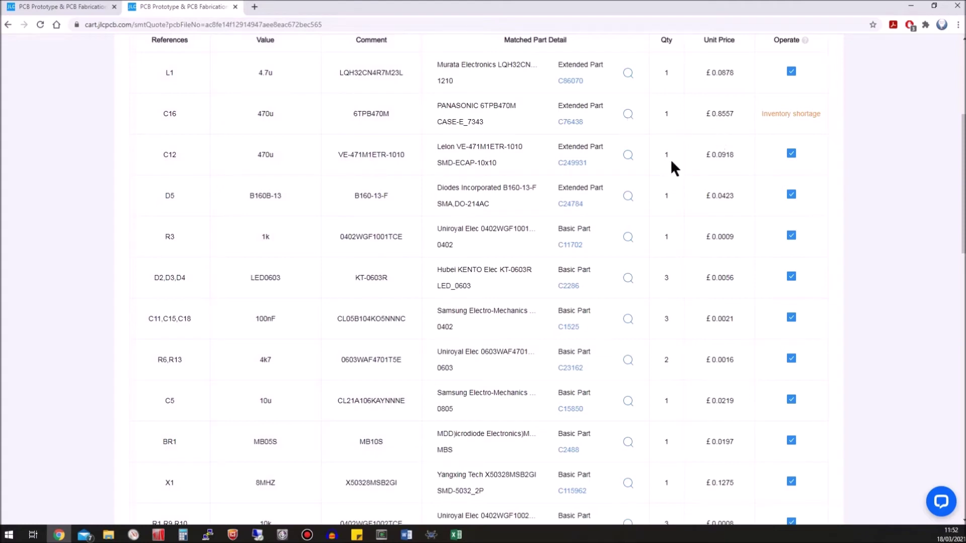
pyautogui.moveTo(763, 113); pyautogui.dragTo(813, 116)
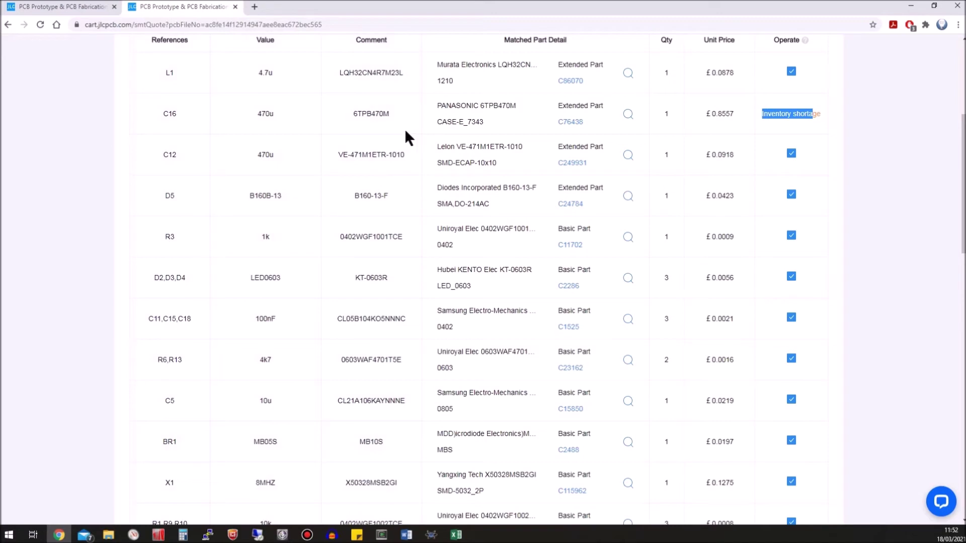
# - Search replacement parts for C16 with "330uf 7343" and select the Panasonic 6TPE330MIL, LCSC part C134173
pyautogui.moveTo(256, 114); pyautogui.dragTo(269, 115)
pyautogui.click(627, 114)
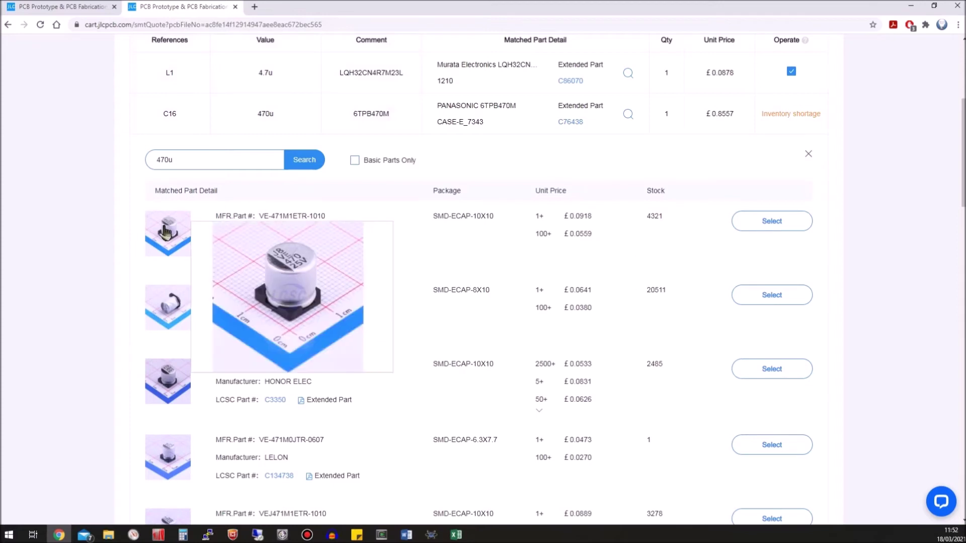
pyautogui.moveTo(174, 383)
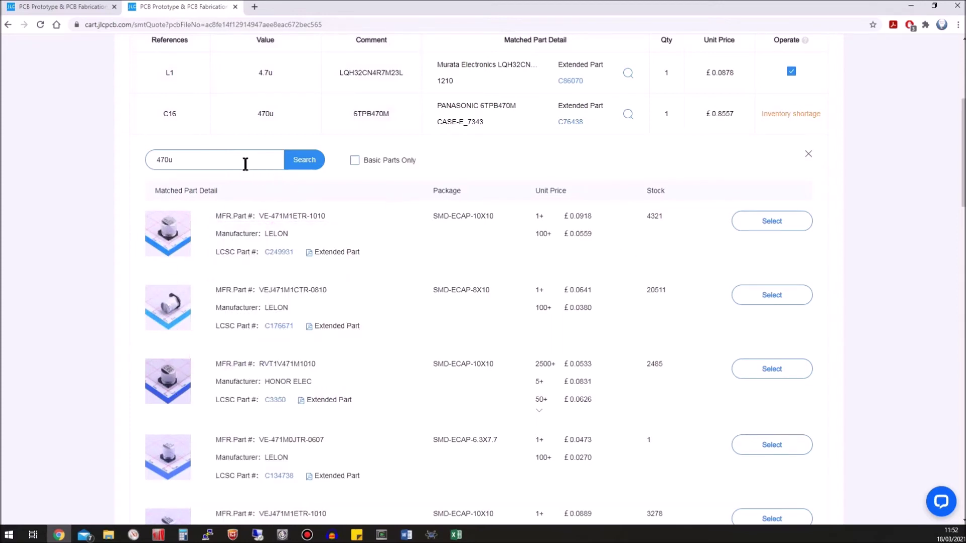
pyautogui.moveTo(183, 159); pyautogui.dragTo(161, 159)
pyautogui.moveTo(171, 226)
pyautogui.write('330uf 7343')
pyautogui.click(303, 160)
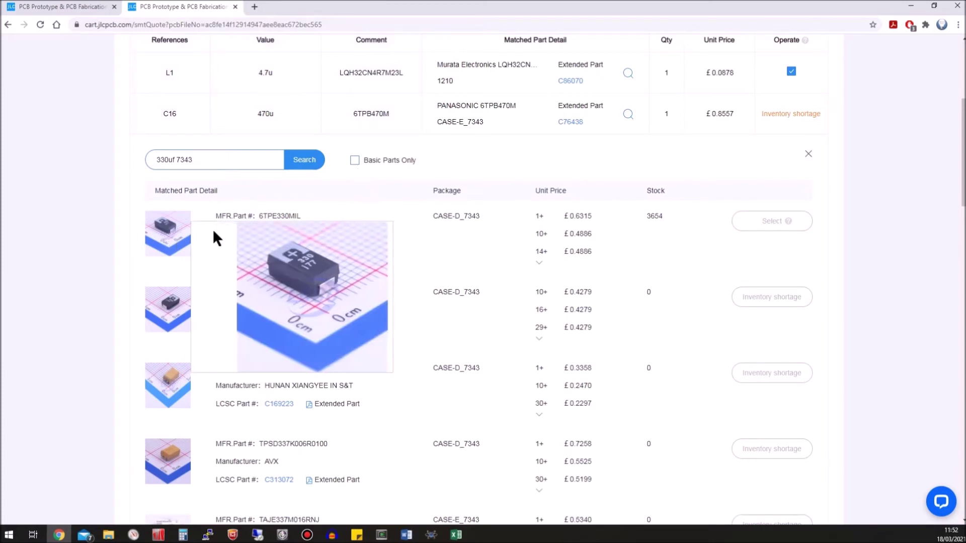
pyautogui.click(649, 217)
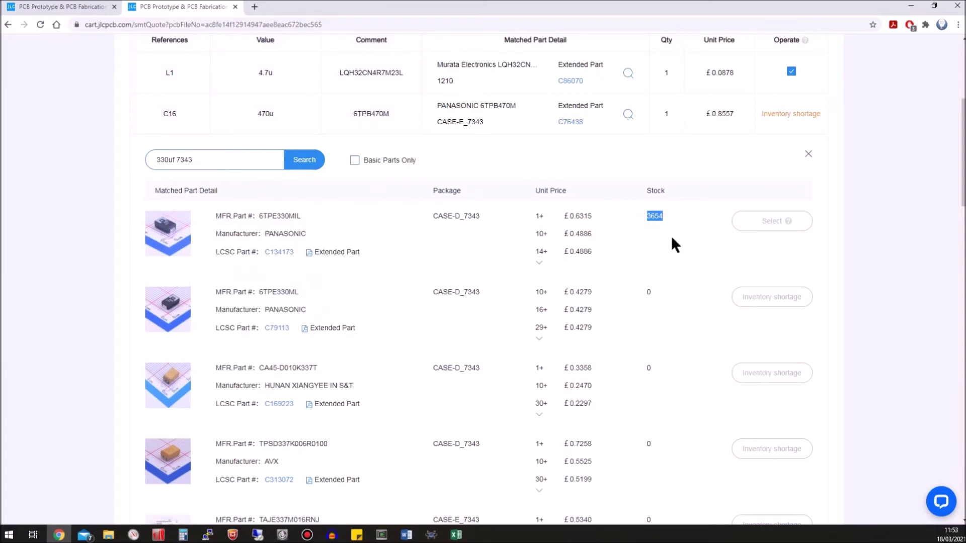
pyautogui.click(760, 222)
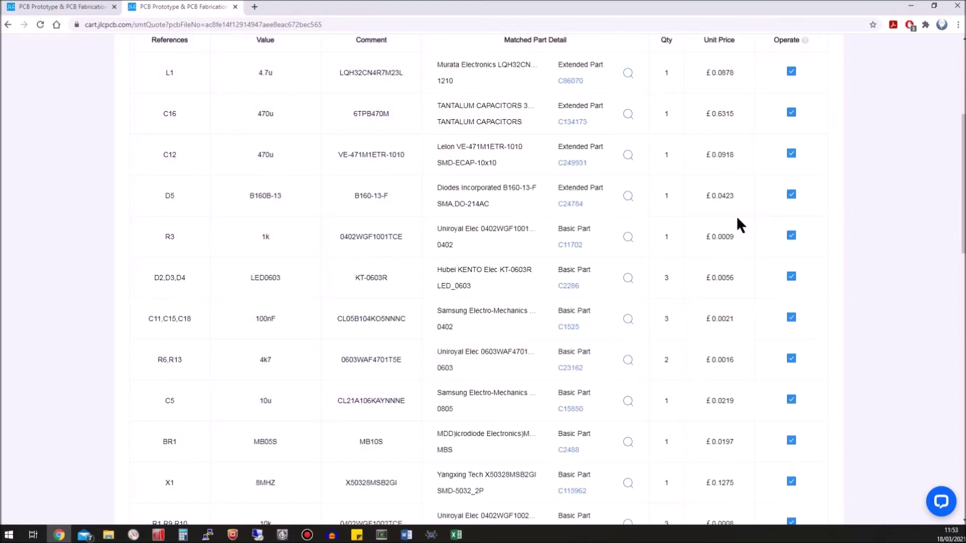
# - Check that the remaining matched parts are selected for assembly and continue to the quote
pyautogui.scroll(-20, 790, 179)
pyautogui.scroll(-4, 790, 179)
pyautogui.scroll(10, 790, 180)
pyautogui.scroll(-12, 790, 180)
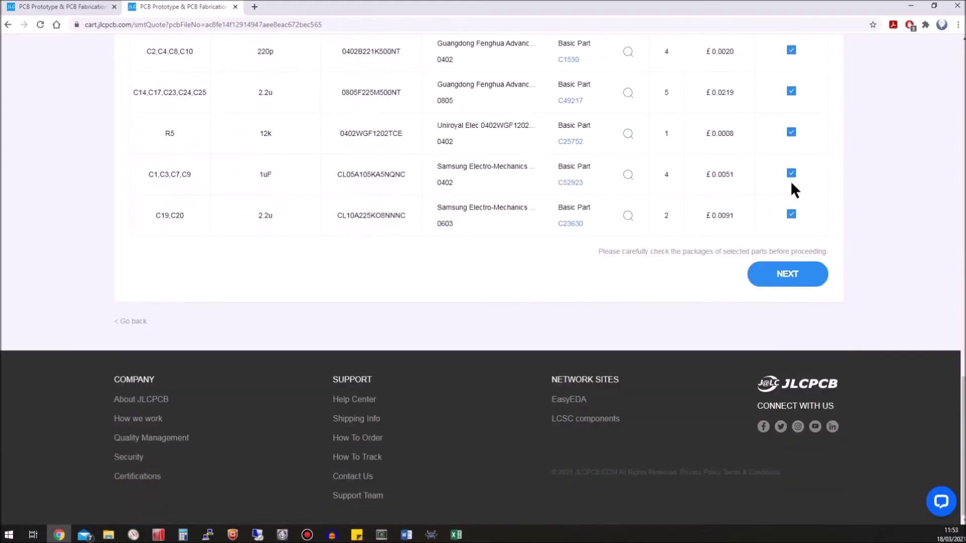
pyautogui.click(786, 274)
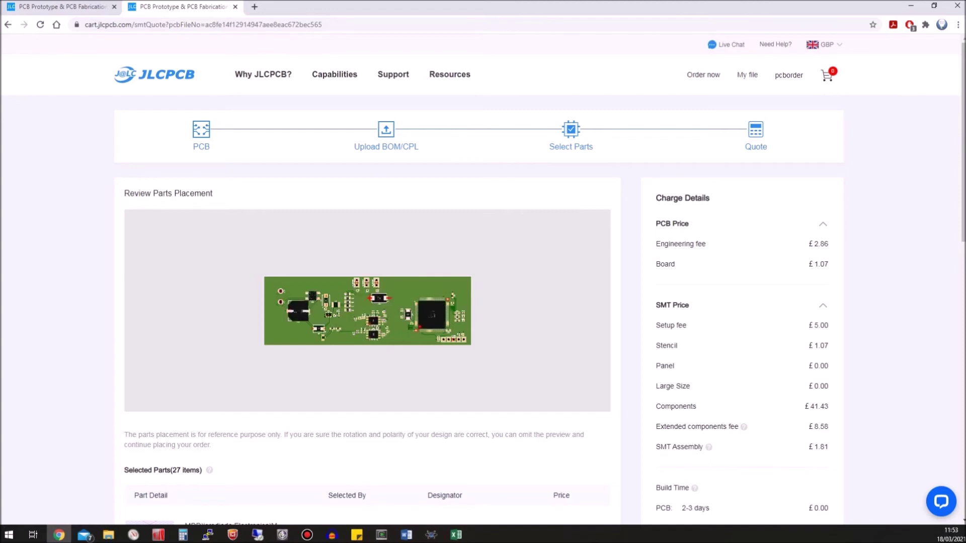
# - Examine the parts placement preview up close, checking the orientation of U4 and U2 against their pads
pyautogui.scroll(5, 372, 314)
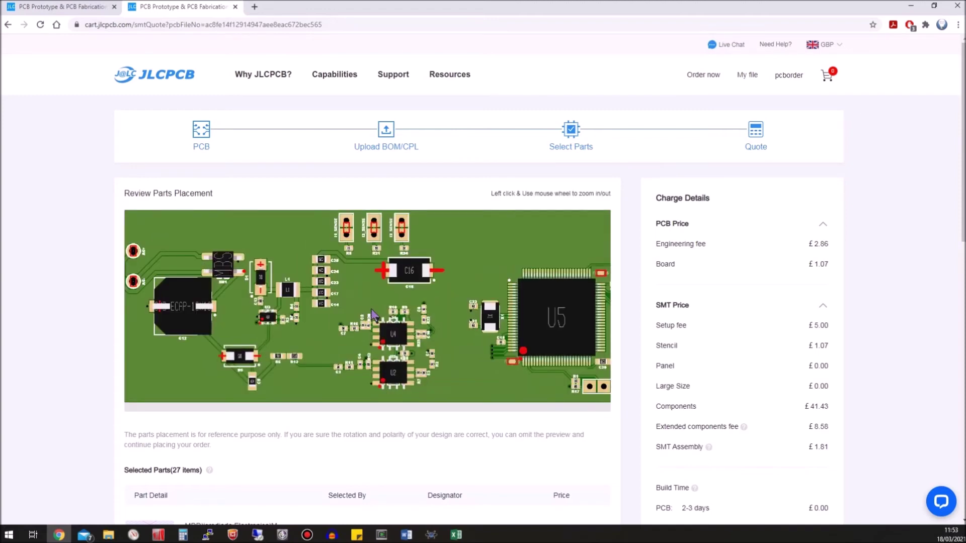
pyautogui.moveTo(372, 316)
pyautogui.mouseDown()
pyautogui.moveTo(397, 312)
pyautogui.moveTo(361, 324)
pyautogui.mouseUp()
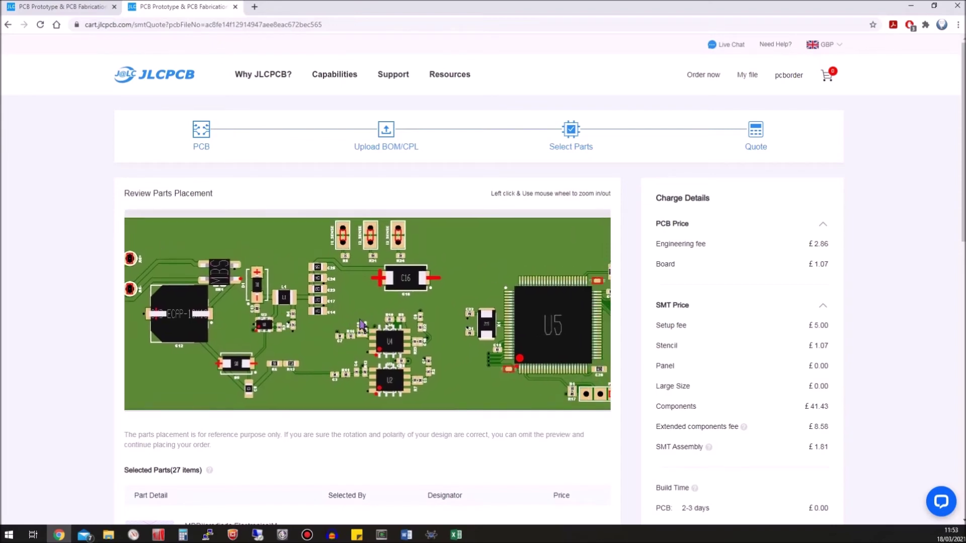
pyautogui.moveTo(236, 327); pyautogui.dragTo(292, 329)
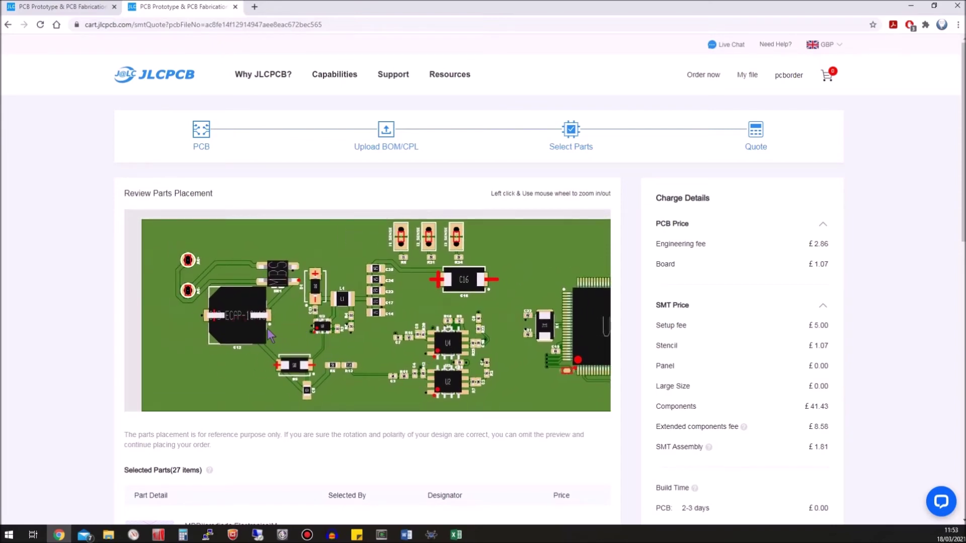
pyautogui.scroll(8, 272, 336)
pyautogui.moveTo(298, 333); pyautogui.dragTo(350, 309)
pyautogui.scroll(-1, 416, 315)
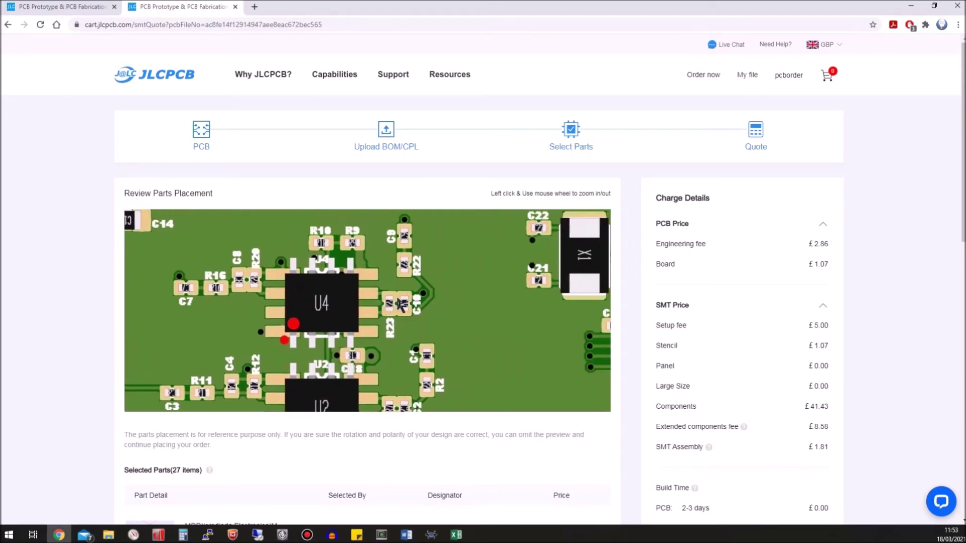
pyautogui.moveTo(464, 287); pyautogui.dragTo(517, 227)
pyautogui.moveTo(280, 304); pyautogui.dragTo(263, 309)
pyautogui.scroll(-5, 262, 315)
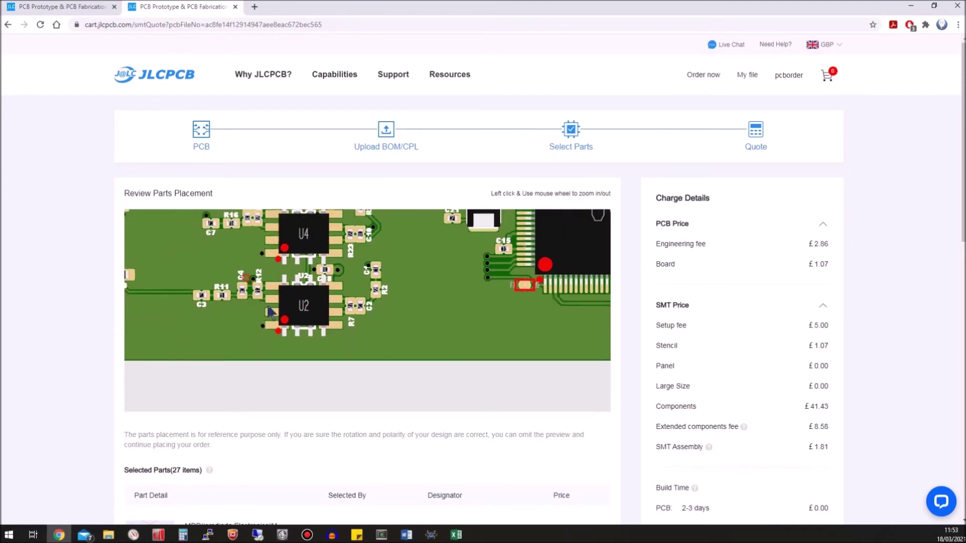
# - Inspect C16's polarity marking in the placement preview, and compare the placement of C12, U4 and U2
pyautogui.scroll(2, 401, 337)
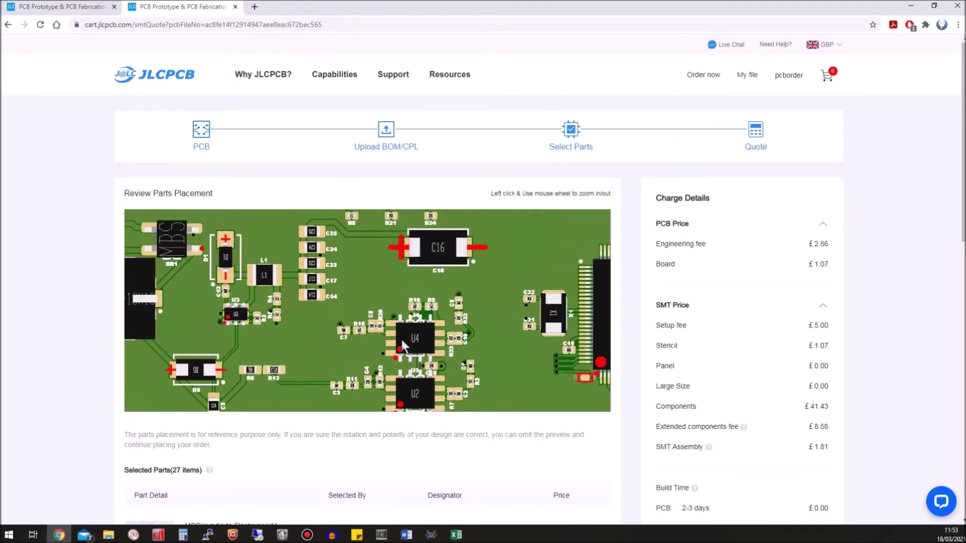
pyautogui.scroll(2, 400, 337)
pyautogui.moveTo(401, 338); pyautogui.dragTo(260, 337)
pyautogui.moveTo(395, 254); pyautogui.dragTo(424, 338)
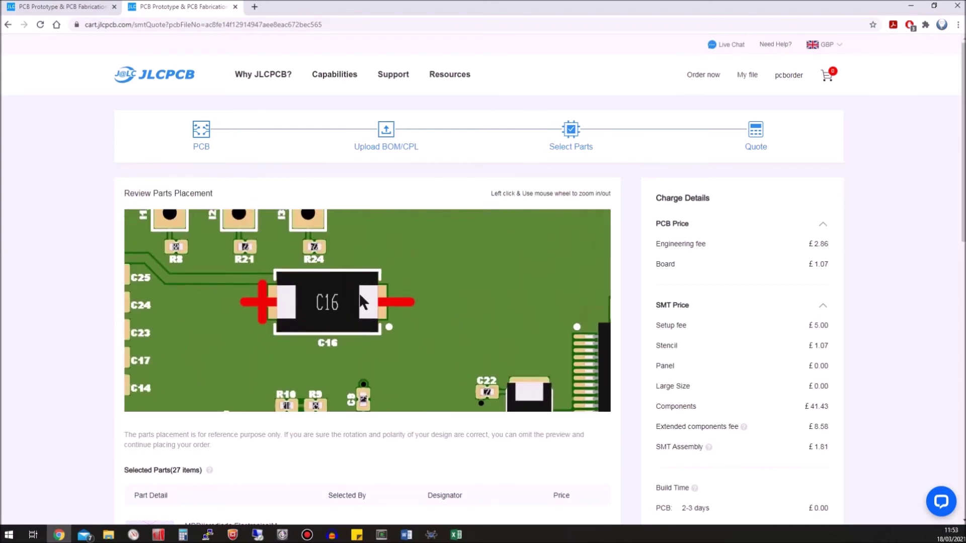
pyautogui.scroll(-2, 229, 335)
pyautogui.moveTo(229, 335); pyautogui.dragTo(397, 305)
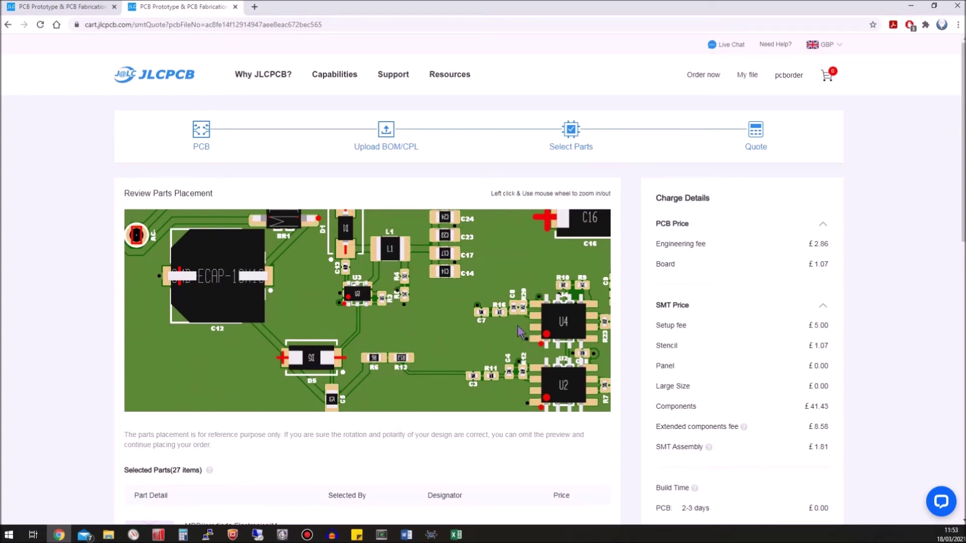
pyautogui.moveTo(519, 321); pyautogui.dragTo(355, 352)
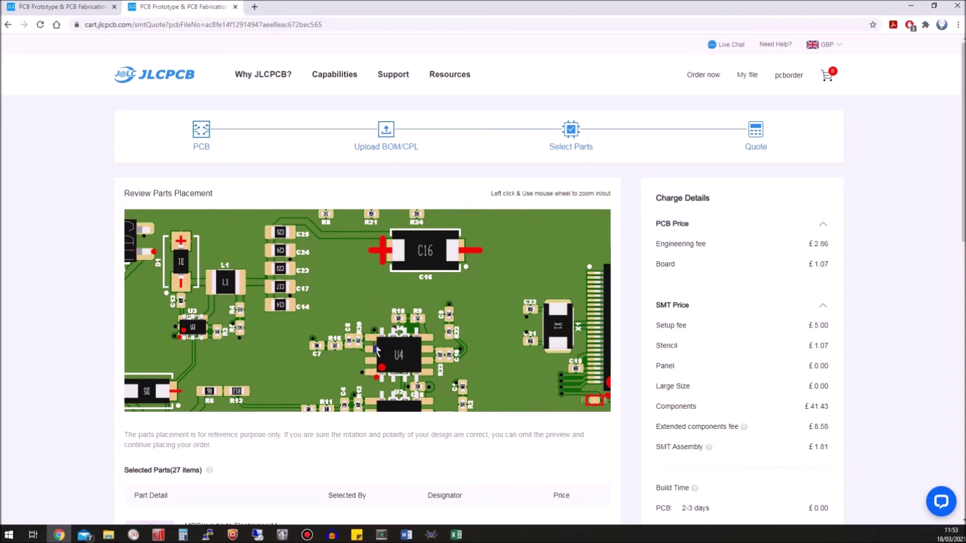
pyautogui.moveTo(375, 349); pyautogui.dragTo(391, 302)
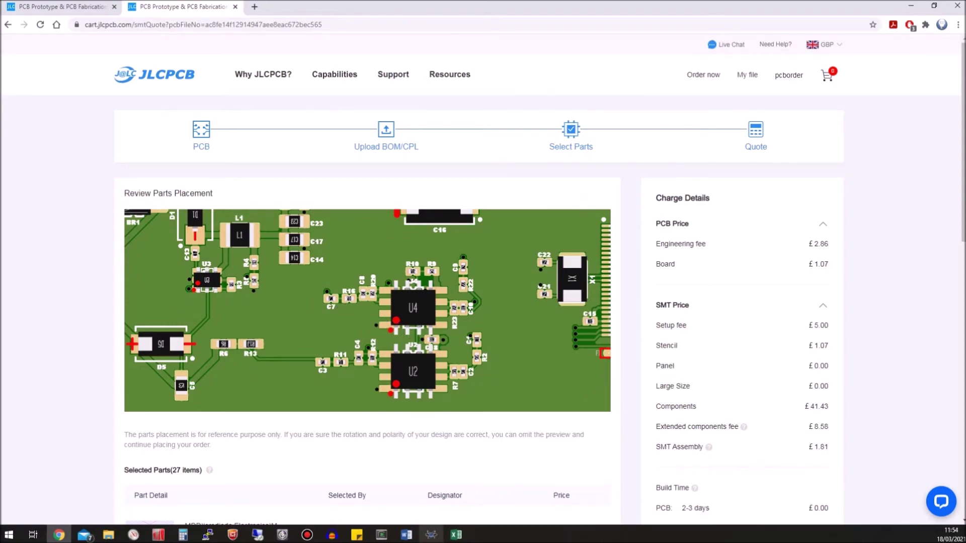
# - Switch to the Proteus PCB layout to check the pin 1 orientation of U4 and U2, and return to JLCPCB's placement preview
pyautogui.click(431, 535)
pyautogui.scroll(3, 523, 347)
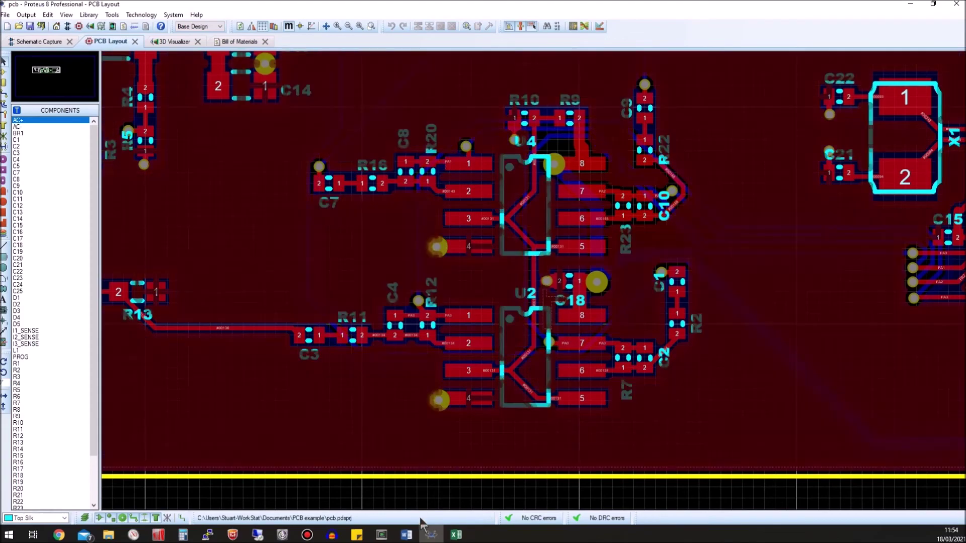
pyautogui.click(59, 534)
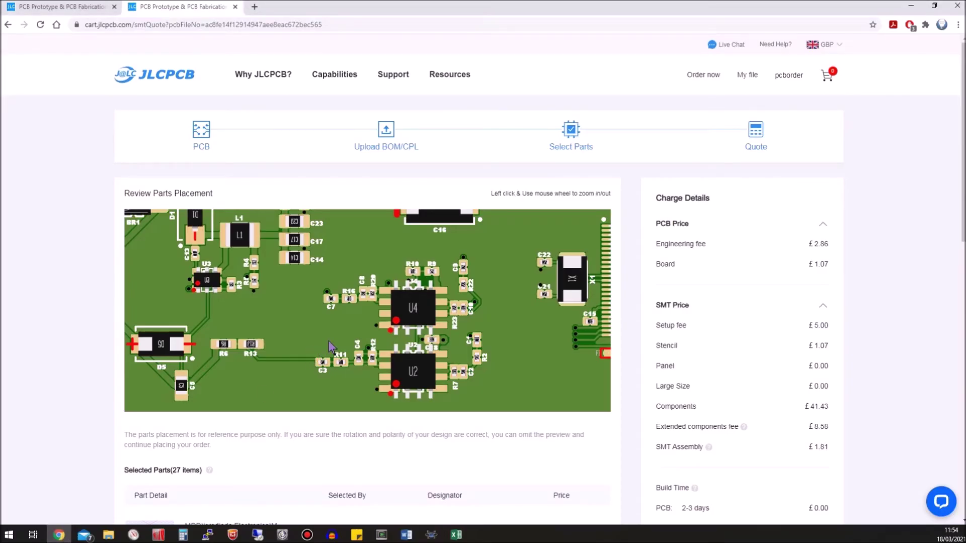
pyautogui.moveTo(328, 341); pyautogui.dragTo(360, 365)
# - Switch to CPL.csv in Excel and examine the Rotation column values for the components
pyautogui.moveTo(456, 534)
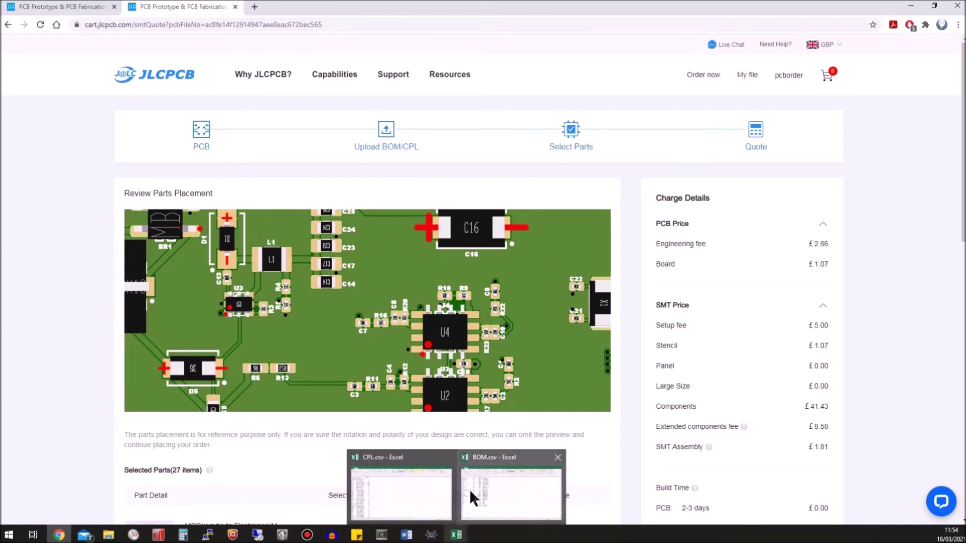
pyautogui.click(424, 480)
pyautogui.moveTo(165, 124); pyautogui.dragTo(165, 336)
pyautogui.click(241, 325)
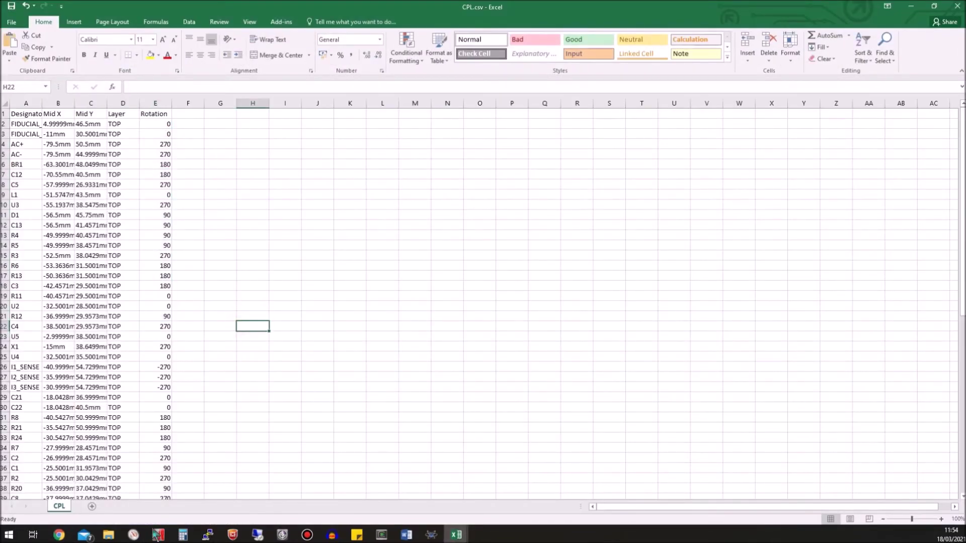
# - Return to the JLCPCB placement preview and examine the orientation and polarity of capacitor C12 up close
pyautogui.click(59, 535)
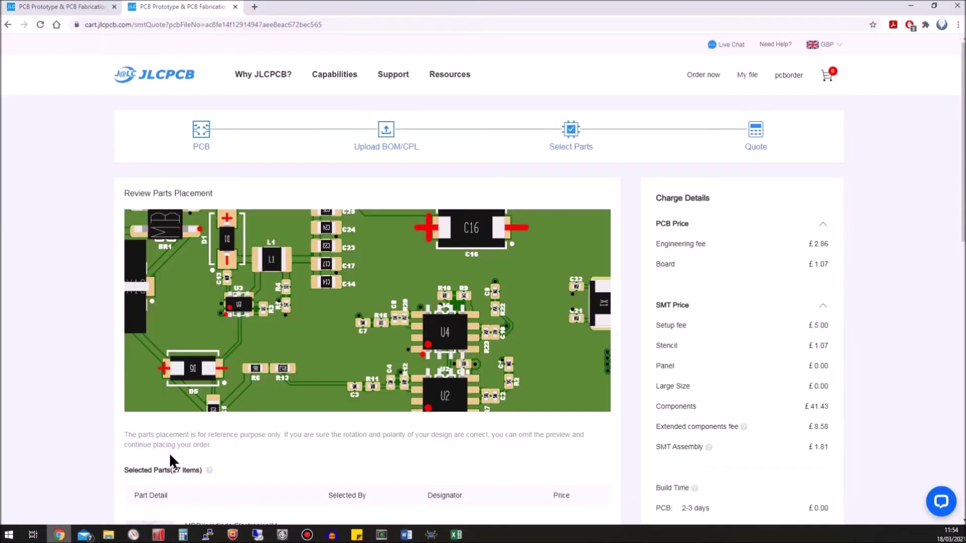
pyautogui.moveTo(270, 283); pyautogui.dragTo(463, 296)
pyautogui.scroll(1, 250, 298)
pyautogui.scroll(1, 250, 300)
pyautogui.moveTo(308, 316); pyautogui.dragTo(355, 324)
pyautogui.moveTo(355, 324); pyautogui.dragTo(430, 326)
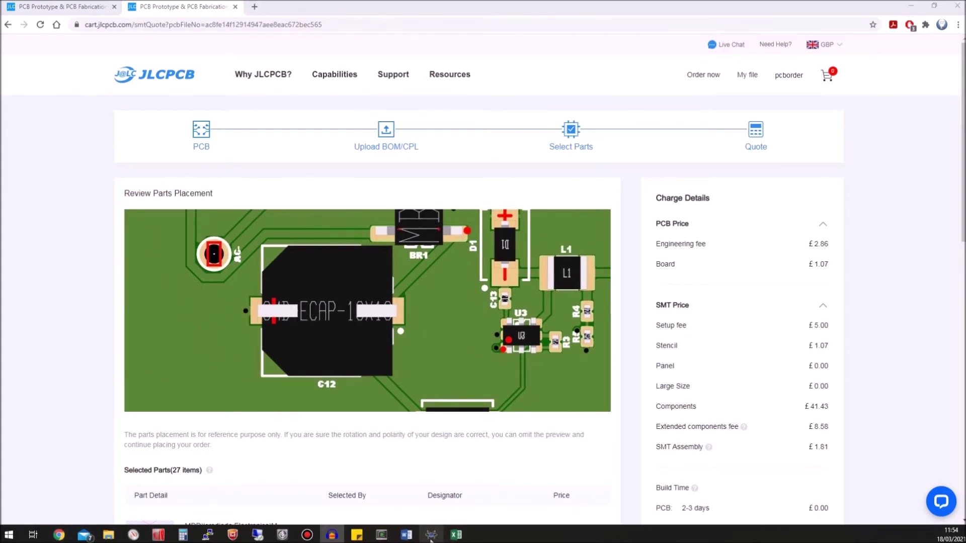
# - Switch to the Proteus PCB layout to check which pad of C12 is pin 1, and return to JLCPCB's placement preview
pyautogui.click(431, 538)
pyautogui.scroll(-1, 240, 300)
pyautogui.middleClick(258, 306)
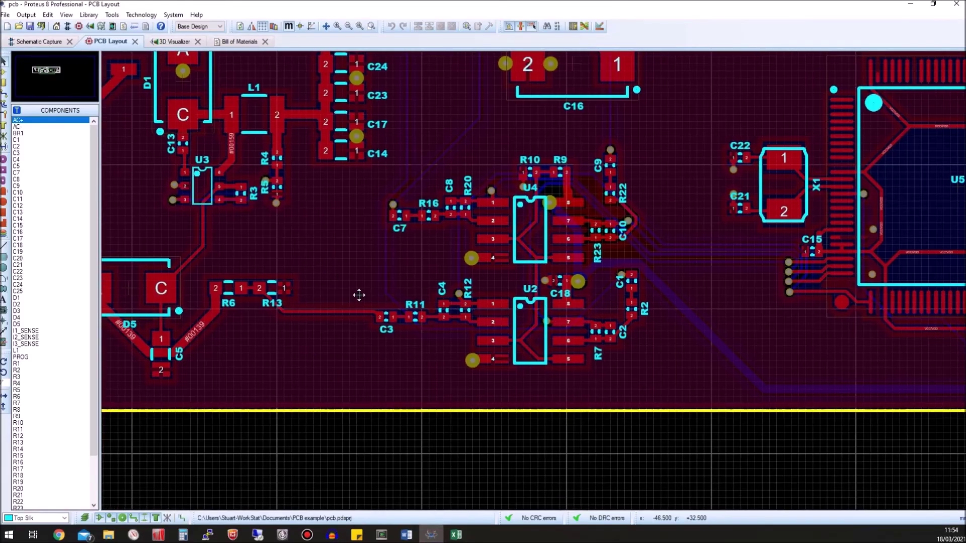
pyautogui.click(691, 428)
pyautogui.scroll(2, 467, 328)
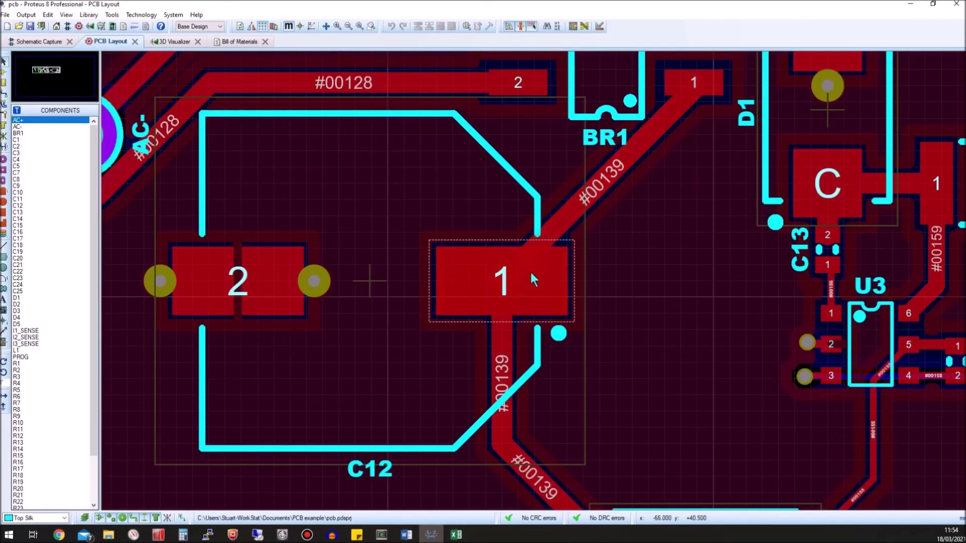
pyautogui.hotkey('alt', 'Tab')
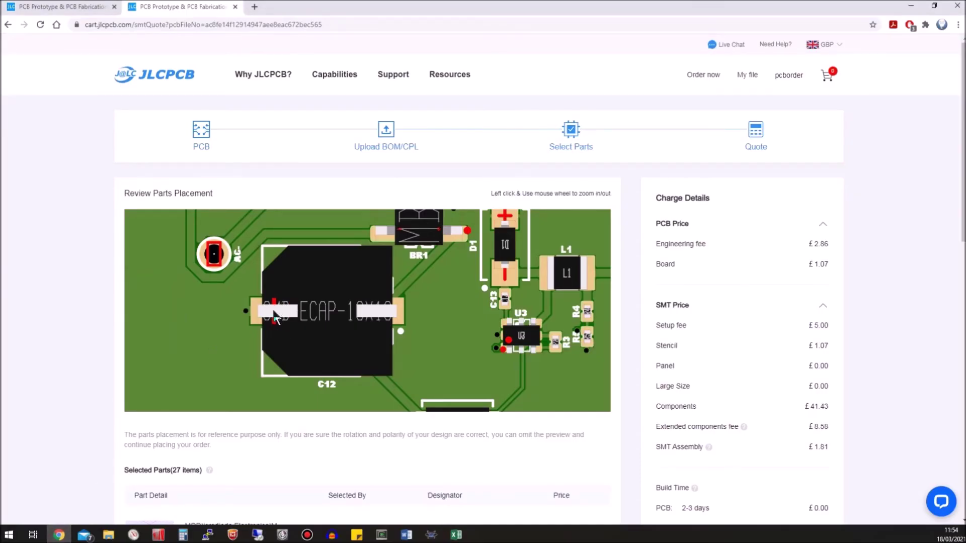
# - Switch to CPL.csv in Excel and set C12's rotation to 360
pyautogui.moveTo(455, 535)
pyautogui.click(383, 479)
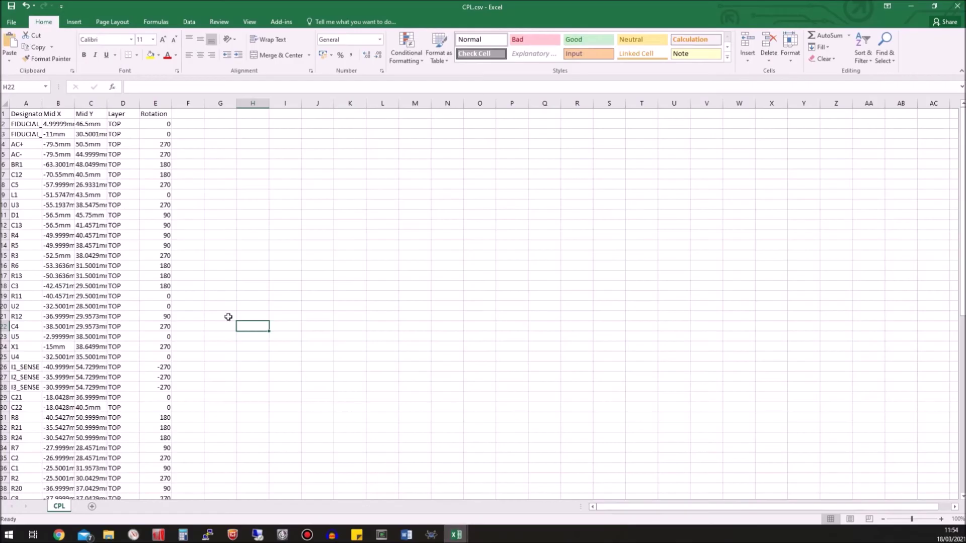
pyautogui.click(19, 176)
pyautogui.moveTo(40, 173); pyautogui.dragTo(166, 176)
pyautogui.click(166, 176)
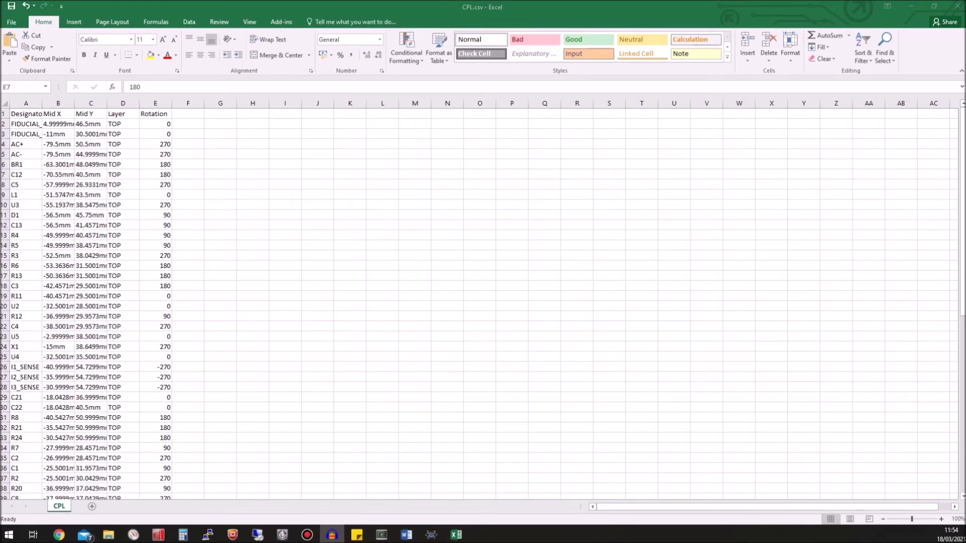
pyautogui.hotkey('alt', 'Tab')
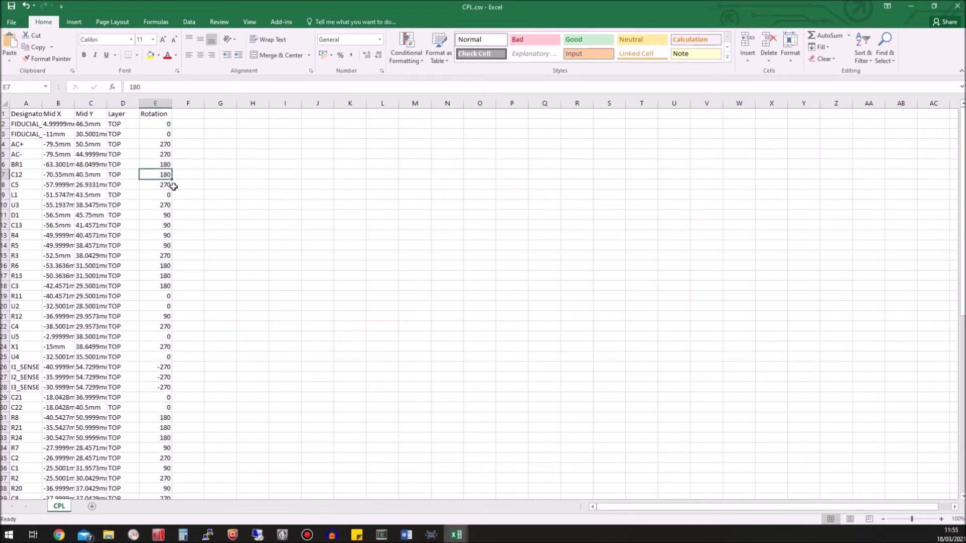
pyautogui.write('0')
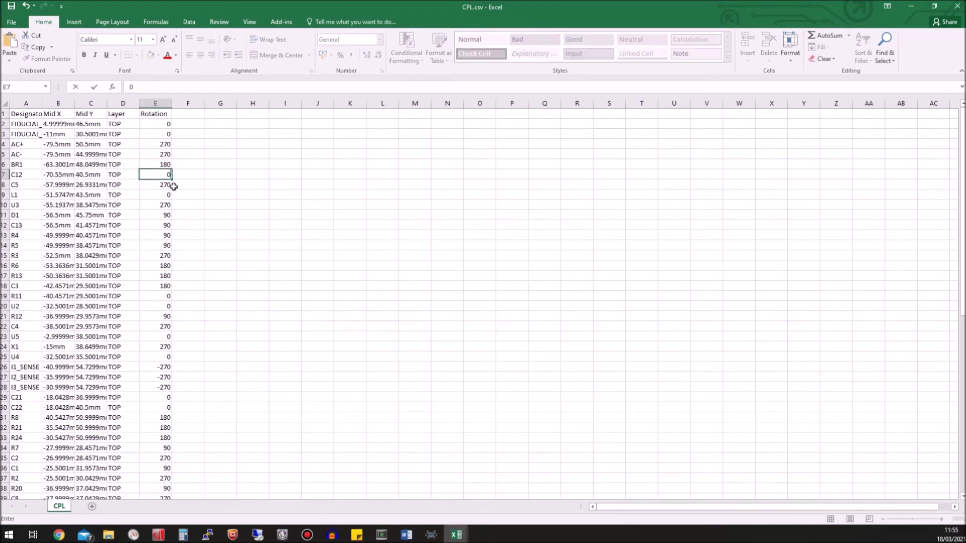
pyautogui.hotkey('ctrl', 'Return')
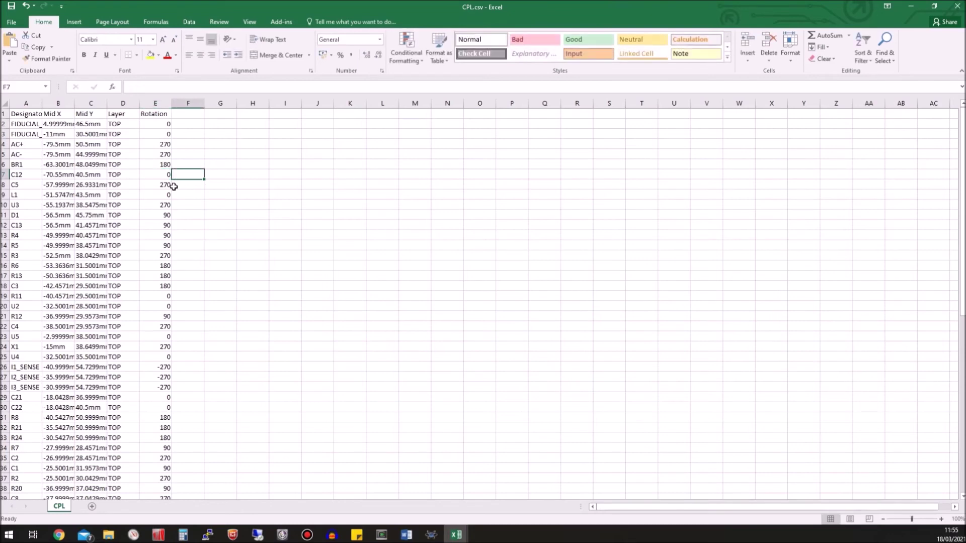
pyautogui.write('36')
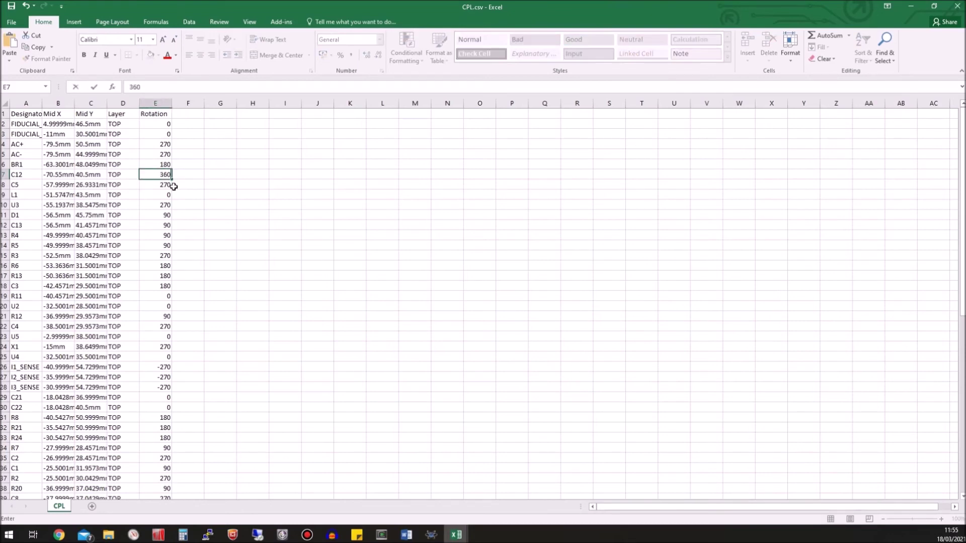
pyautogui.press('Tab')
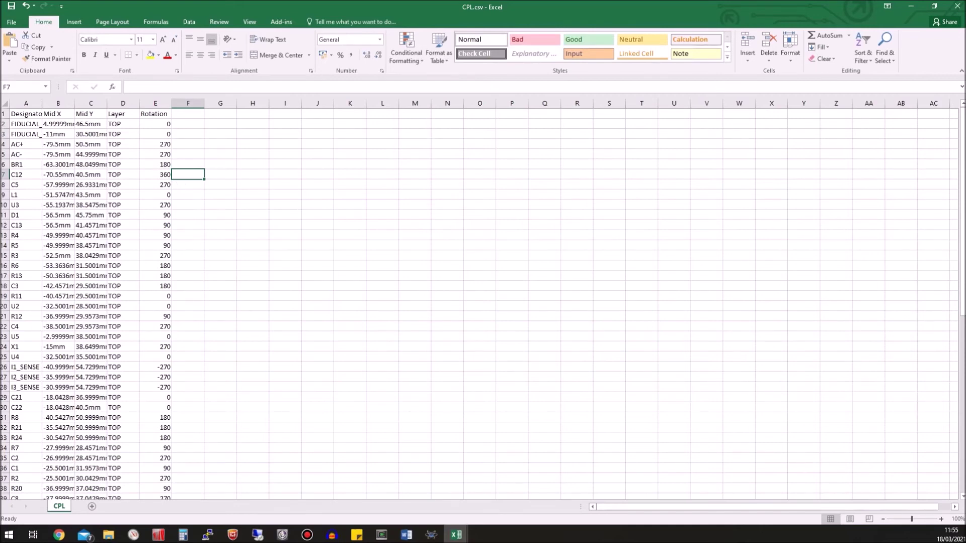
# - Return to the JLCPCB placement preview and examine U3's pin 1 marking and orientation up close
pyautogui.click(59, 534)
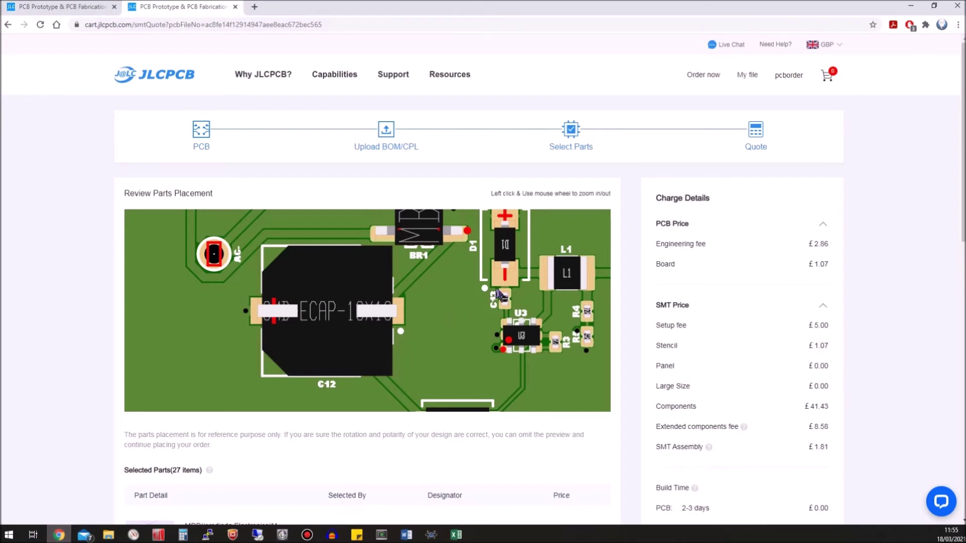
pyautogui.scroll(2, 469, 265)
pyautogui.moveTo(469, 265); pyautogui.dragTo(352, 325)
pyautogui.scroll(1, 295, 322)
pyautogui.click(332, 535)
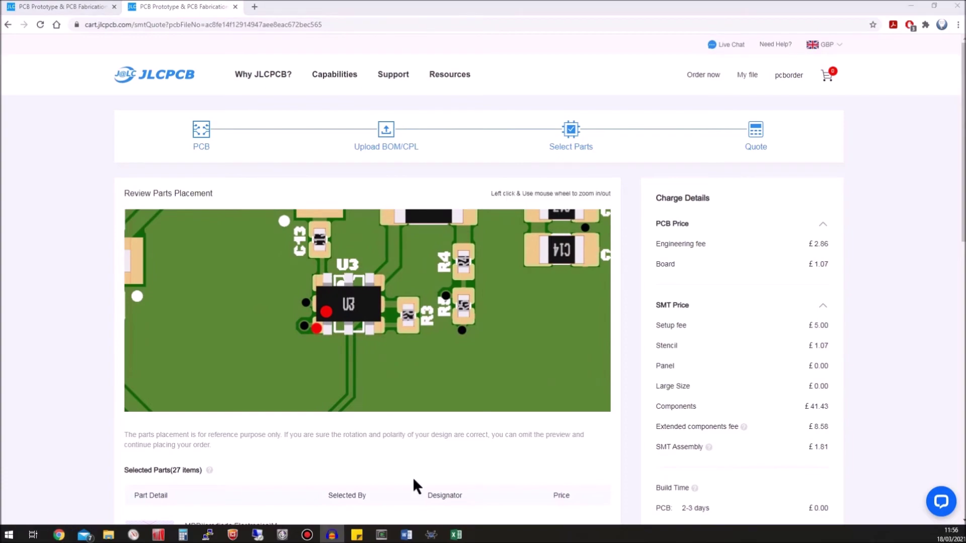
# - Switch to the Proteus PCB layout to check U3's pin 1 location, and compare it with JLCPCB's placement preview
pyautogui.click(431, 535)
pyautogui.moveTo(708, 308); pyautogui.dragTo(320, 276)
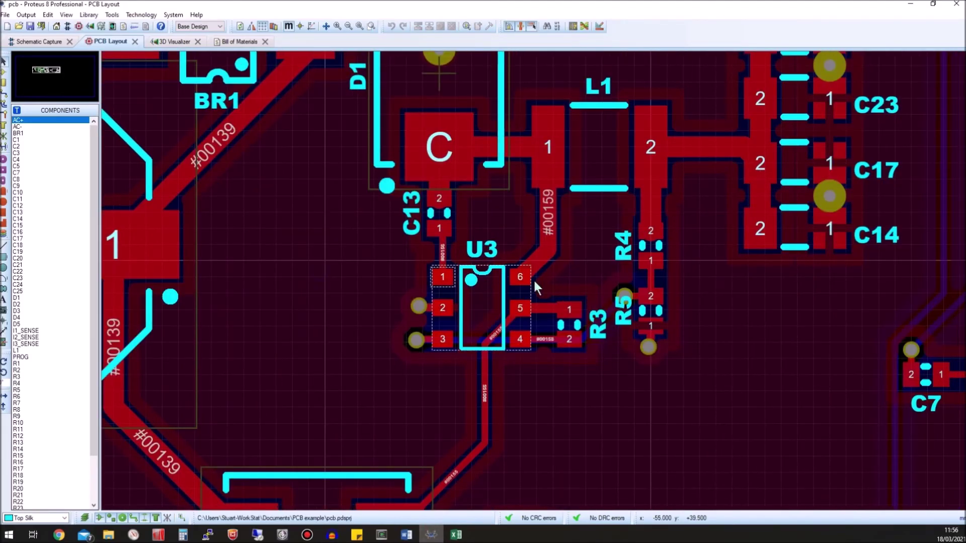
pyautogui.scroll(3, 533, 278)
pyautogui.scroll(-1, 534, 279)
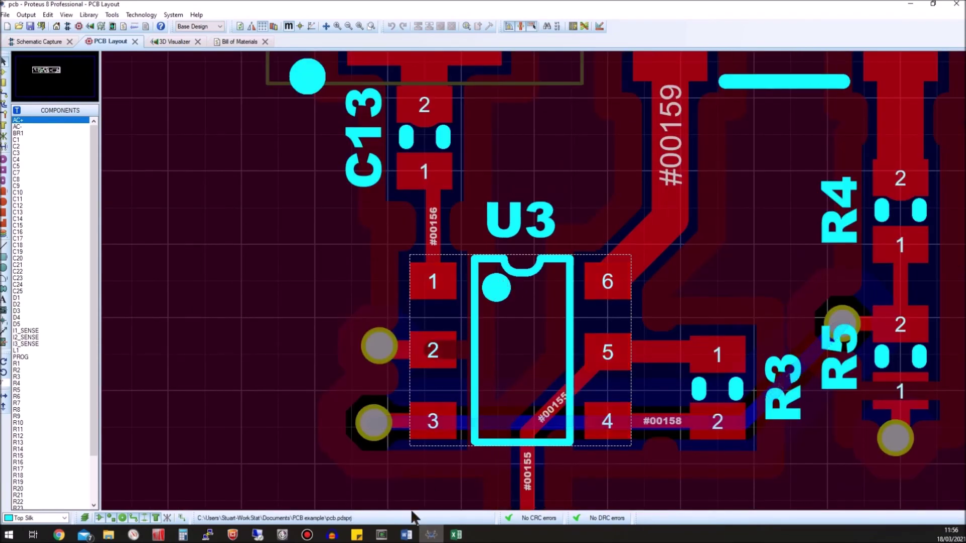
pyautogui.click(58, 534)
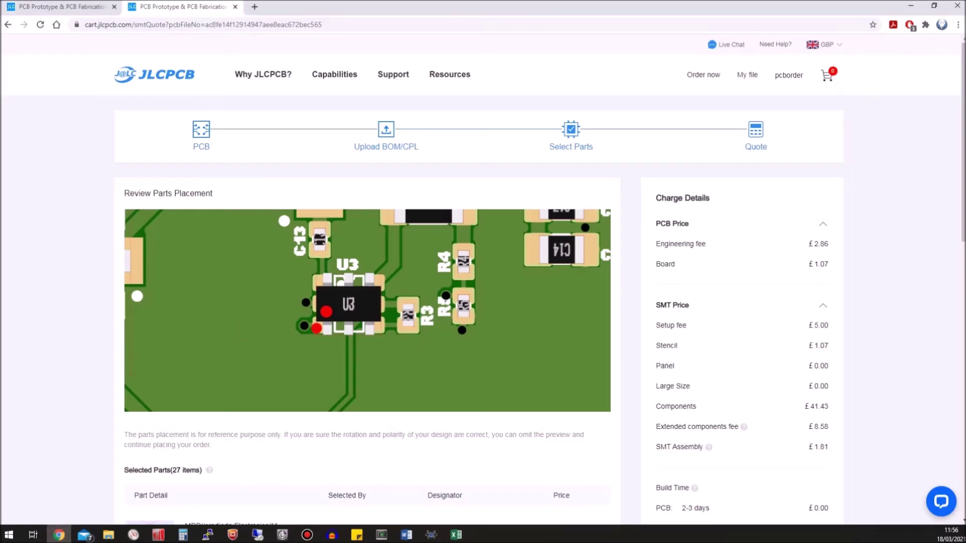
pyautogui.click(331, 535)
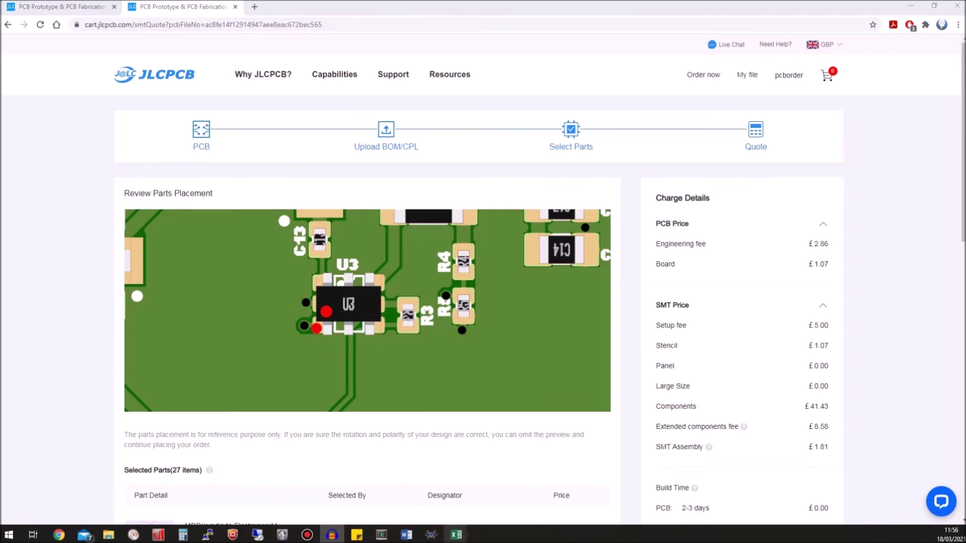
# - Switch to CPL.csv in Excel and set U3's rotation to 180
pyautogui.moveTo(456, 534)
pyautogui.click(391, 481)
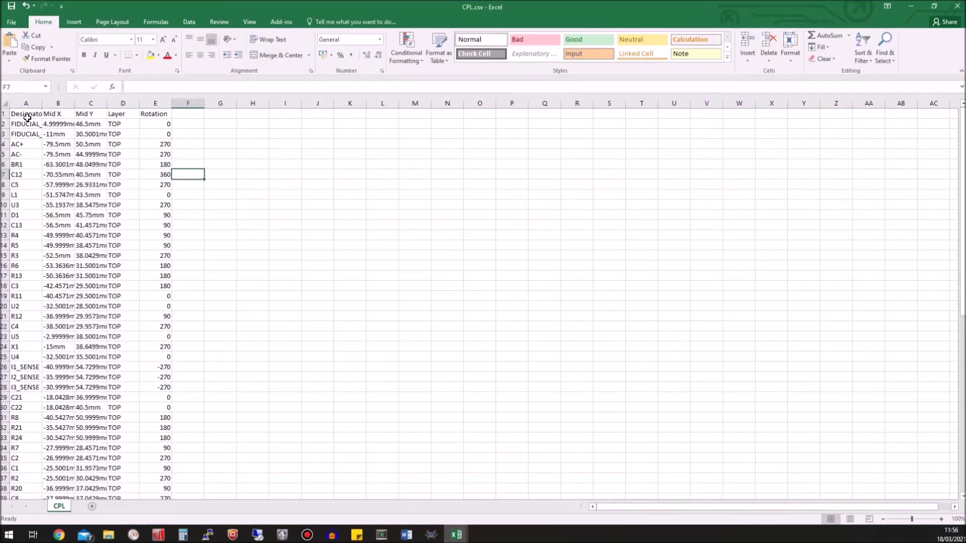
pyautogui.moveTo(20, 205); pyautogui.dragTo(161, 205)
pyautogui.click(156, 205)
pyautogui.write('180')
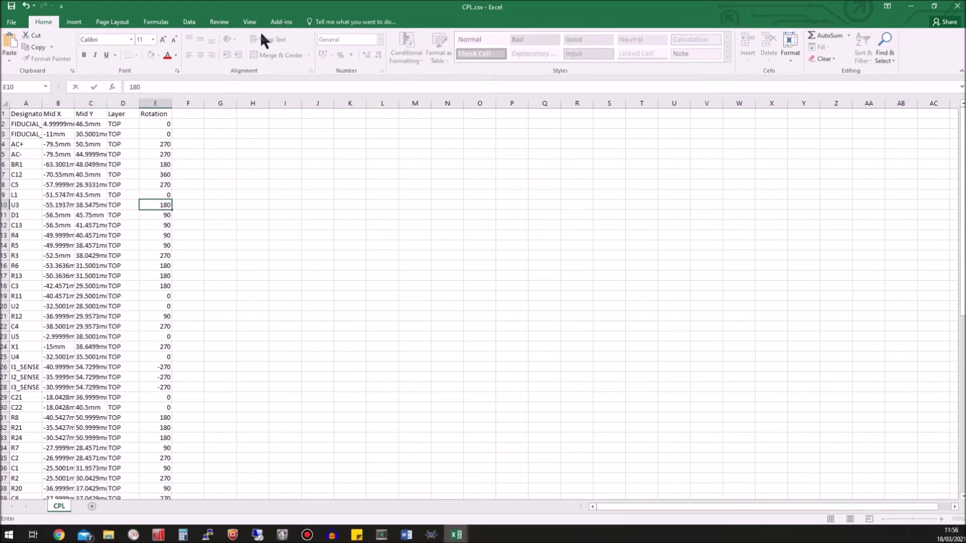
pyautogui.press('Tab')
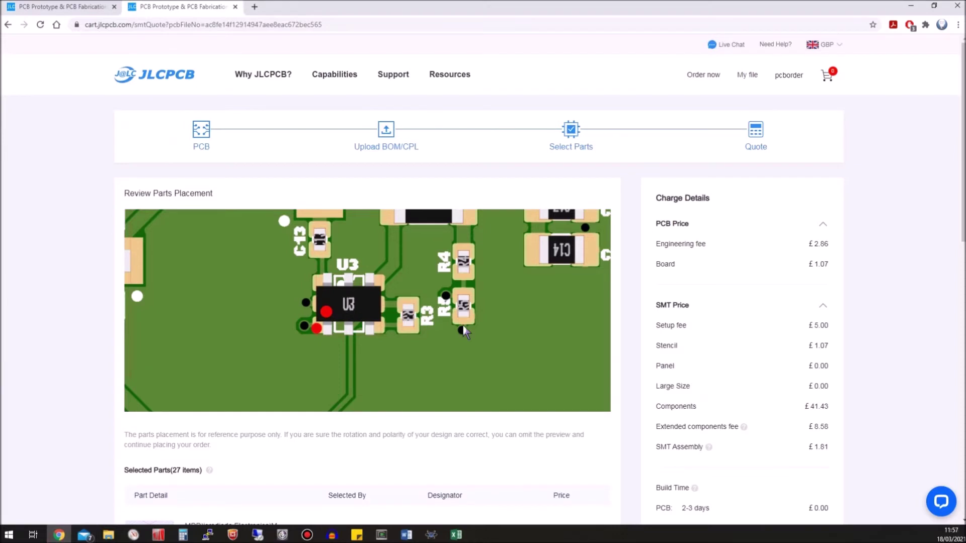
# - Examine the pin 1 markings and orientation of U4 and U2 in JLCPCB's placement preview
pyautogui.moveTo(463, 325); pyautogui.dragTo(218, 164)
pyautogui.scroll(2, 500, 328)
pyautogui.moveTo(501, 329); pyautogui.dragTo(400, 283)
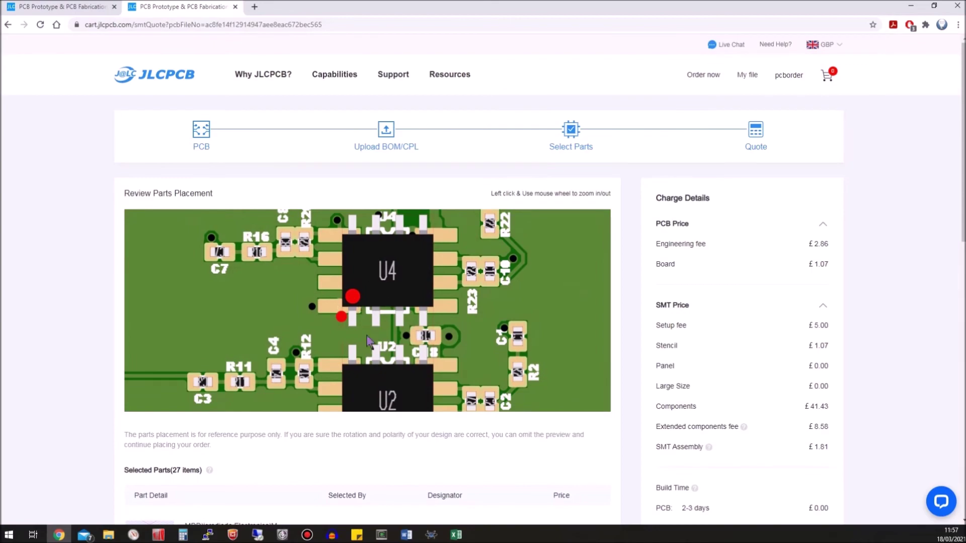
# - Switch to the Proteus PCB layout and check the pin 1 positions of U4 and U2
pyautogui.click(432, 535)
pyautogui.scroll(-3, 578, 380)
pyautogui.moveTo(553, 309); pyautogui.dragTo(241, 72)
pyautogui.scroll(3, 257, 351)
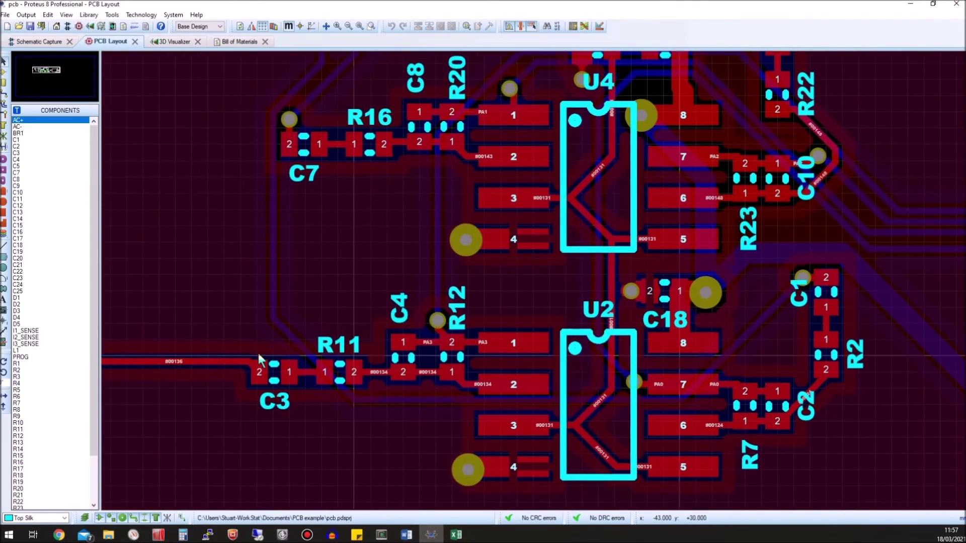
pyautogui.click(601, 337)
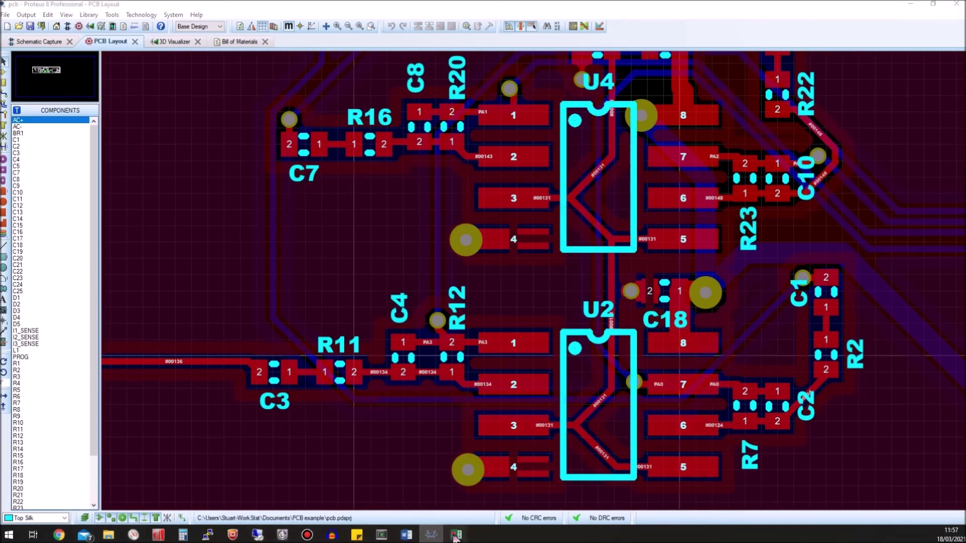
# - Switch to CPL.csv in Excel and set U2's rotation to -90
pyautogui.moveTo(455, 537)
pyautogui.click(390, 481)
pyautogui.click(158, 306)
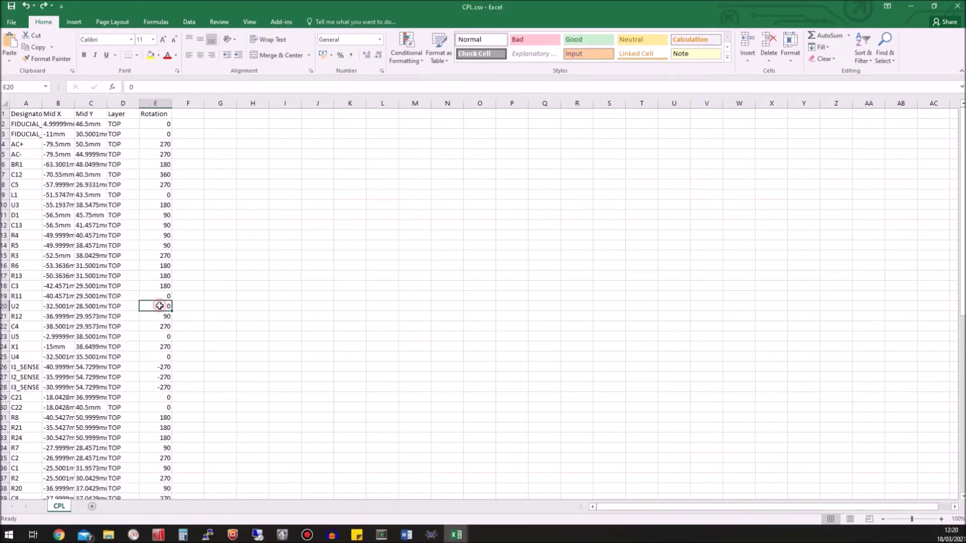
pyautogui.write('-9')
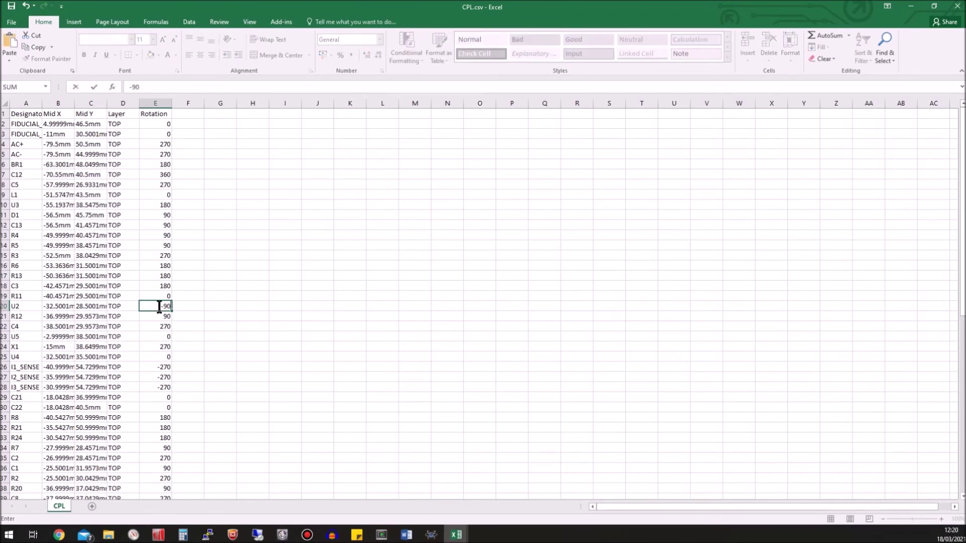
pyautogui.write('0')
pyautogui.press('Return')
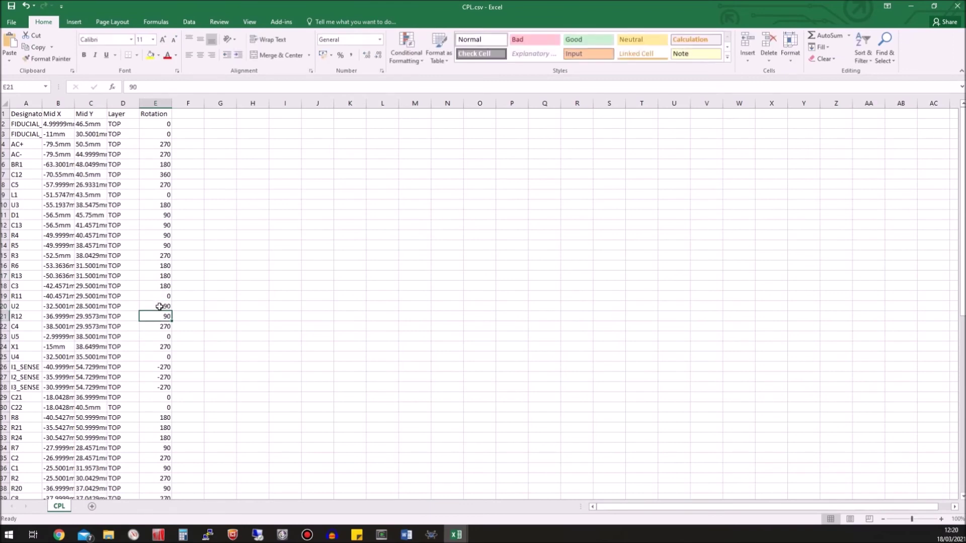
# - Set U4's rotation to -90 in the CPL sheet
pyautogui.click(20, 357)
pyautogui.click(160, 357)
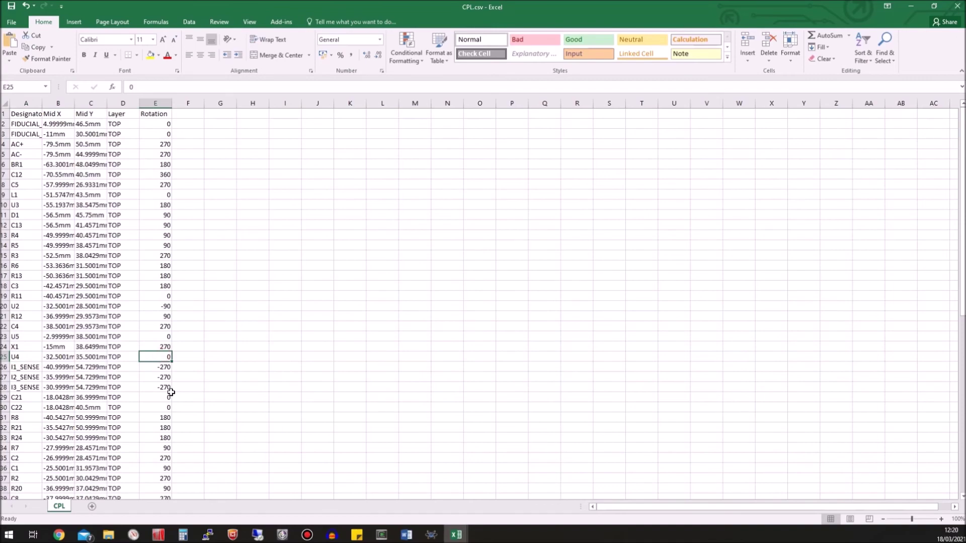
pyautogui.write('-9')
pyautogui.press('Return')
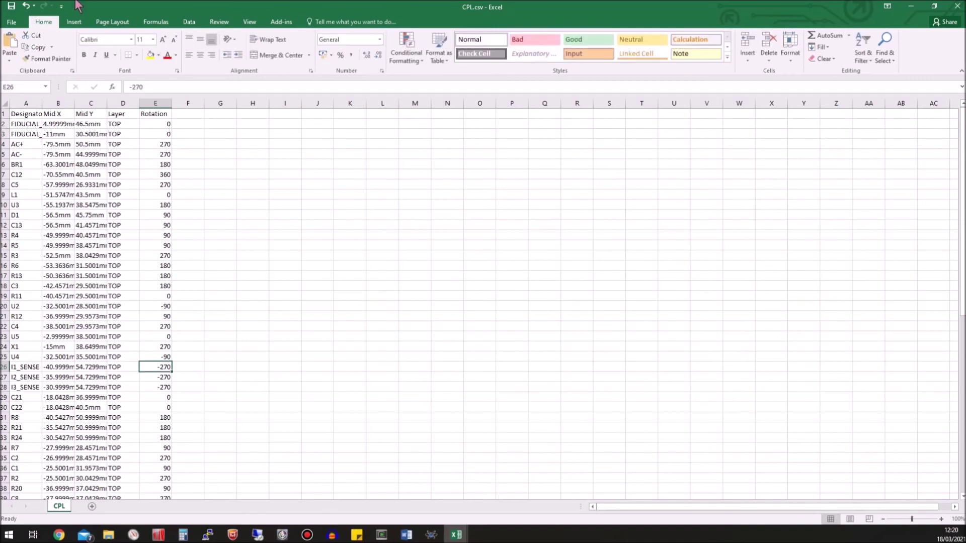
# - Examine U5's pin 1 marking in JLCPCB's placement preview, and compare it with U5 in the Proteus PCB layout
pyautogui.hotkey('alt', 'Tab')
pyautogui.scroll(2, 471, 296)
pyautogui.moveTo(295, 352); pyautogui.dragTo(220, 392)
pyautogui.moveTo(457, 315); pyautogui.dragTo(385, 315)
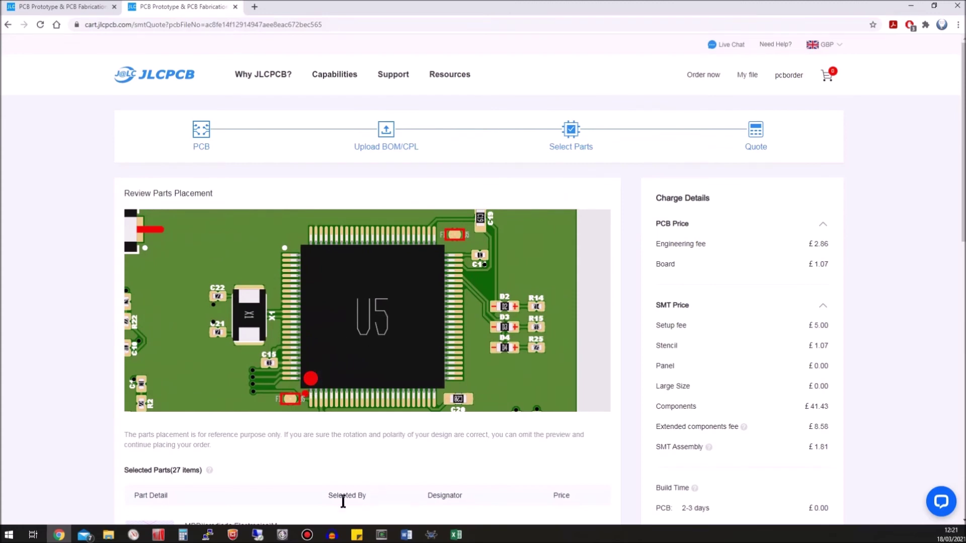
pyautogui.click(429, 535)
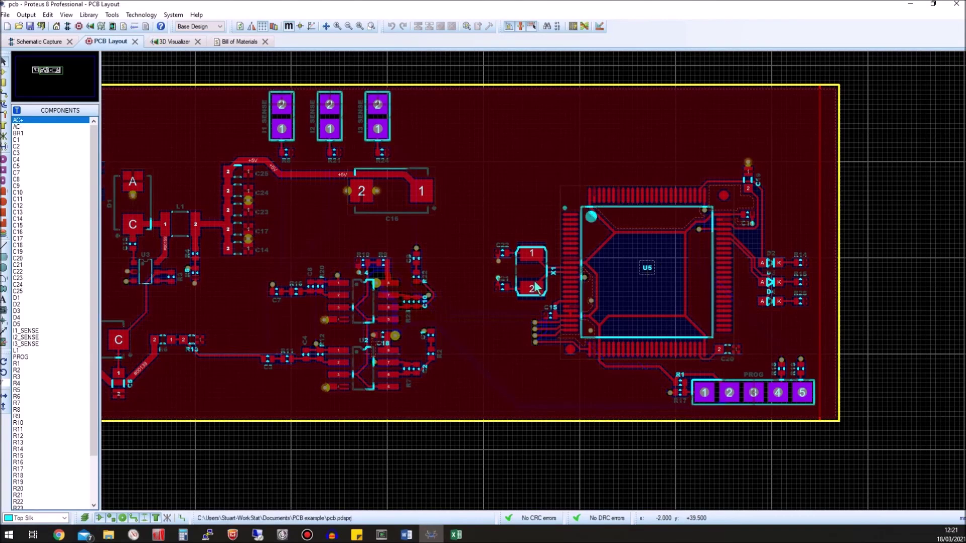
pyautogui.scroll(2, 383, 280)
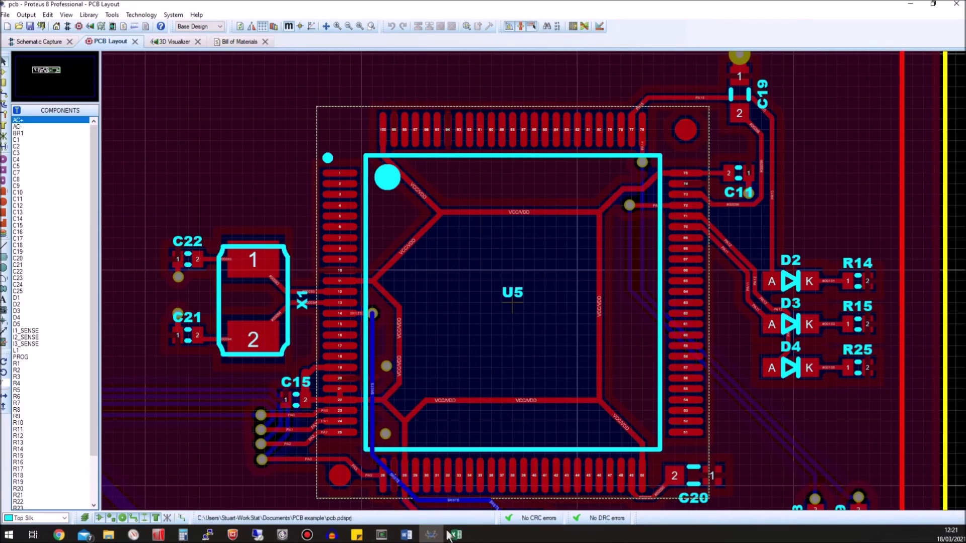
# - Switch to CPL.csv in Excel and set U5's rotation to -90
pyautogui.moveTo(456, 535)
pyautogui.click(401, 496)
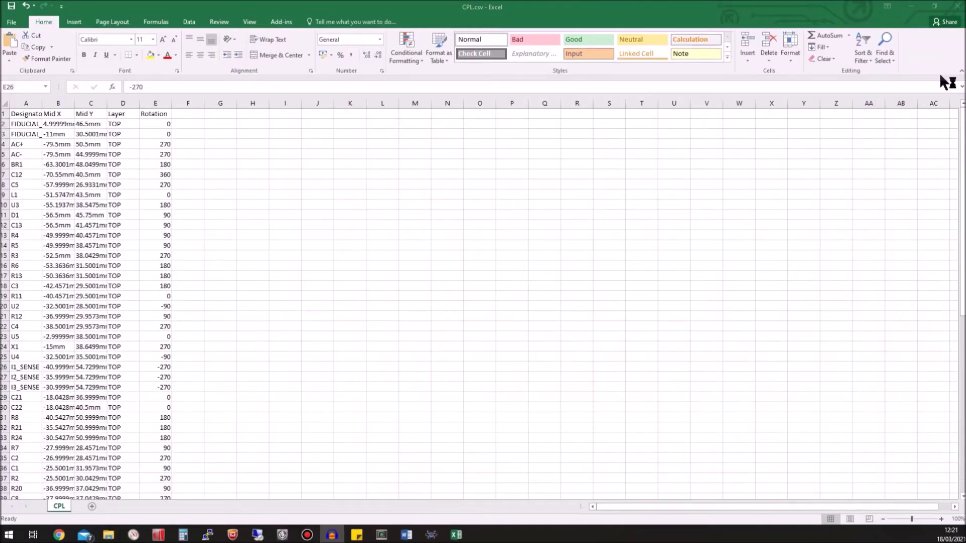
pyautogui.click(28, 334)
pyautogui.click(155, 337)
pyautogui.write('-9')
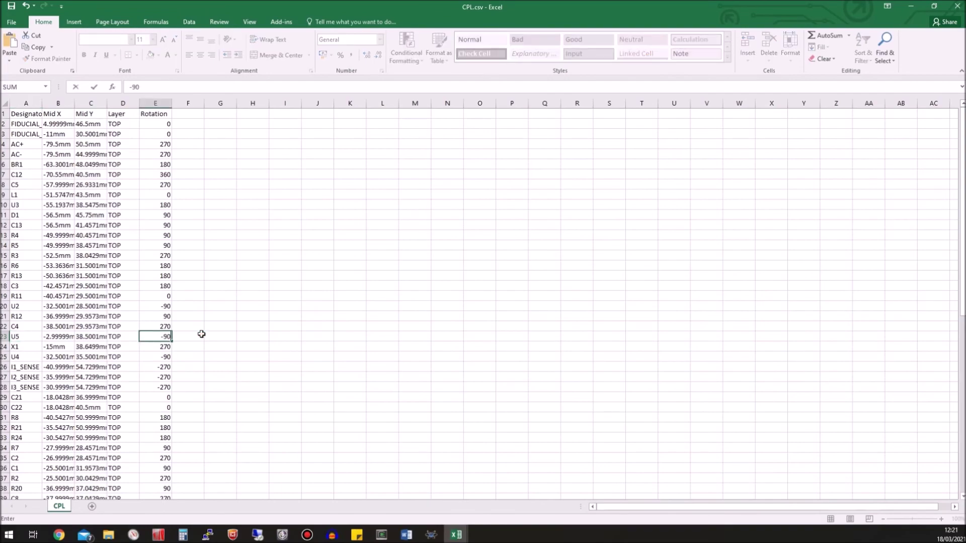
pyautogui.press('Return')
# - Return to the JLCPCB placement preview and examine the polarity markings of diodes D2, D3 and D4
pyautogui.hotkey('alt', 'Tab')
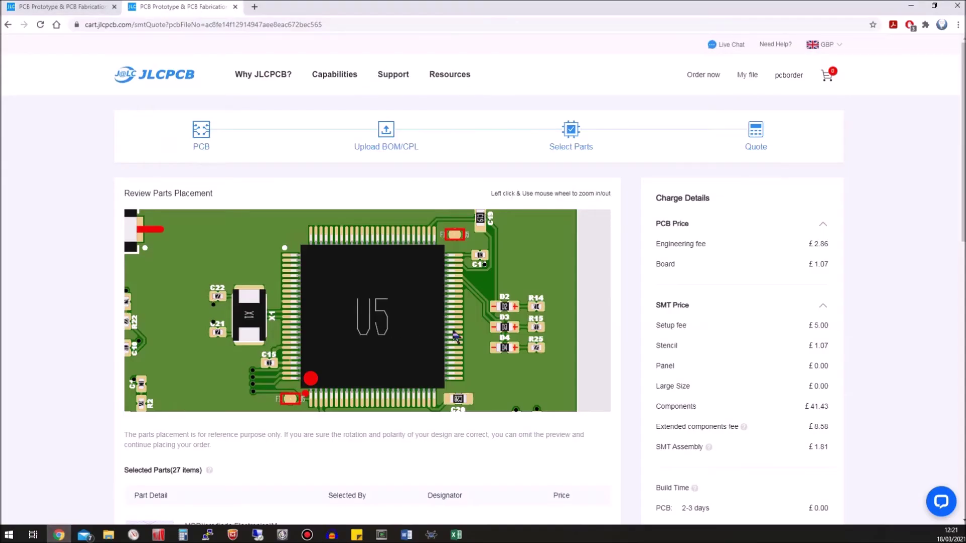
pyautogui.scroll(3, 485, 336)
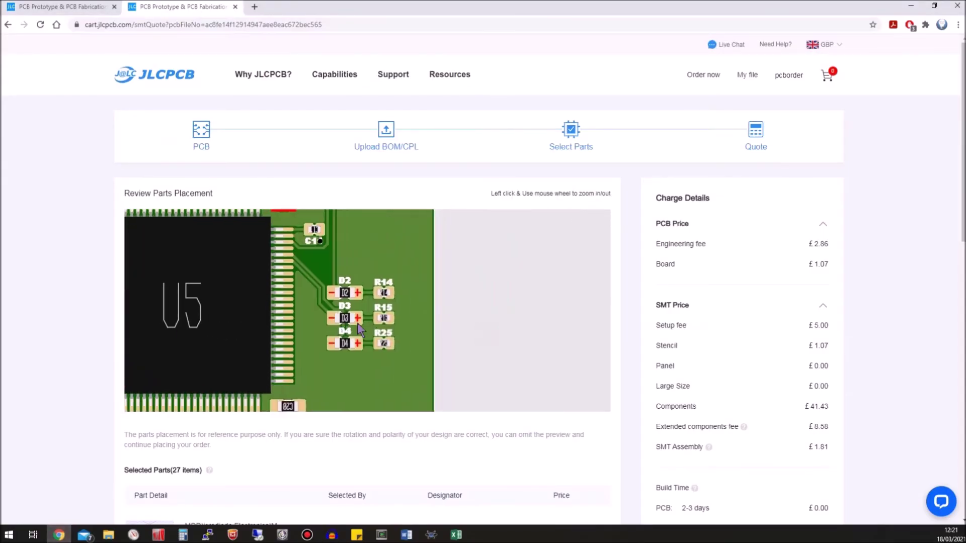
pyautogui.moveTo(485, 336); pyautogui.dragTo(352, 326)
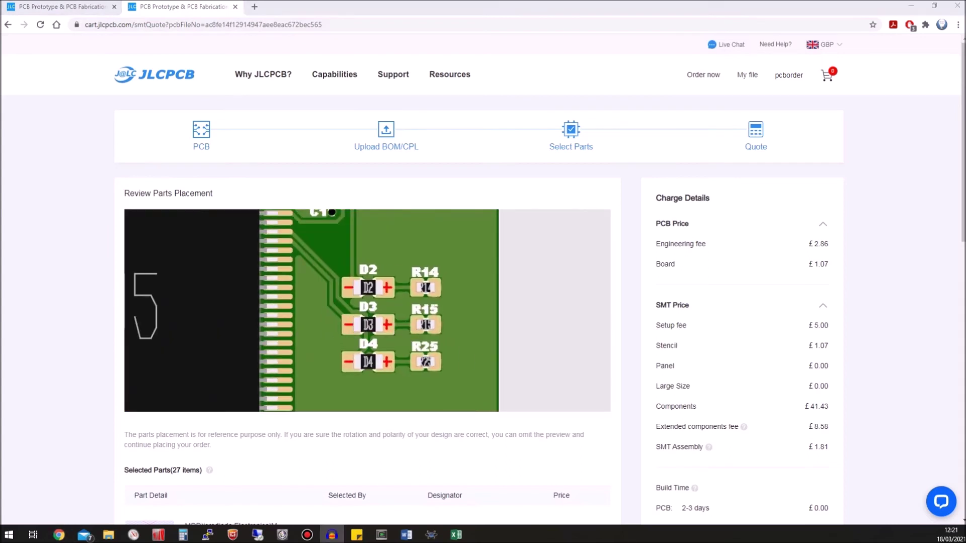
# - Examine the anode and cathode pads of D2, D3 and D4 in the Proteus PCB layout, and compare them with JLCPCB's placement preview
pyautogui.click(431, 535)
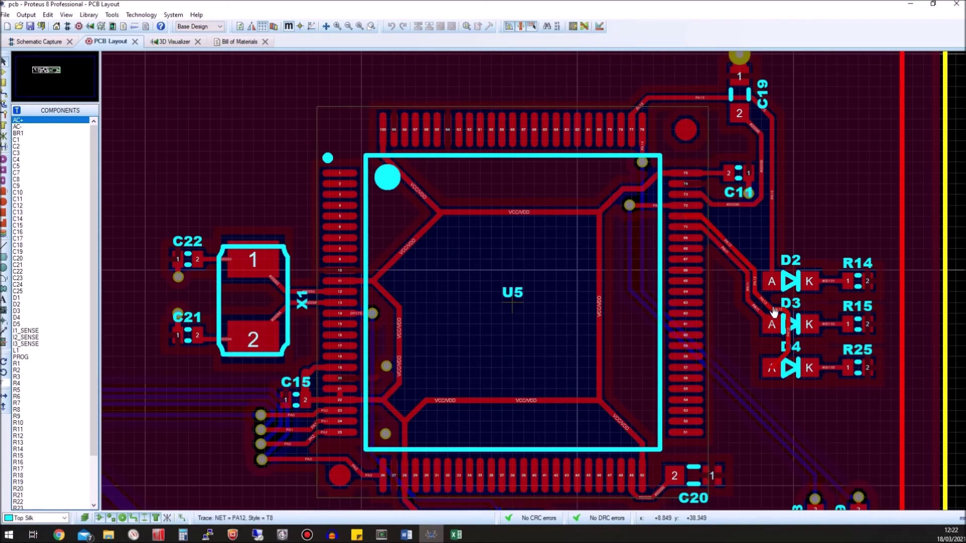
pyautogui.scroll(2, 800, 310)
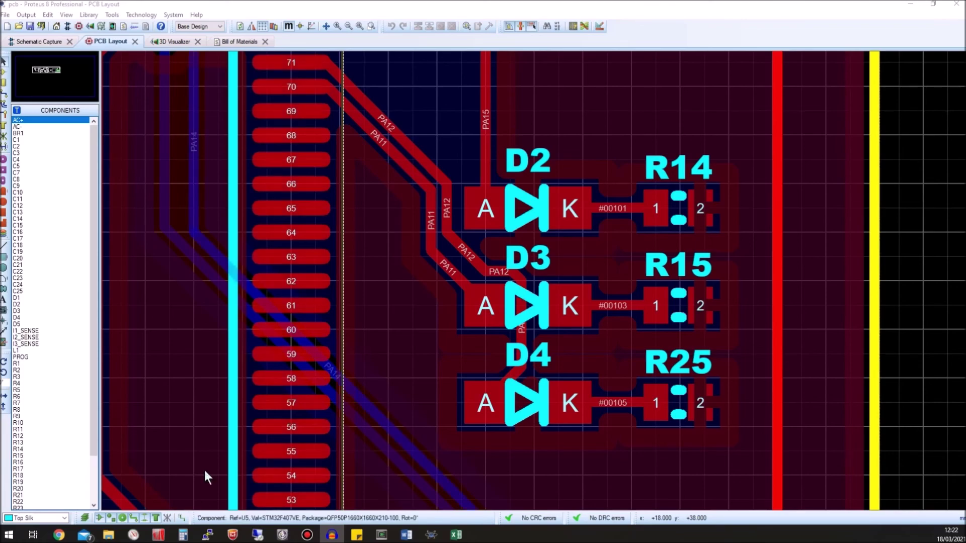
pyautogui.click(59, 535)
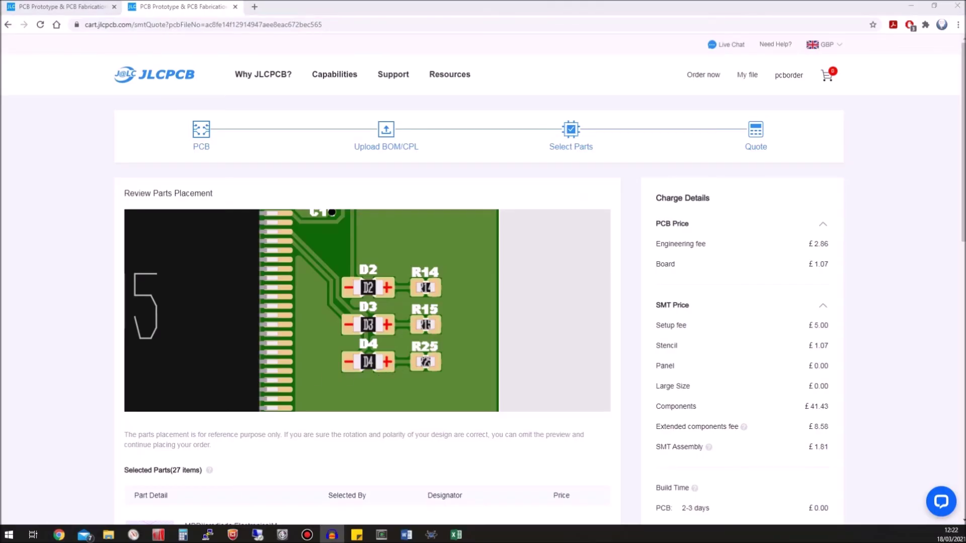
# - Switch to CPL.csv in Excel and set the rotations of D2, D3 and D4 to 180
pyautogui.moveTo(456, 535)
pyautogui.click(367, 491)
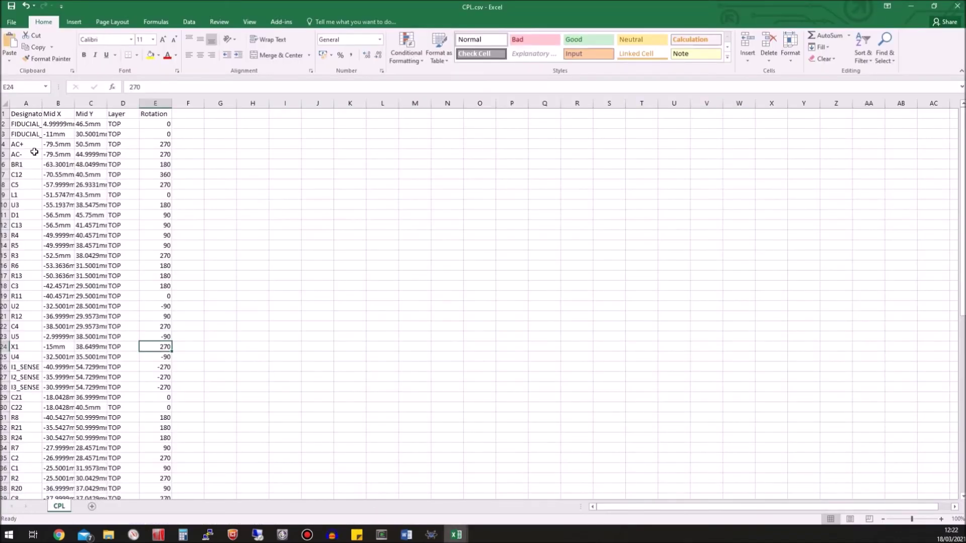
pyautogui.scroll(-8, 43, 229)
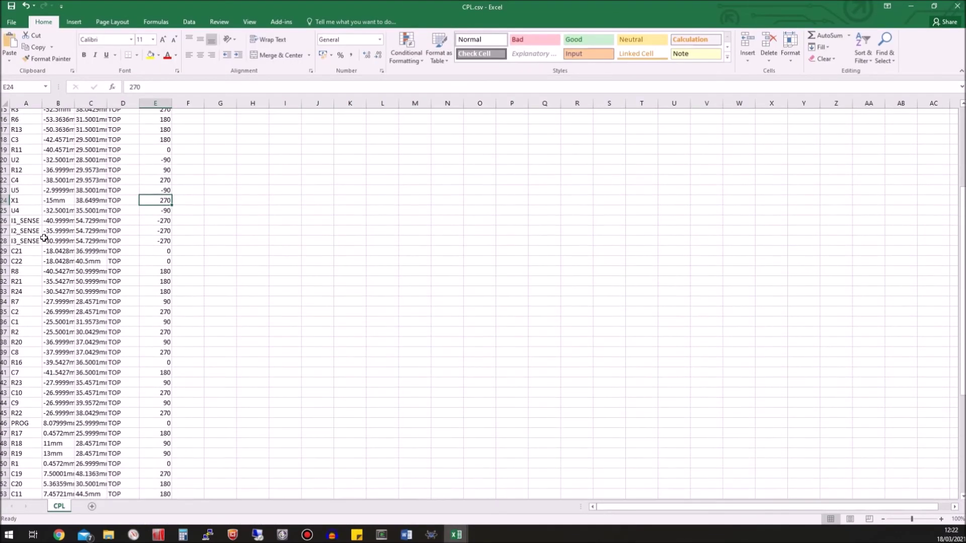
pyautogui.scroll(-4, 44, 238)
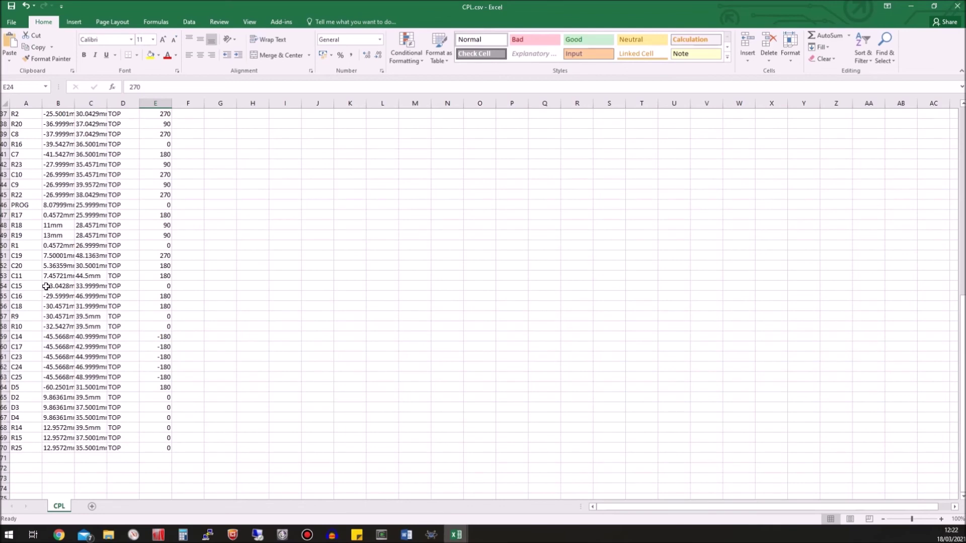
pyautogui.click(24, 401)
pyautogui.click(168, 401)
pyautogui.write('180')
pyautogui.press('Return')
pyautogui.write('180')
pyautogui.press('Return')
pyautogui.write('180')
pyautogui.press('Return')
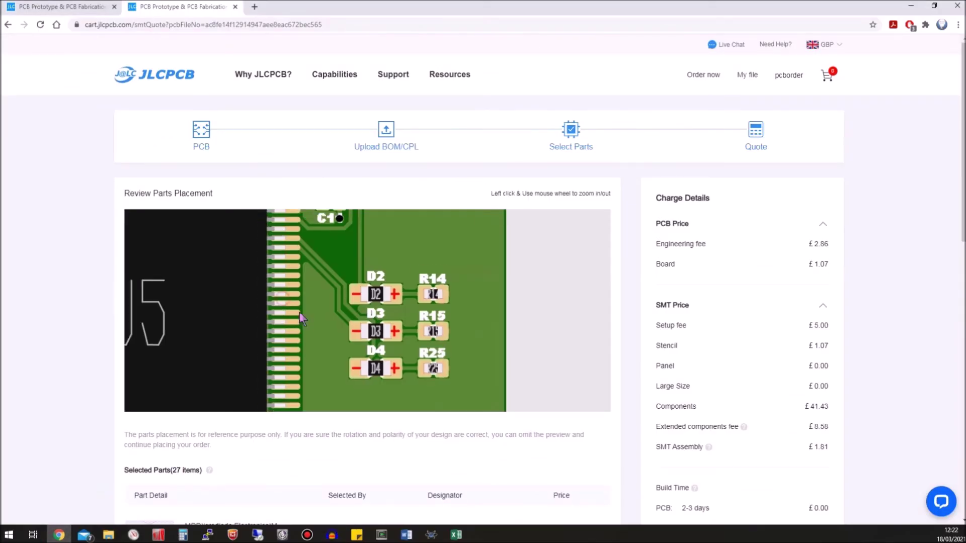
# - Examine C16's polarity in JLCPCB's placement preview, and compare it with C16's pads in the Proteus PCB layout
pyautogui.scroll(-5, 302, 317)
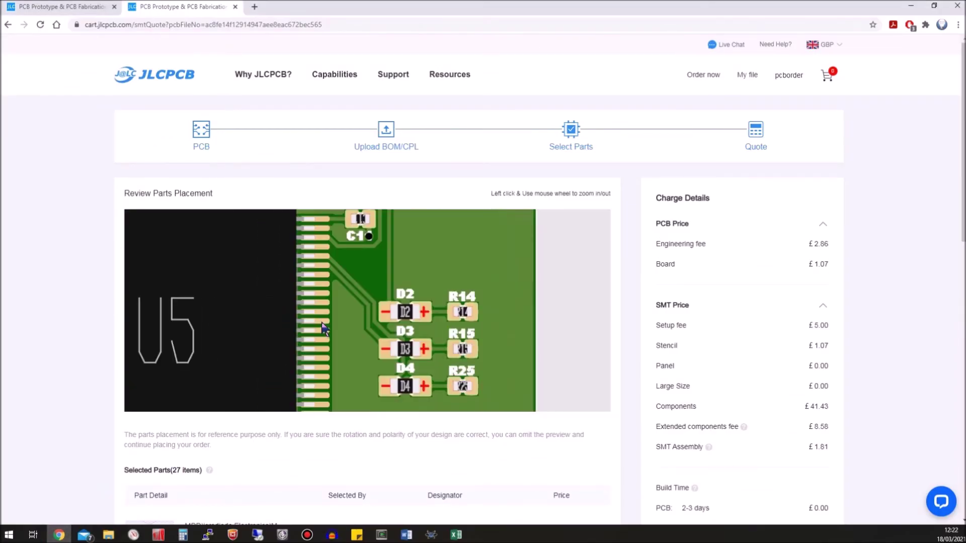
pyautogui.scroll(5, 216, 304)
pyautogui.scroll(-5, 538, 359)
pyautogui.scroll(5, 480, 360)
pyautogui.scroll(-4, 480, 361)
pyautogui.scroll(4, 392, 316)
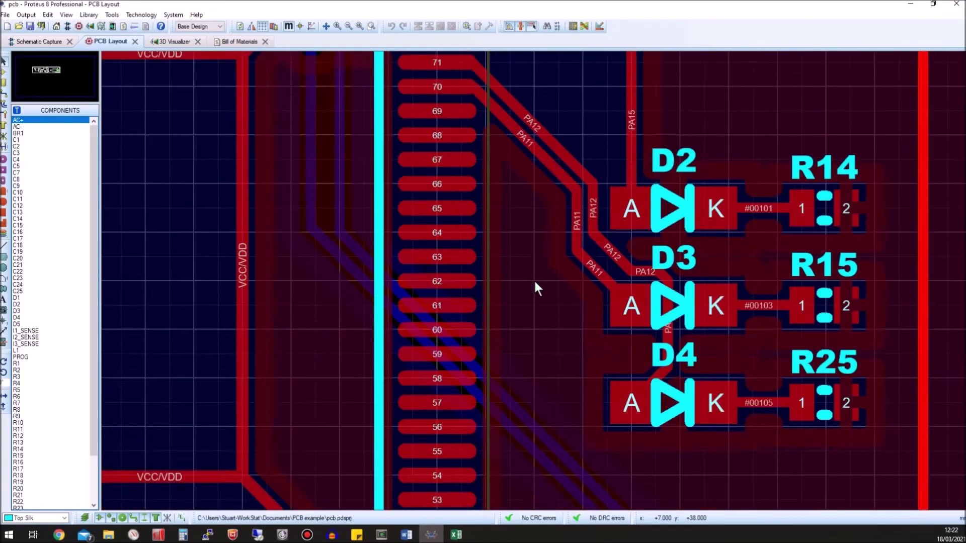
pyautogui.scroll(-2, 533, 279)
pyautogui.scroll(4, 413, 201)
pyautogui.scroll(-3, 878, 459)
pyautogui.scroll(4, 649, 317)
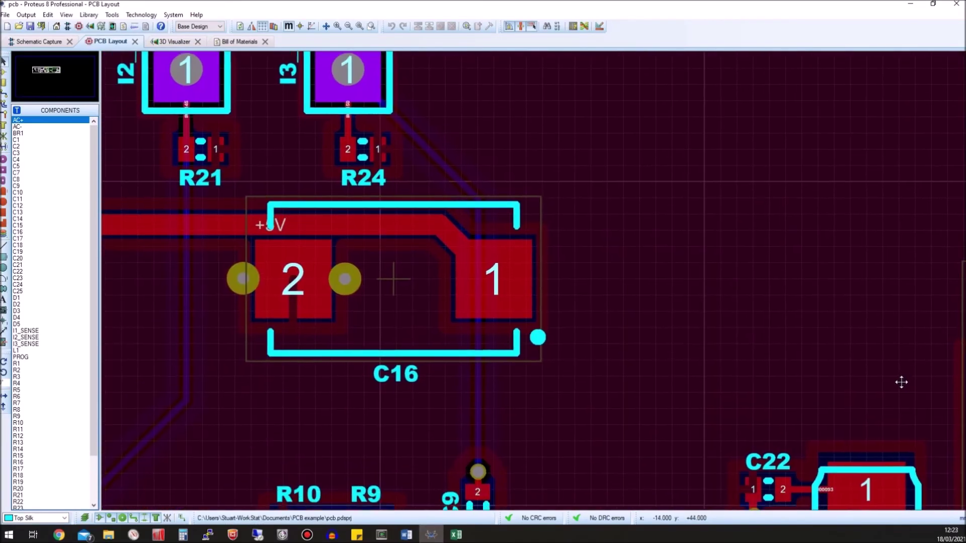
pyautogui.scroll(1, 365, 311)
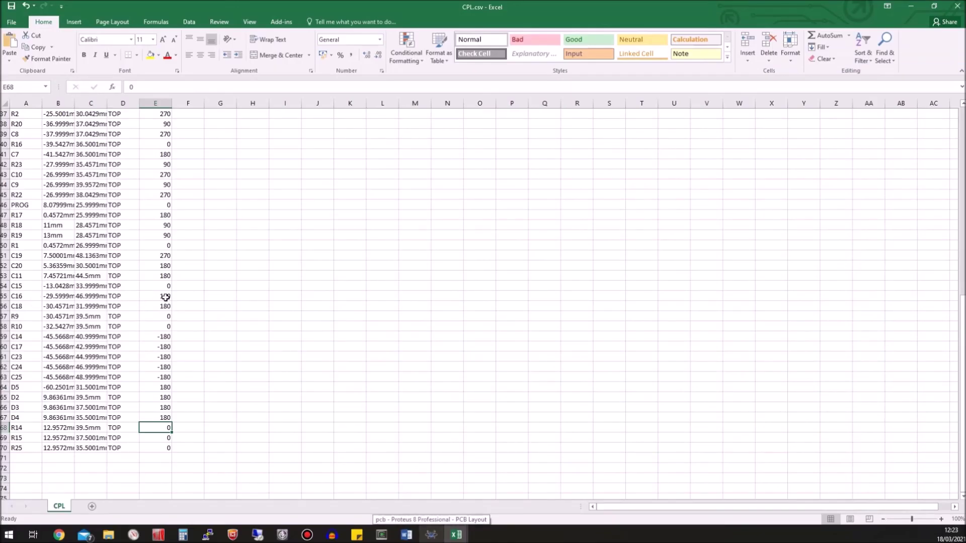
# - Set C16's rotation to 0 in the CPL sheet and save CPL.csv, keeping the CSV format
pyautogui.click(165, 297)
pyautogui.write('0')
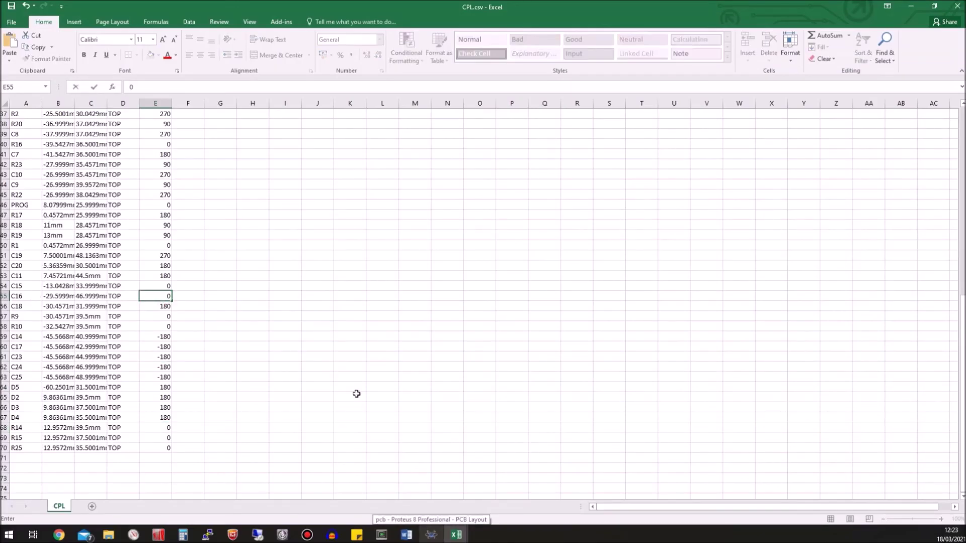
pyautogui.press('Return')
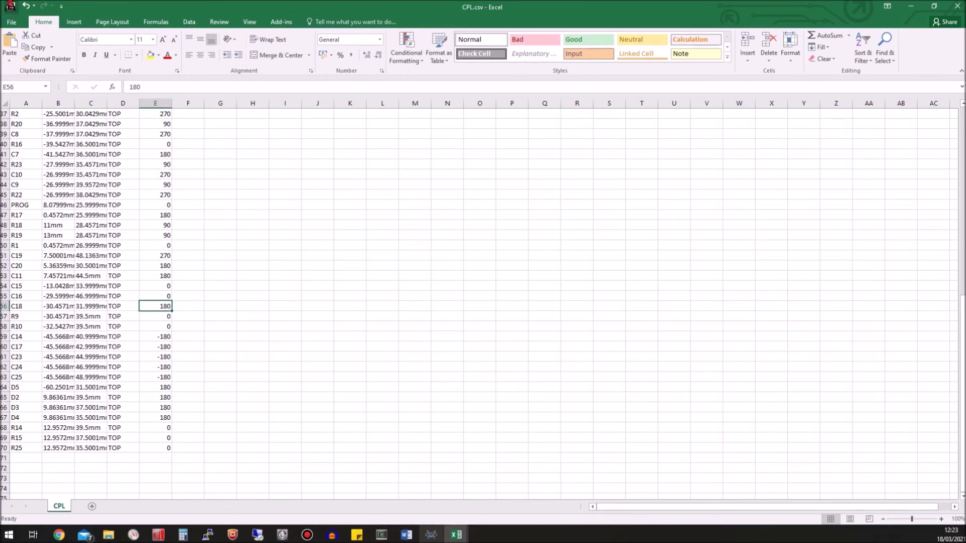
pyautogui.click(10, 6)
pyautogui.click(446, 297)
# - Go back to the BOM/CPL upload stage in JLCPCB, upload the corrected CPL.csv again and continue to part selection
pyautogui.click(59, 535)
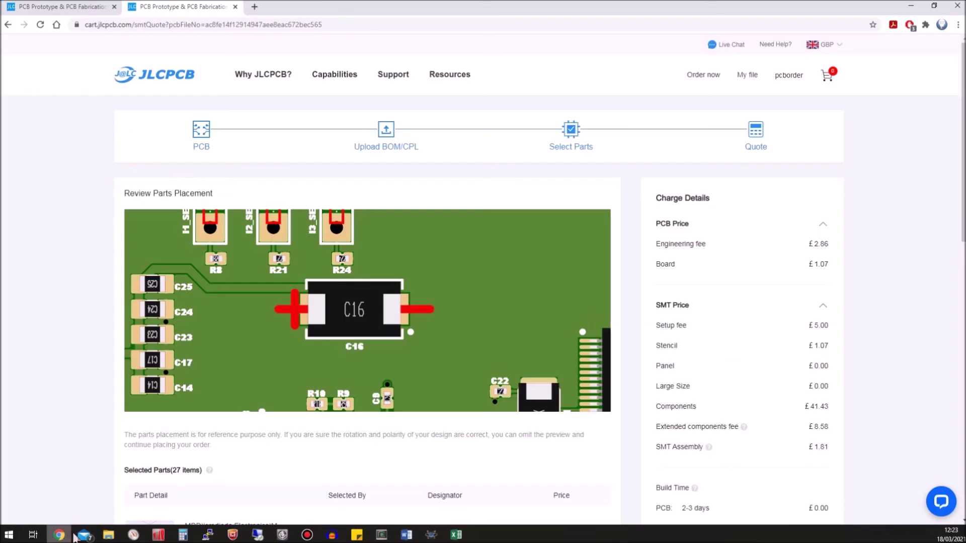
pyautogui.scroll(-10, 161, 403)
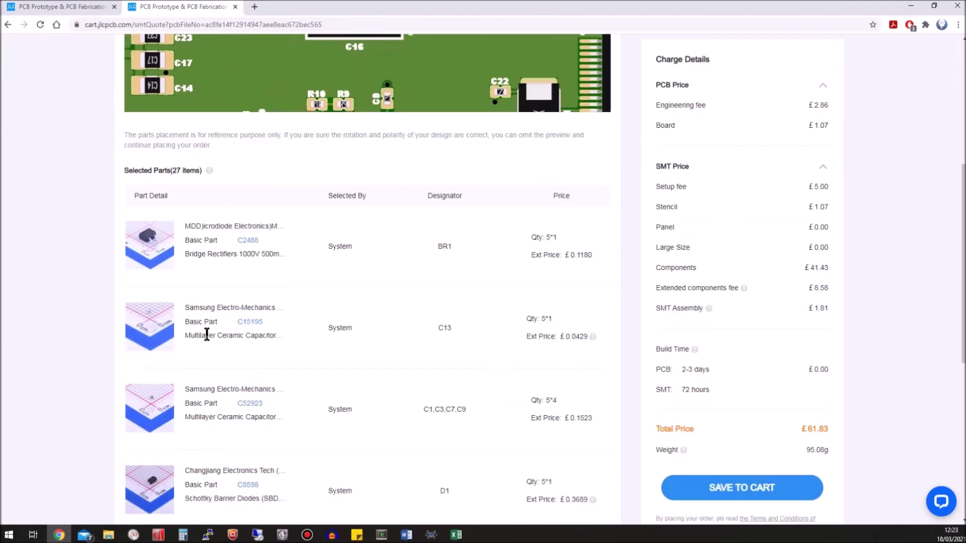
pyautogui.click(128, 443)
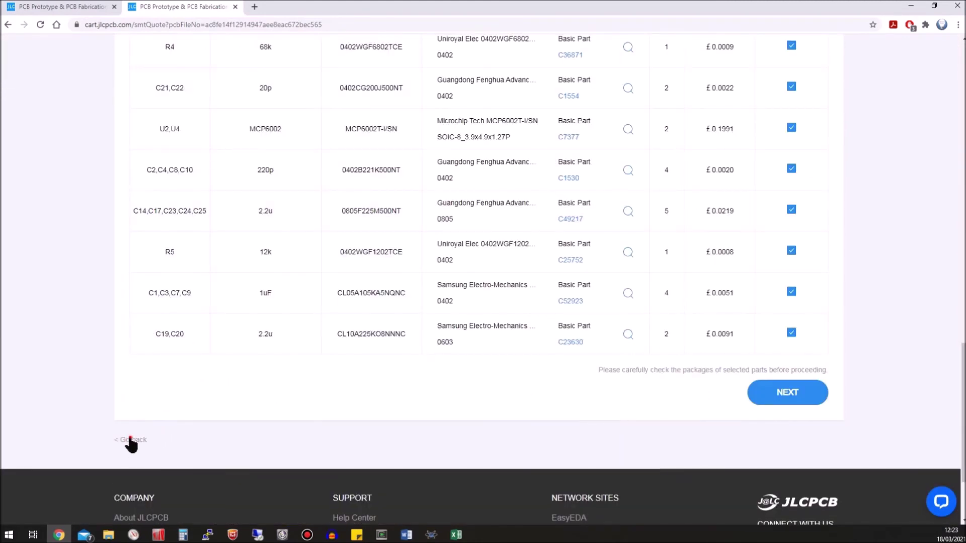
pyautogui.click(130, 441)
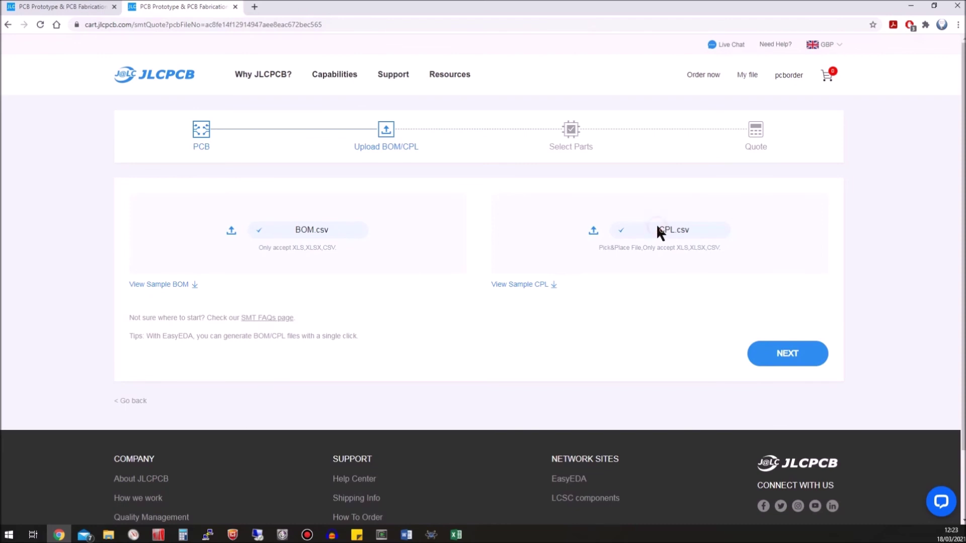
pyautogui.click(114, 105)
pyautogui.doubleClick(116, 105)
pyautogui.click(778, 348)
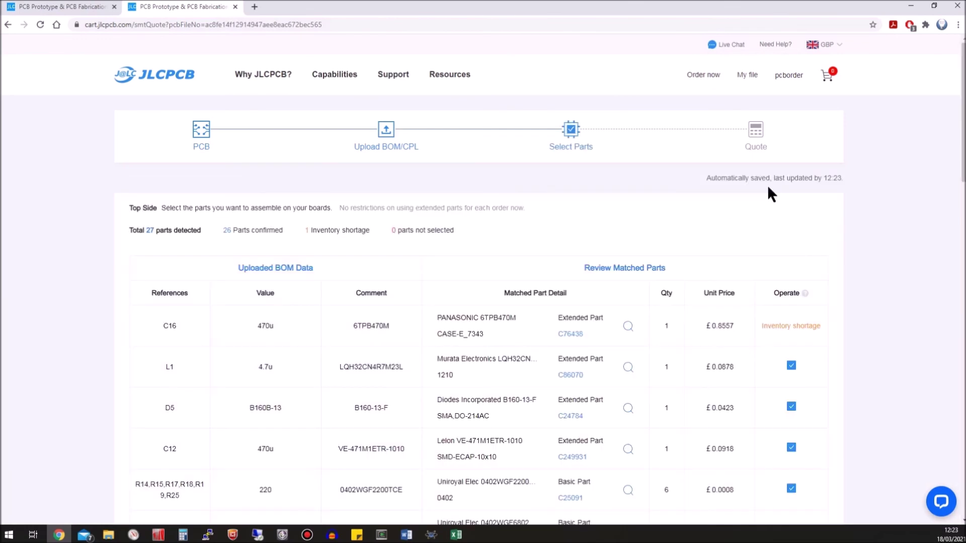
# - Search for "330uf 7343" as a replacement for C16, select the Panasonic 6TPE330MIL and continue to the placement review
pyautogui.scroll(-3, 768, 185)
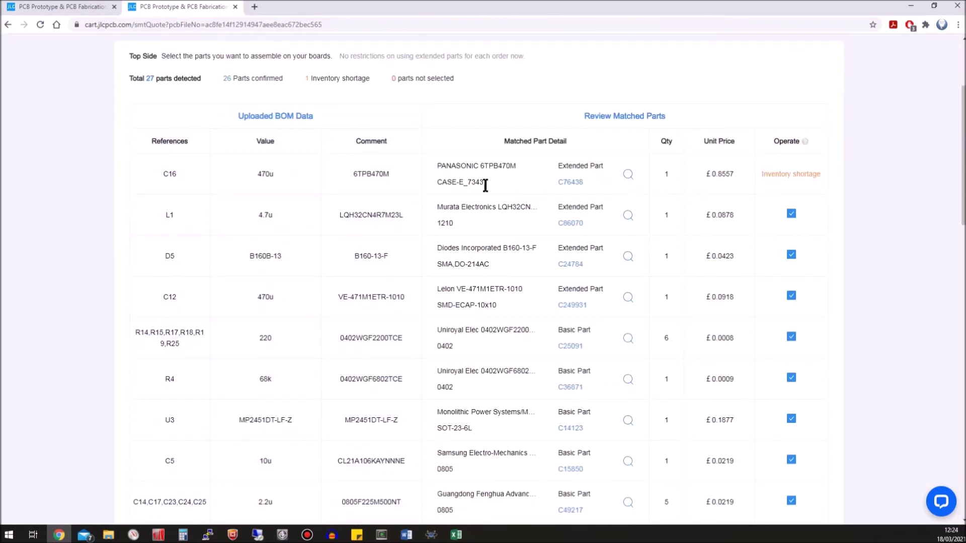
pyautogui.click(629, 174)
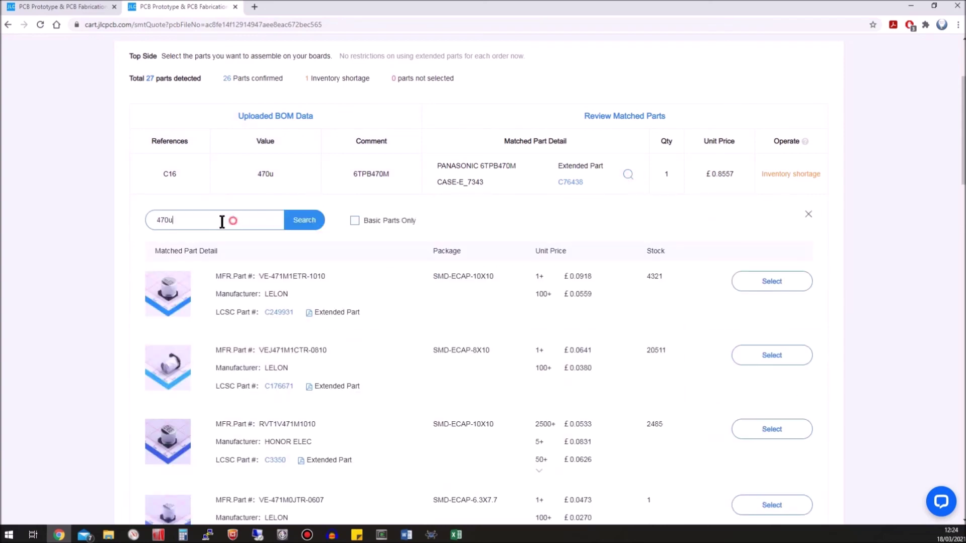
pyautogui.write('330uf 0')
pyautogui.press('BackSpace')
pyautogui.write('7343')
pyautogui.press('Return')
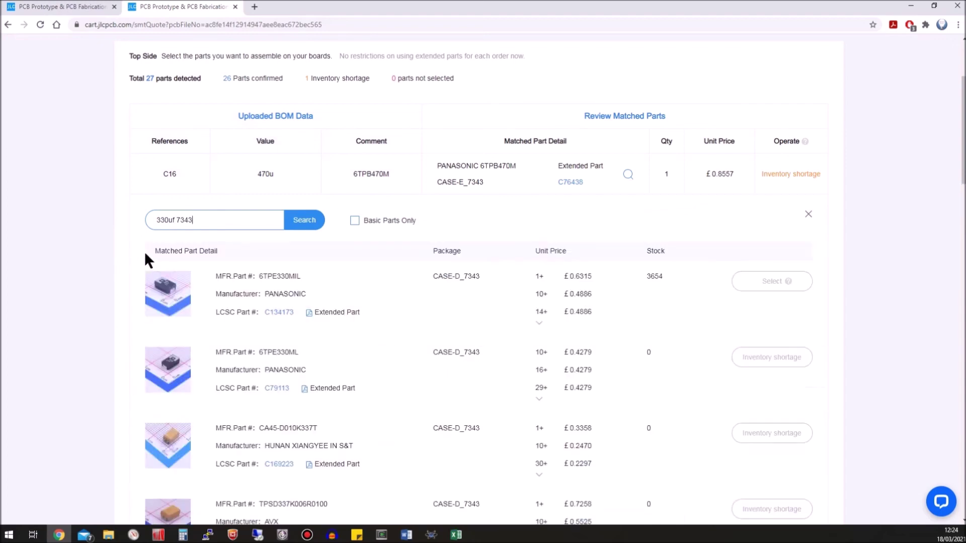
pyautogui.click(769, 285)
pyautogui.scroll(-10, 730, 302)
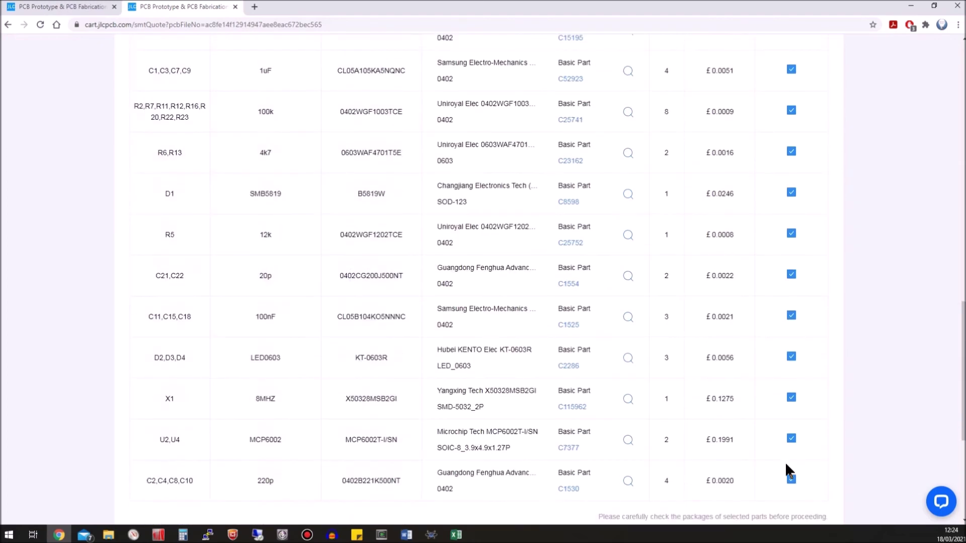
pyautogui.scroll(-4, 789, 465)
pyautogui.click(795, 338)
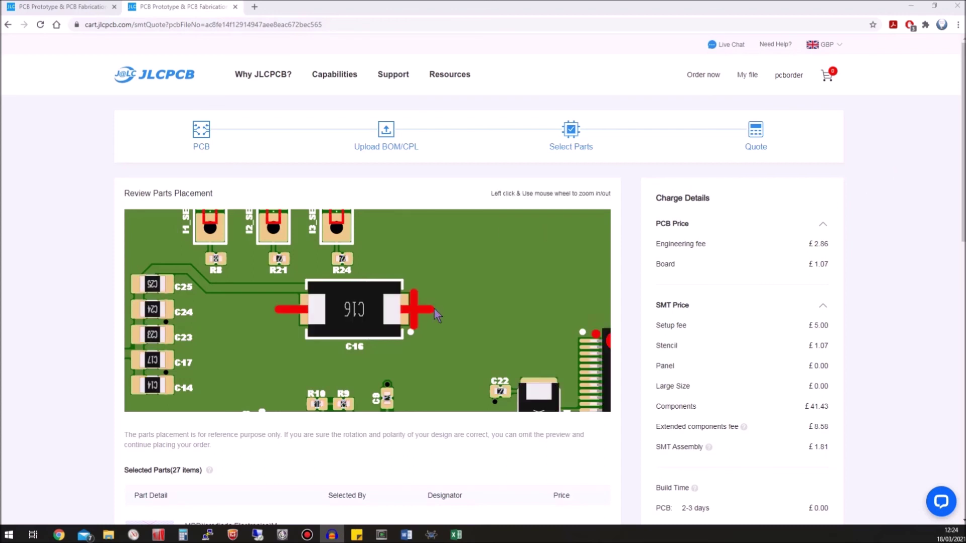
# - Examine the updated orientations of C16, C12, D5 and U3 in the placement preview
pyautogui.moveTo(246, 314); pyautogui.dragTo(300, 259)
pyautogui.scroll(-3, 299, 259)
pyautogui.scroll(4, 289, 303)
pyautogui.moveTo(436, 282); pyautogui.dragTo(356, 277)
pyautogui.scroll(2, 270, 347)
pyautogui.scroll(-2, 303, 334)
pyautogui.scroll(2, 356, 276)
pyautogui.moveTo(260, 386); pyautogui.dragTo(392, 336)
pyautogui.scroll(-2, 390, 335)
pyautogui.scroll(2, 380, 331)
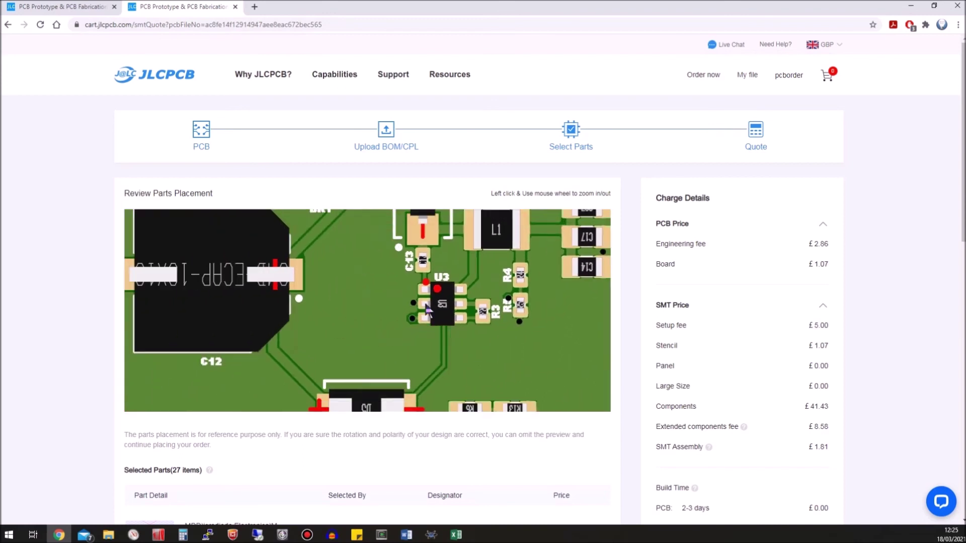
# - Check the placement of D1, L1, U4, U2, U5 and diodes D2 to D4 in the preview, and view the order's total price
pyautogui.scroll(-2, 373, 327)
pyautogui.scroll(-1, 373, 327)
pyautogui.moveTo(373, 327); pyautogui.dragTo(254, 309)
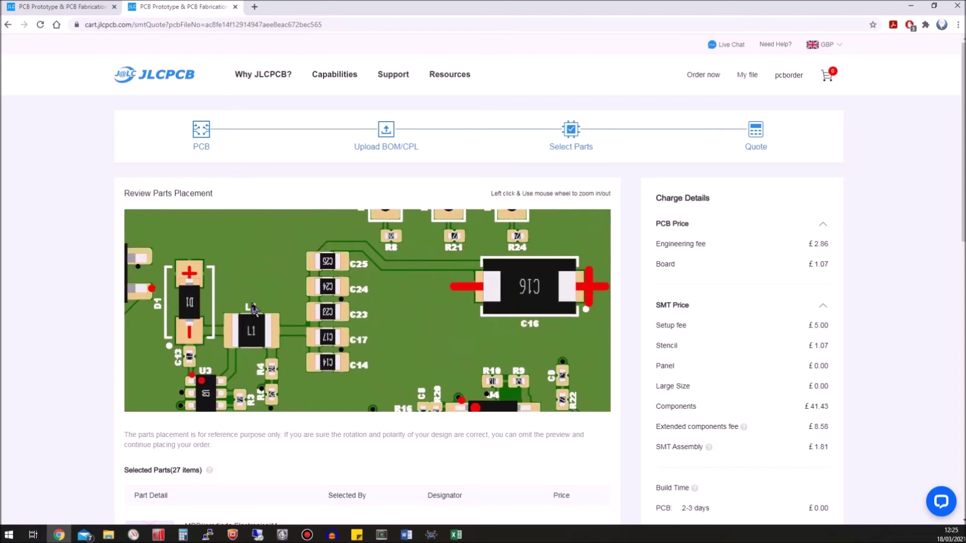
pyautogui.moveTo(472, 347); pyautogui.dragTo(237, 281)
pyautogui.scroll(2, 216, 321)
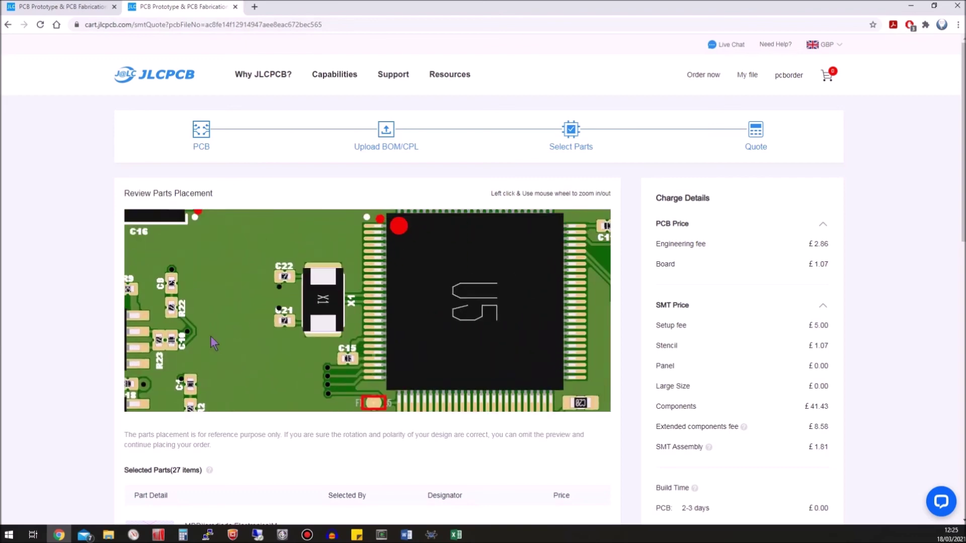
pyautogui.moveTo(340, 311); pyautogui.dragTo(610, 333)
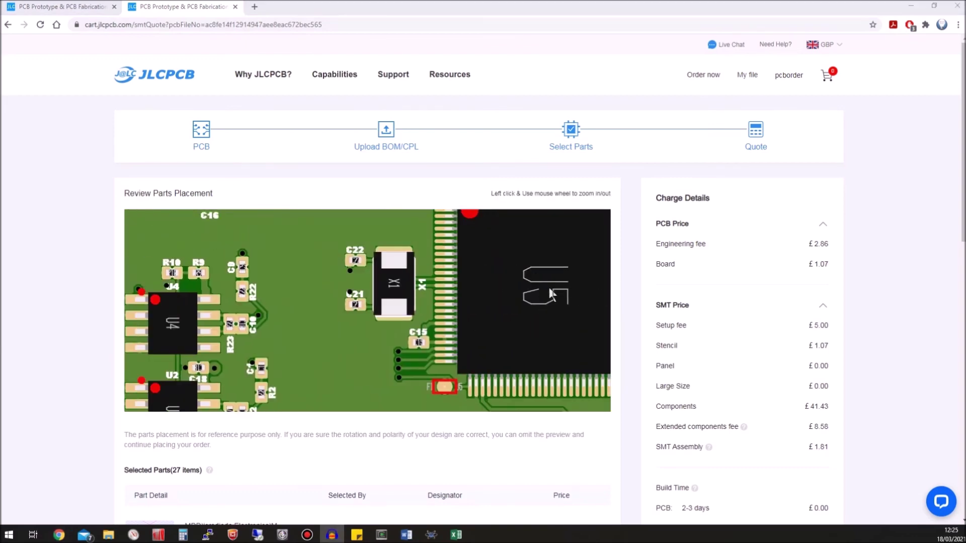
pyautogui.moveTo(553, 286); pyautogui.dragTo(397, 319)
pyautogui.scroll(-3, 397, 324)
pyautogui.scroll(-3, 764, 321)
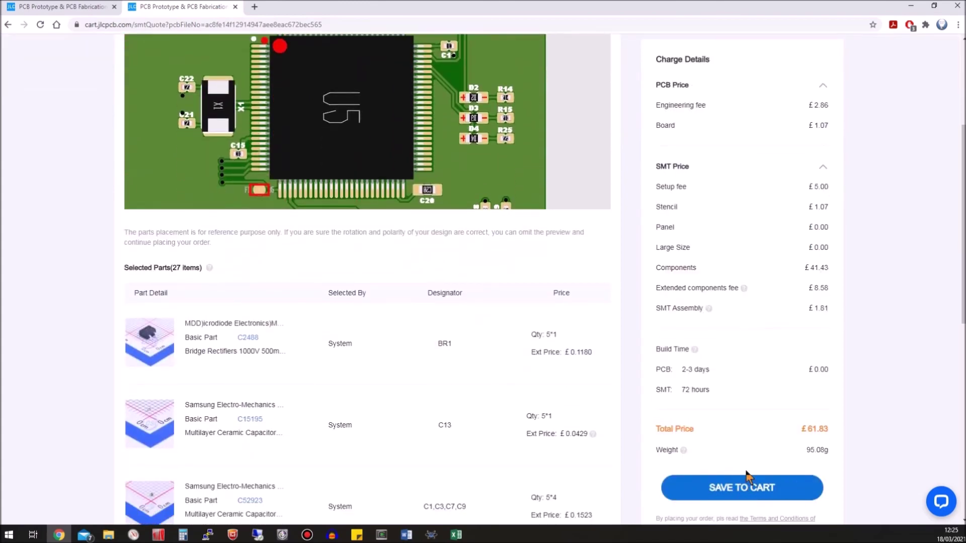
# - Open the PCB example folder in File Explorer and select BOM.csv, CPL.csv and Gerbers - CADCAM.ZIP together
pyautogui.click(108, 535)
pyautogui.click(60, 495)
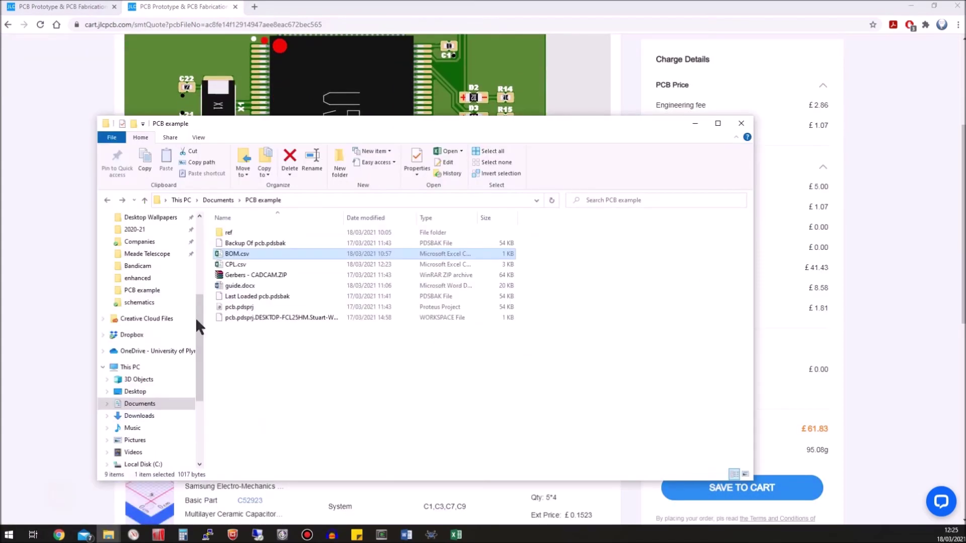
pyautogui.keyDown('ctrl'); pyautogui.click(237, 264); pyautogui.keyUp('ctrl')
pyautogui.keyDown('ctrl'); pyautogui.click(245, 276); pyautogui.keyUp('ctrl')
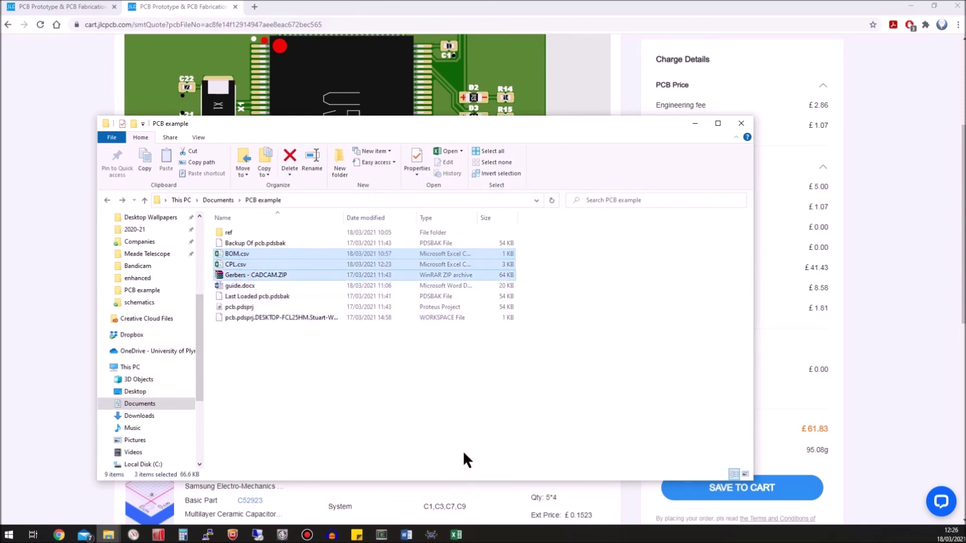
pyautogui.click(332, 534)
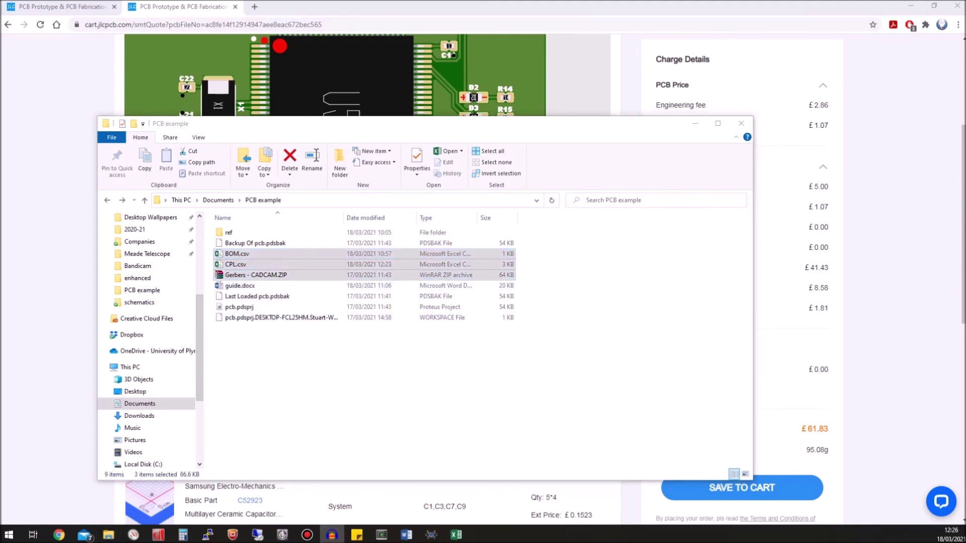